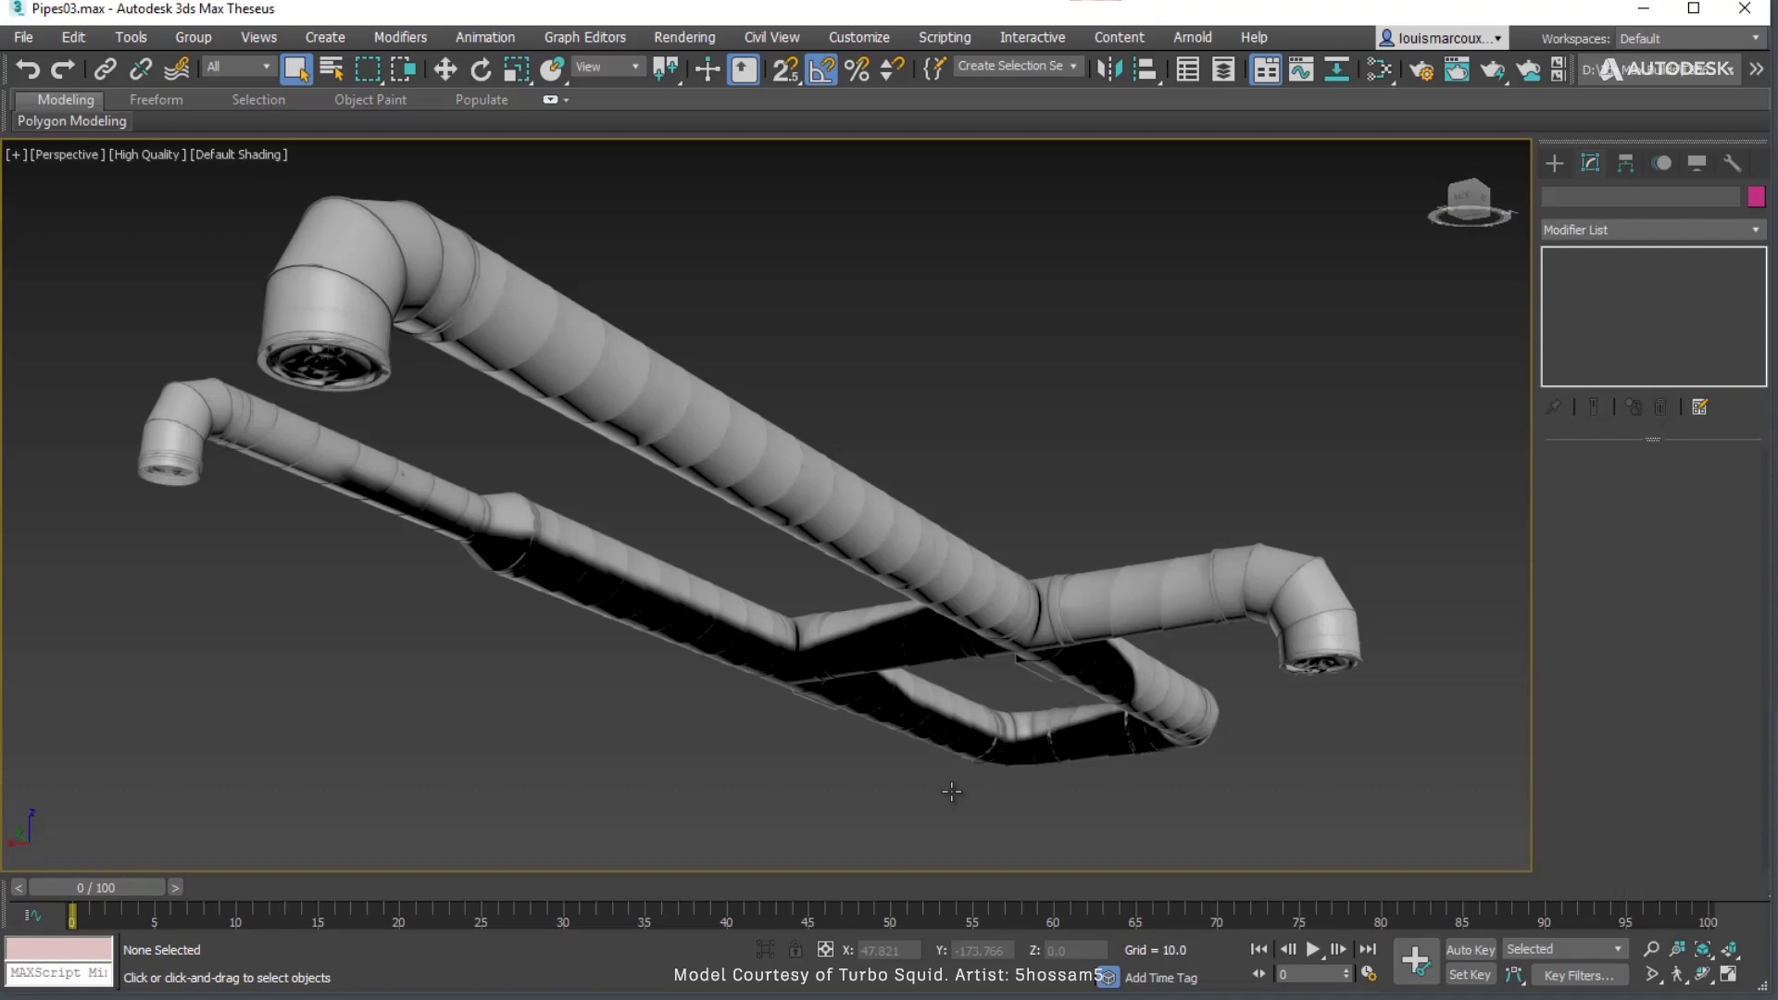
# Step: Select the HVC-Tube pipe duct and orbit to a low side view of the pipes
pyautogui.click(907, 539)
pyautogui.keyDown('alt'); pyautogui.moveTo(905, 536); pyautogui.dragTo(820, 405, button='middle'); pyautogui.keyUp('alt')
pyautogui.scroll(-2, 820, 405)
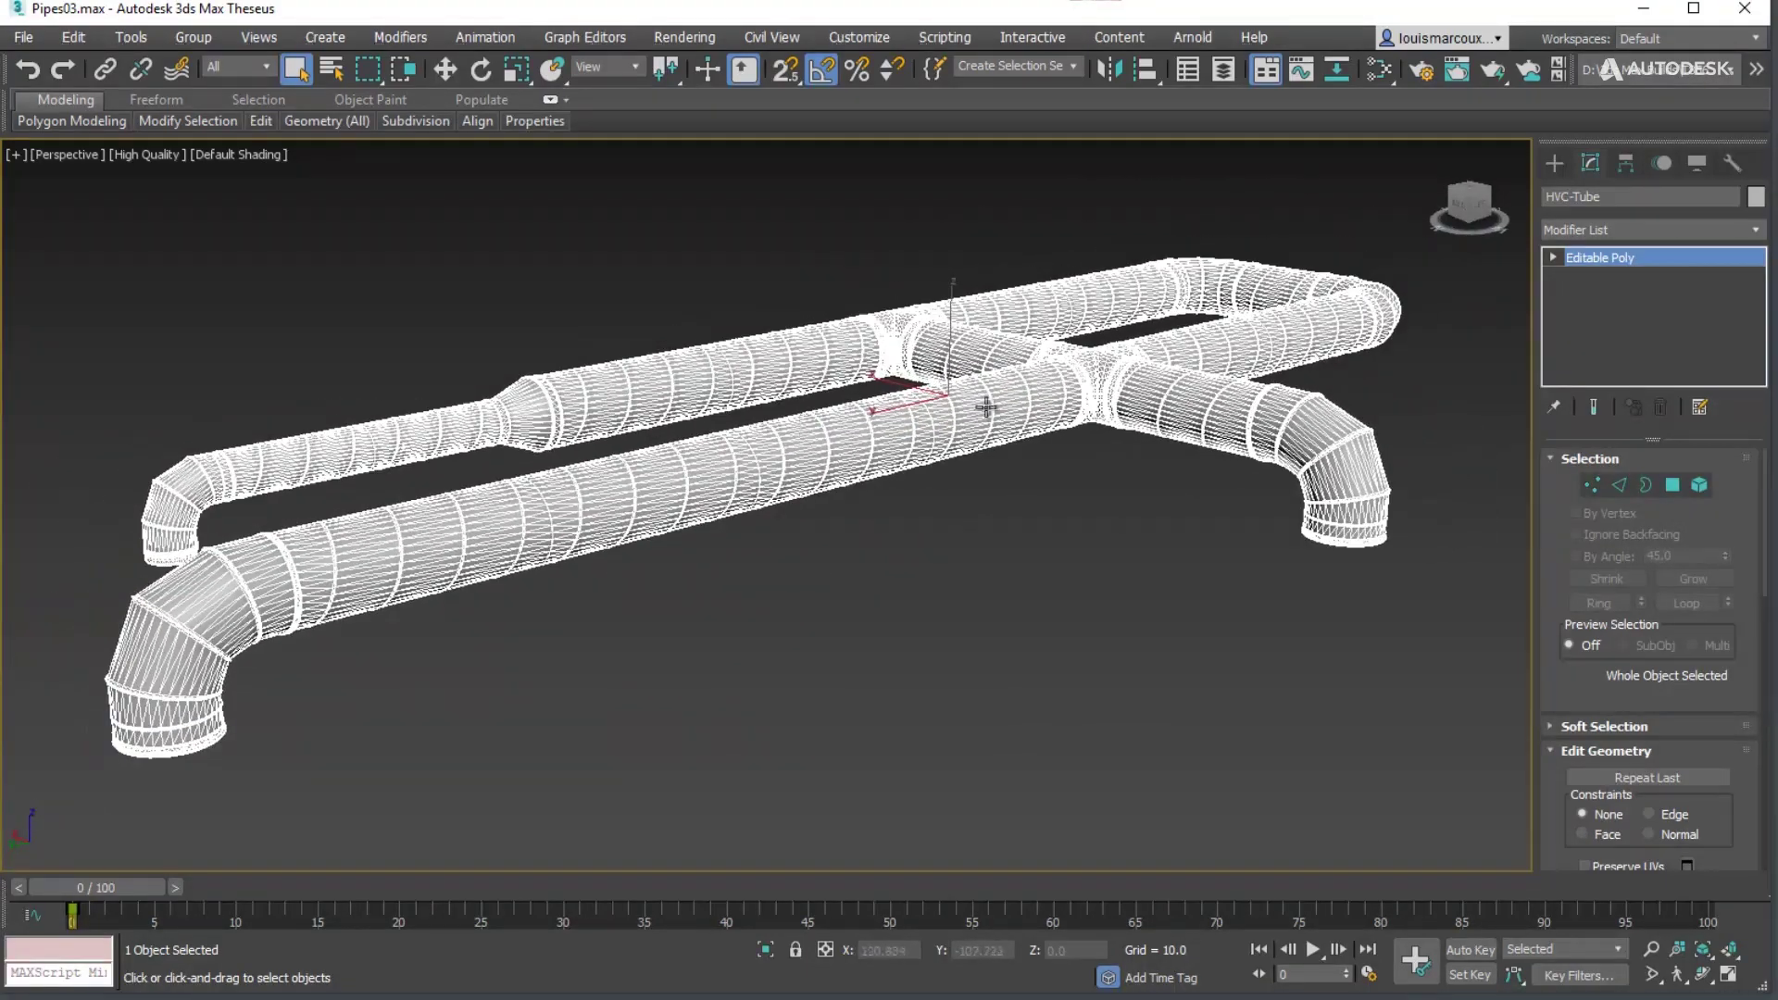
# Step: Sample the pipe's material in the material editor, then close the editor
pyautogui.click(1395, 78)
pyautogui.moveTo(637, 275); pyautogui.dragTo(549, 96)
pyautogui.click(290, 152)
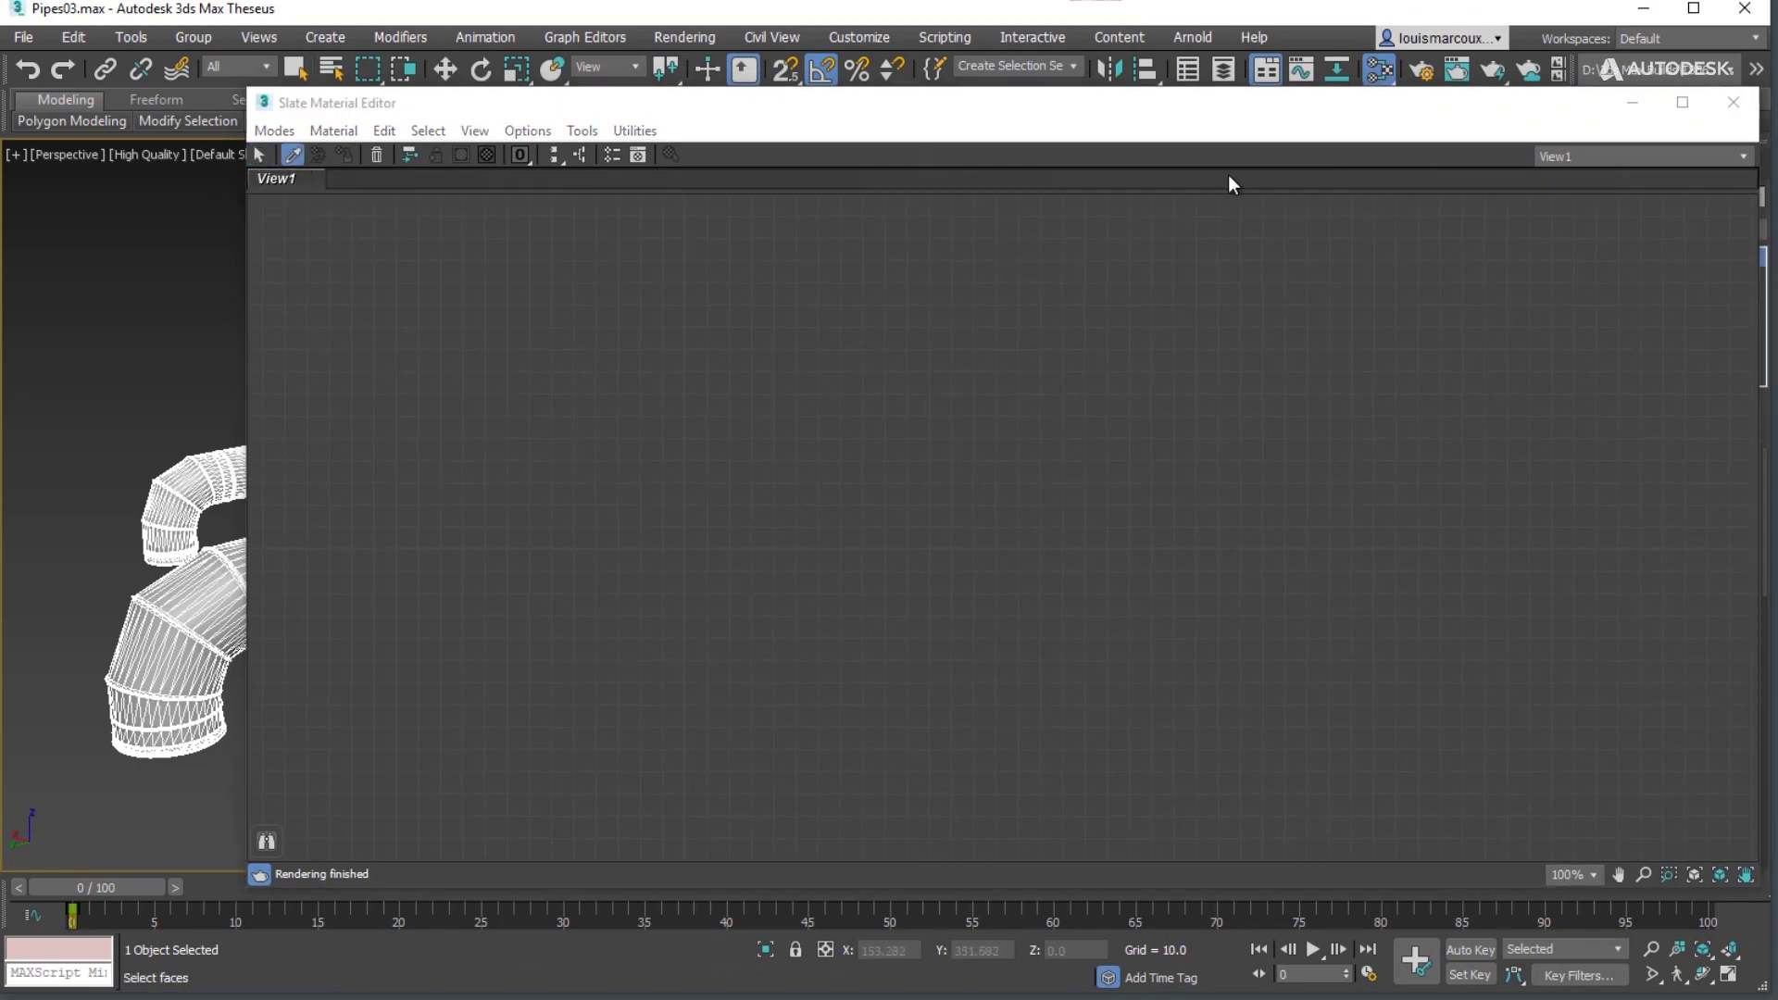
pyautogui.click(1732, 102)
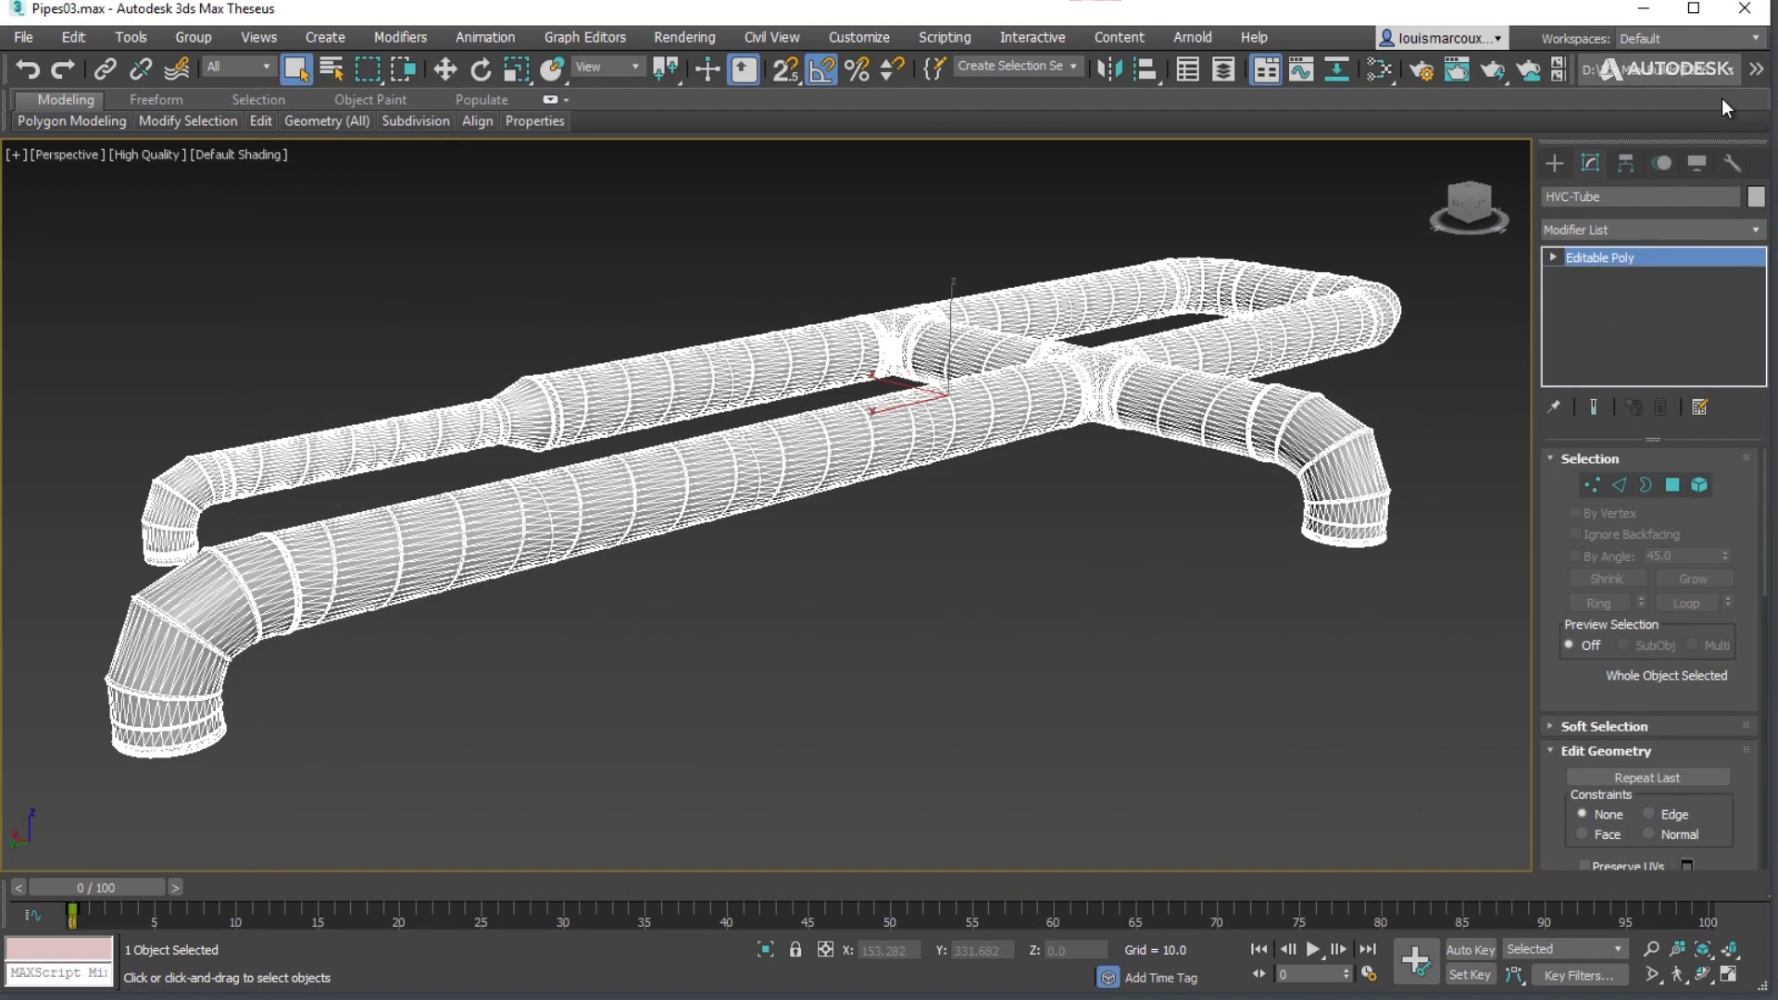
# Step: Check HVC-Tube's map channels in Channel Info, then bring up the Modifier List
pyautogui.click(130, 37)
pyautogui.click(186, 762)
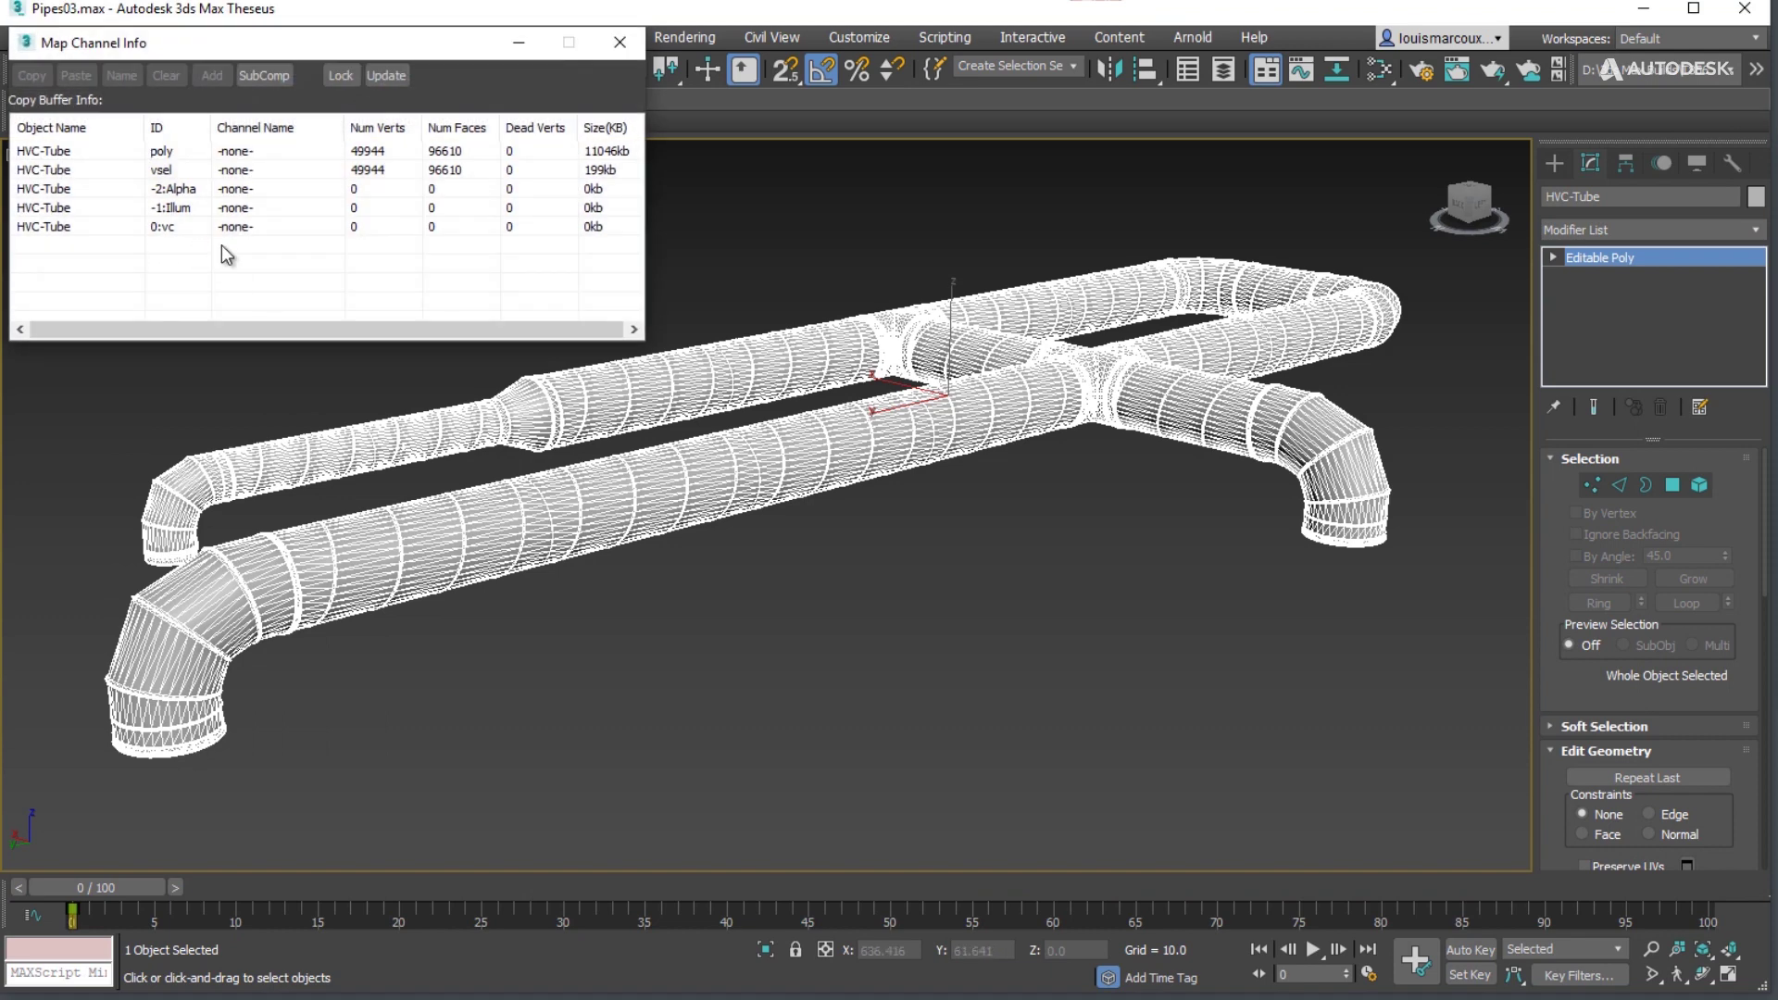
pyautogui.click(632, 47)
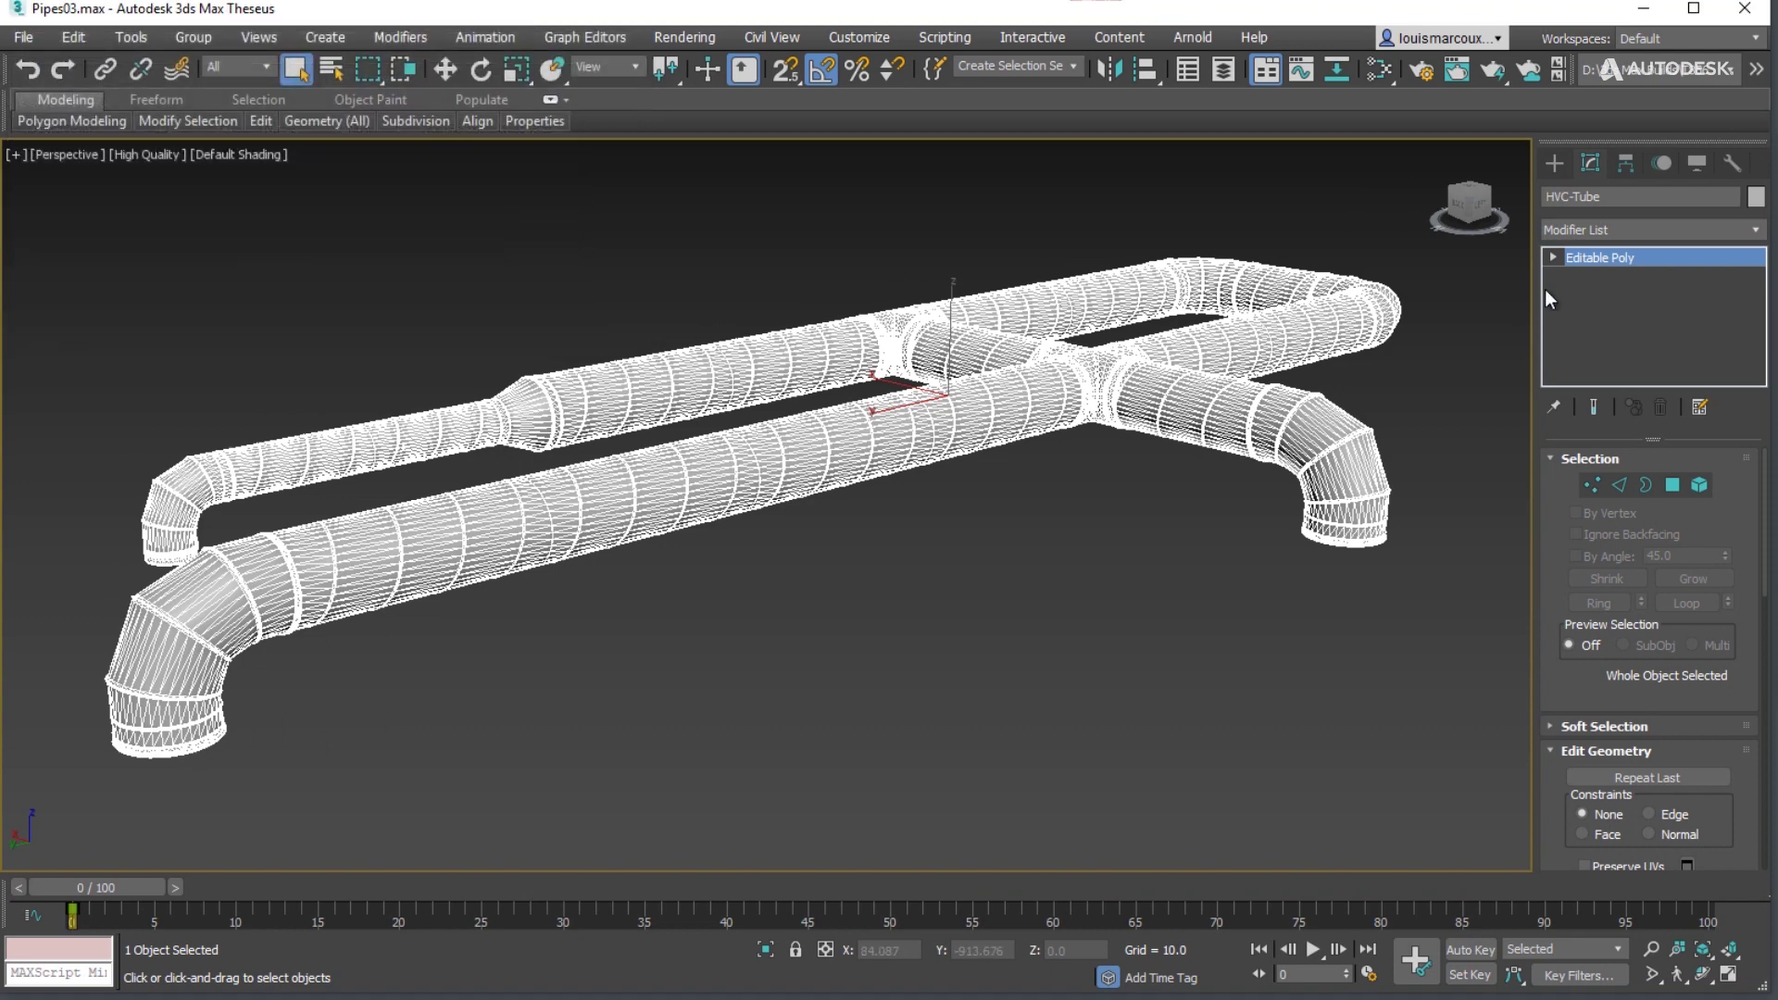
pyautogui.click(1631, 231)
# Step: Add Unwrap UVW and apply Flatten Mapping to all of the pipe's UVs
pyautogui.moveTo(1756, 524); pyautogui.dragTo(1760, 933)
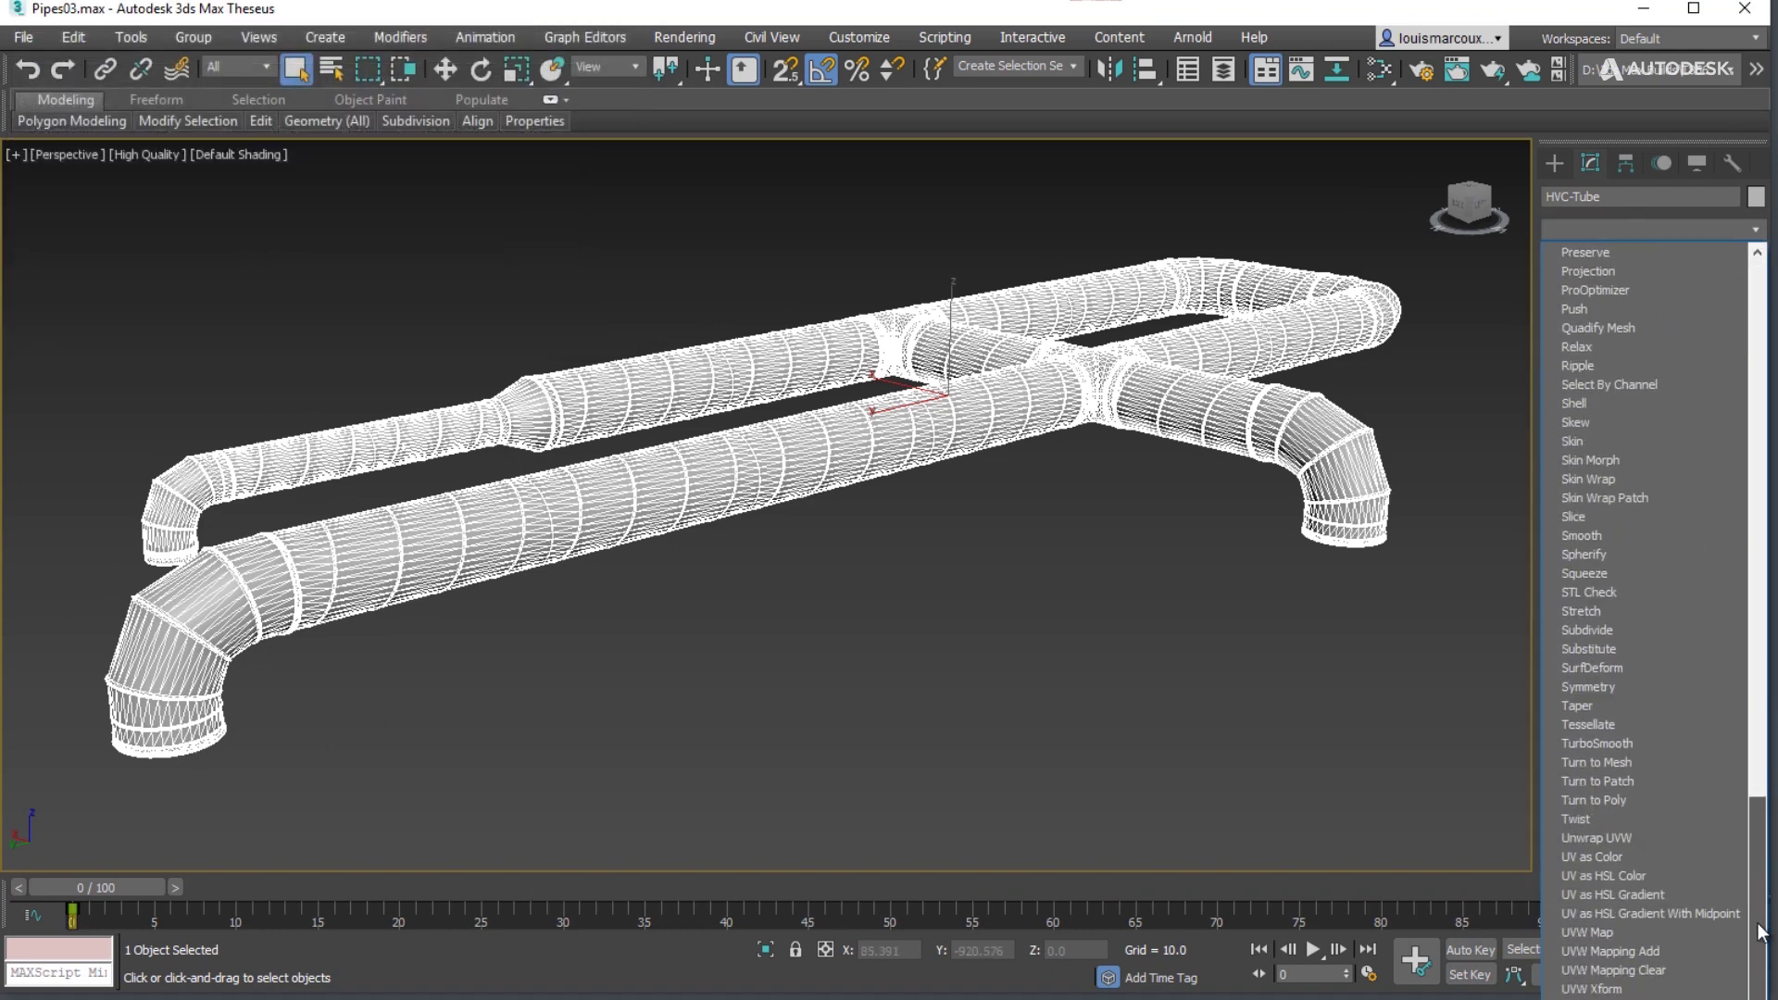
pyautogui.click(1619, 839)
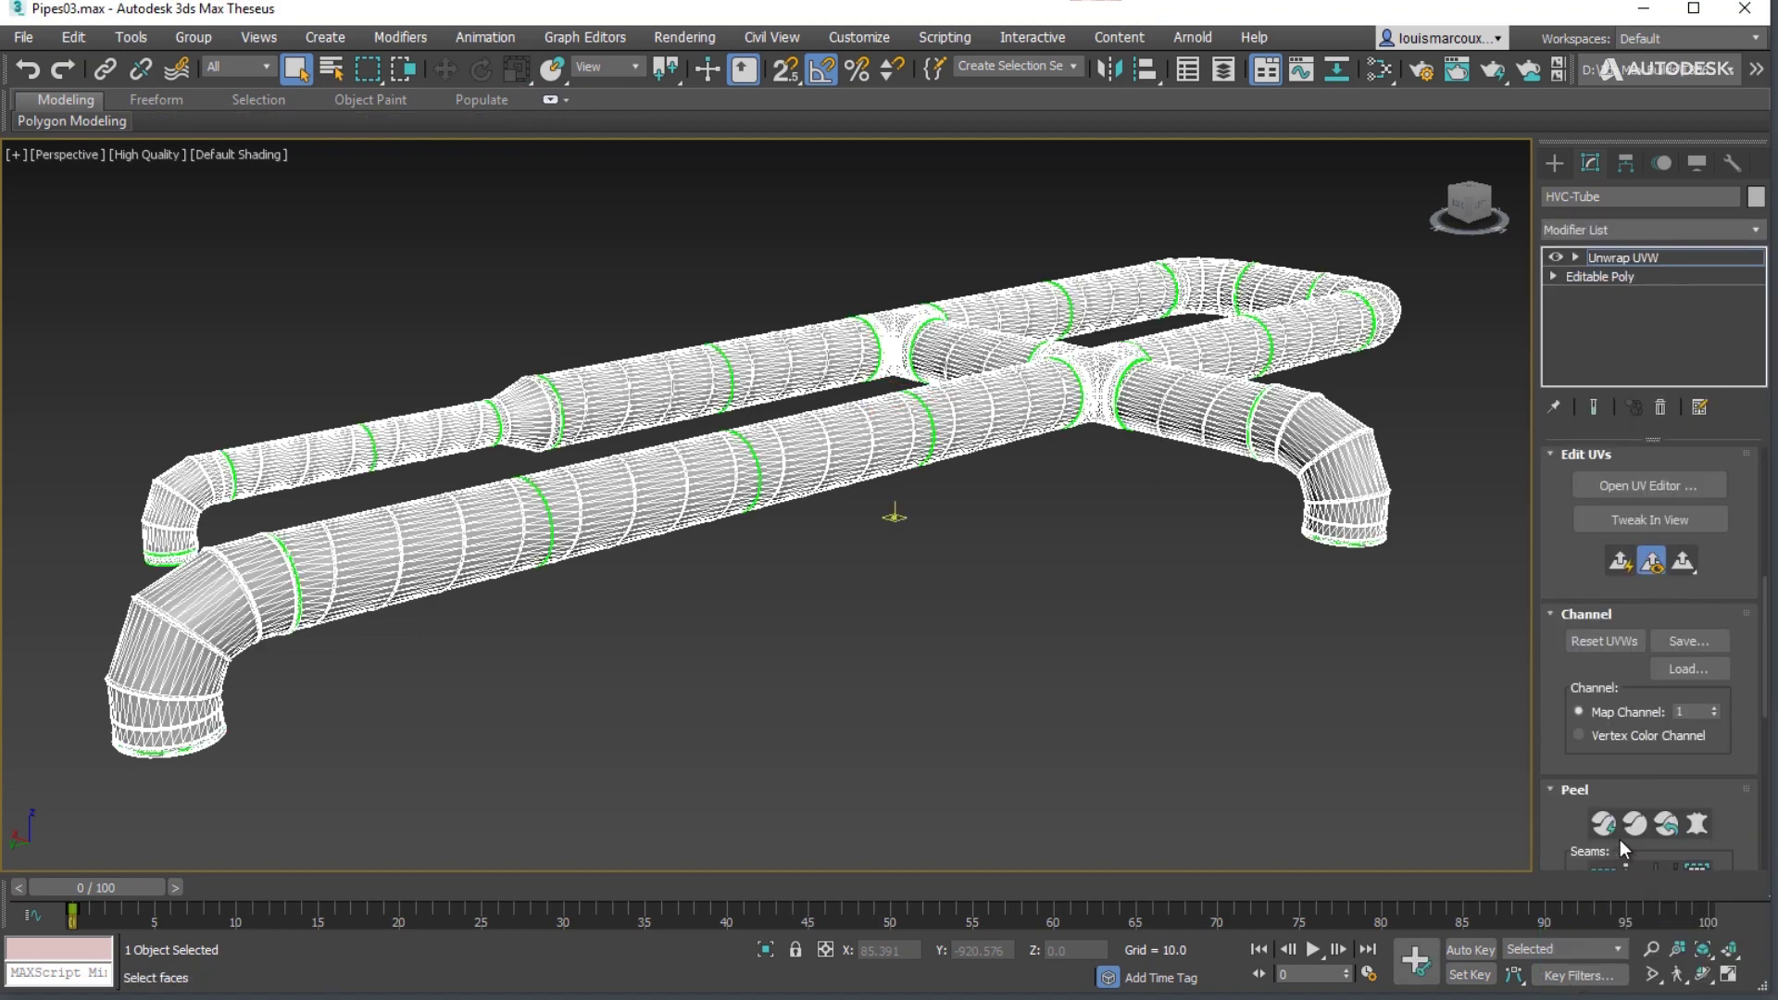
pyautogui.click(1637, 484)
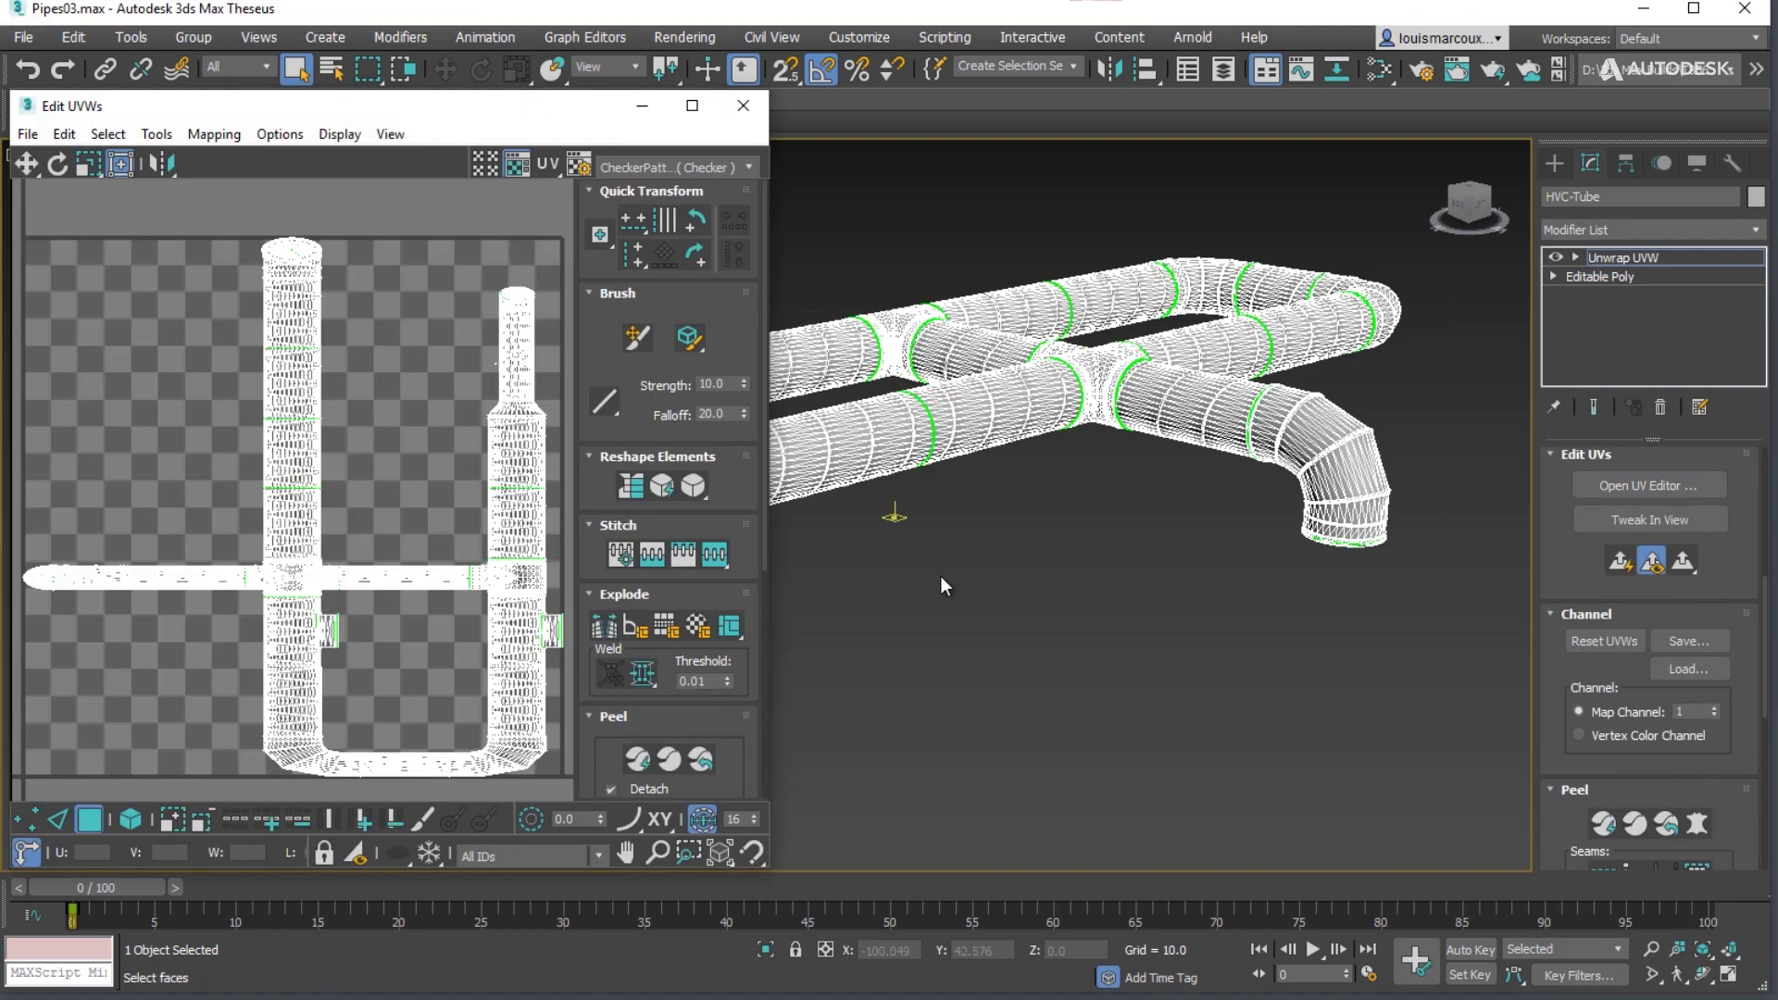
pyautogui.hotkey('ctrl', 'a')
pyautogui.click(214, 133)
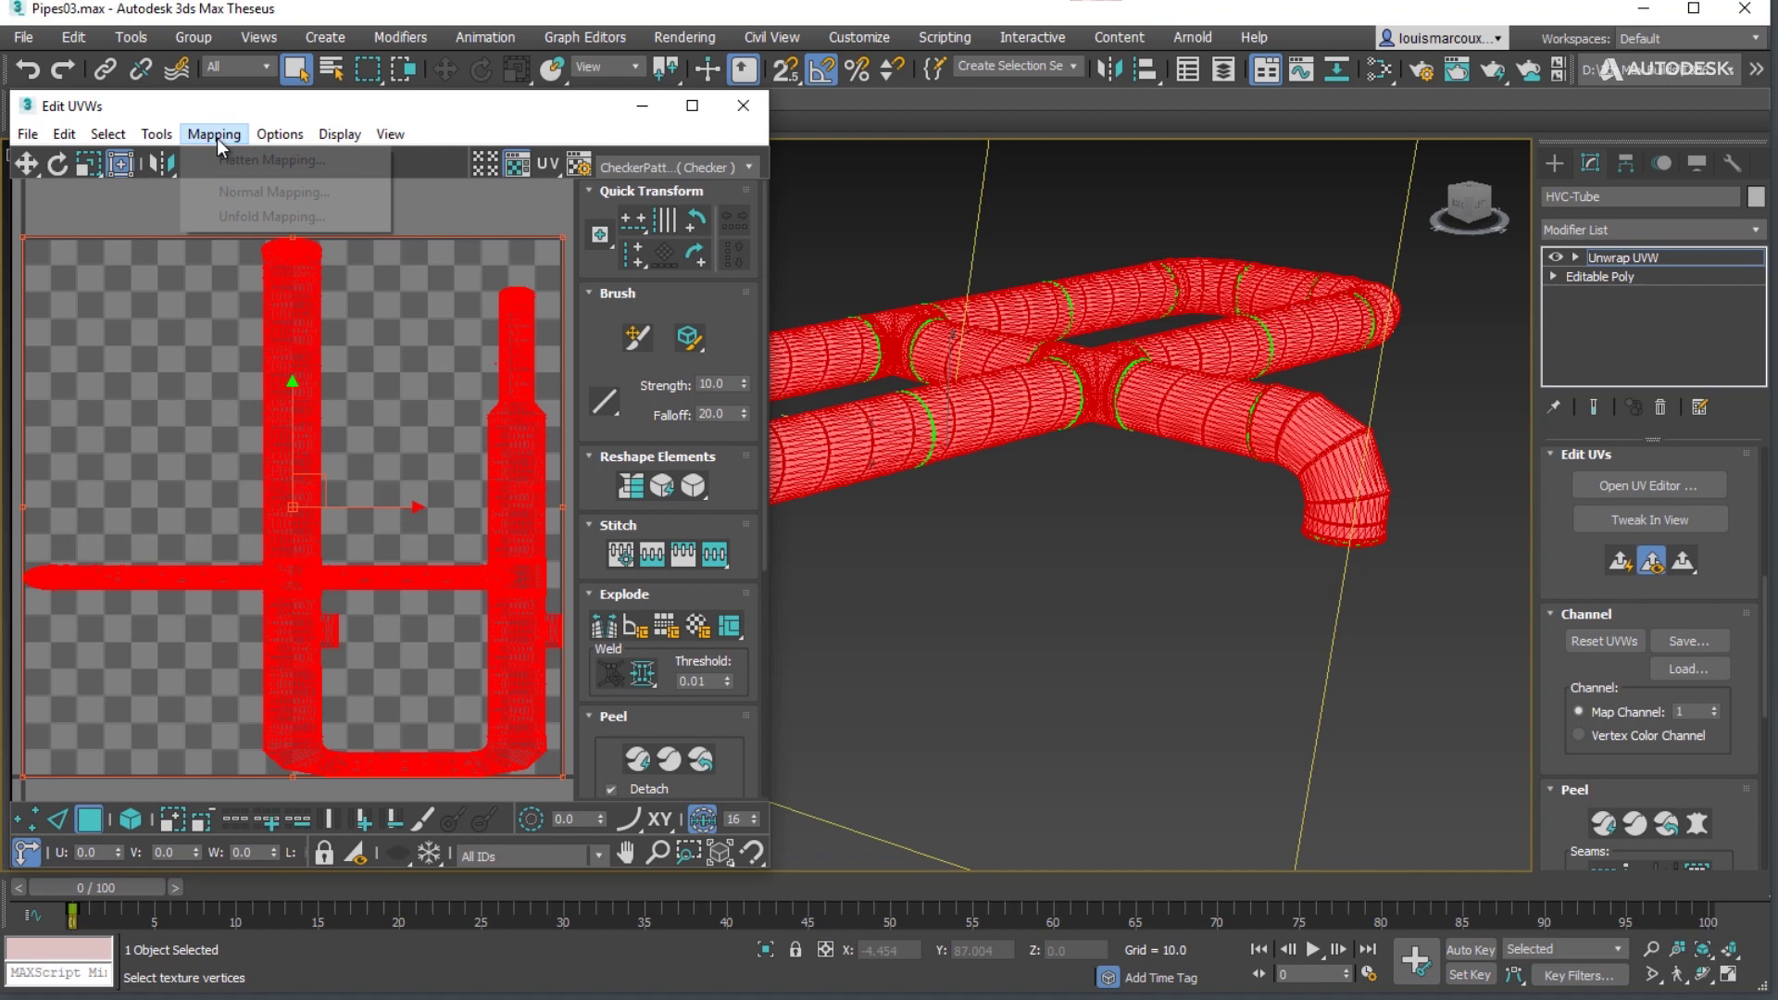
pyautogui.click(220, 160)
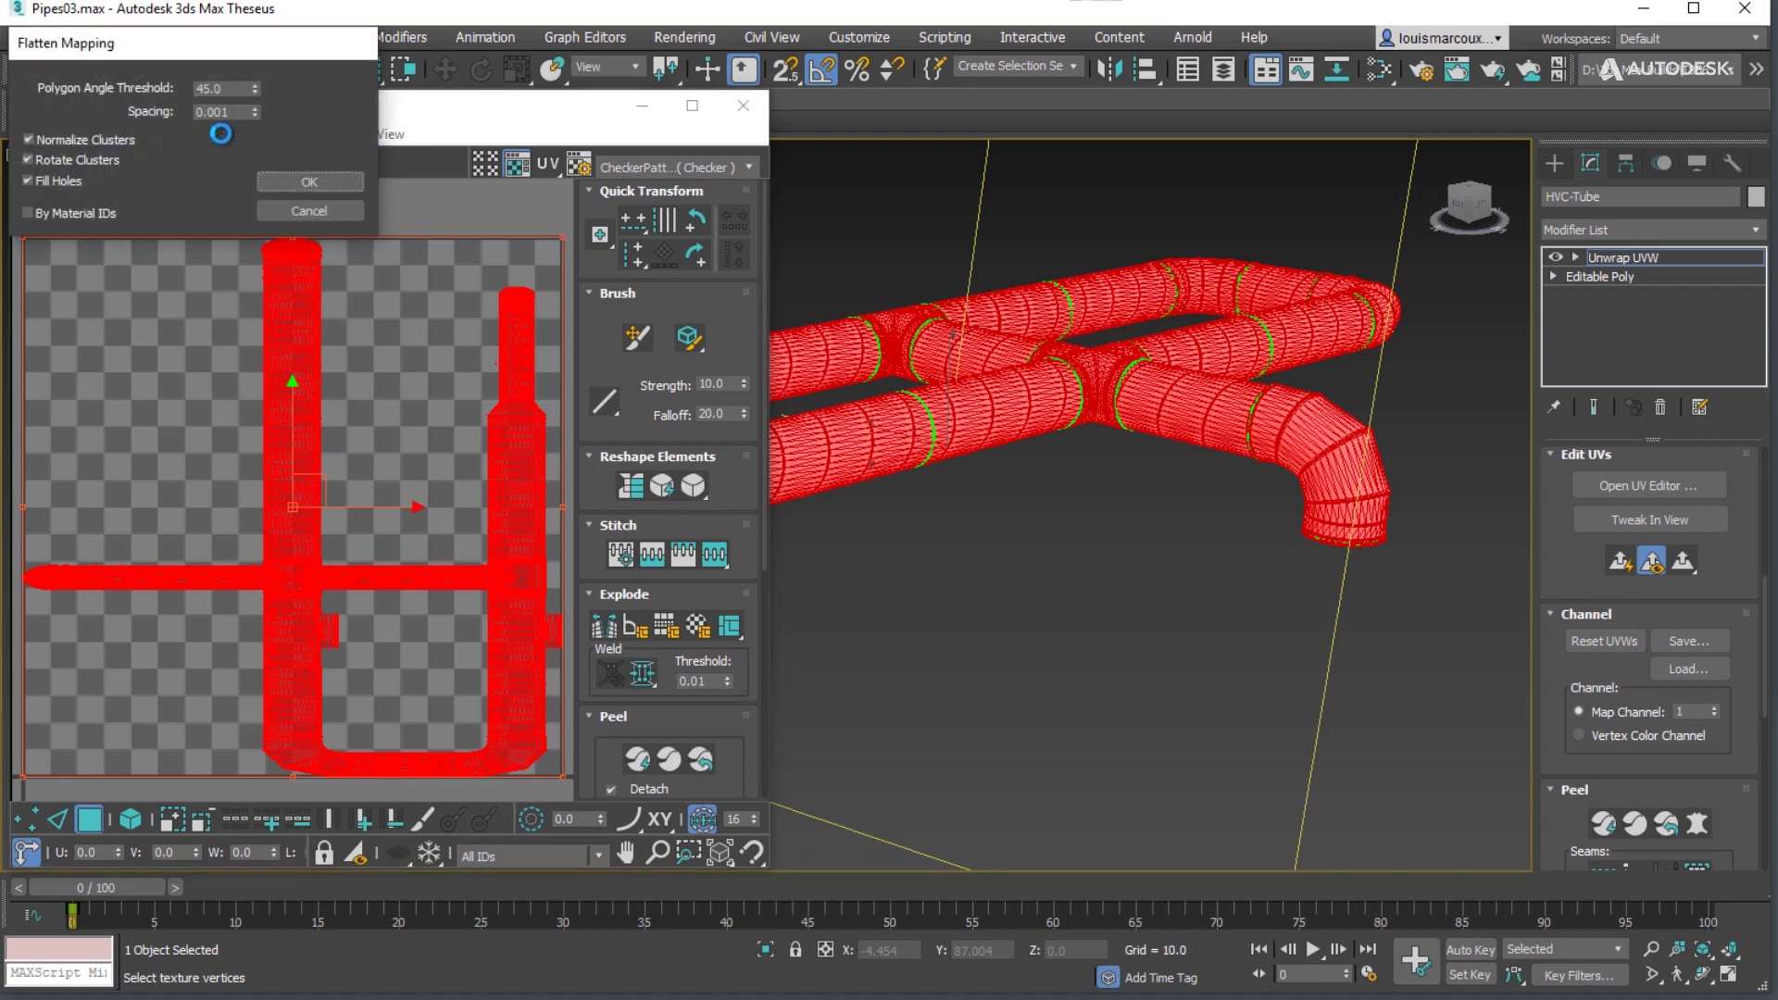
pyautogui.click(320, 179)
pyautogui.click(743, 106)
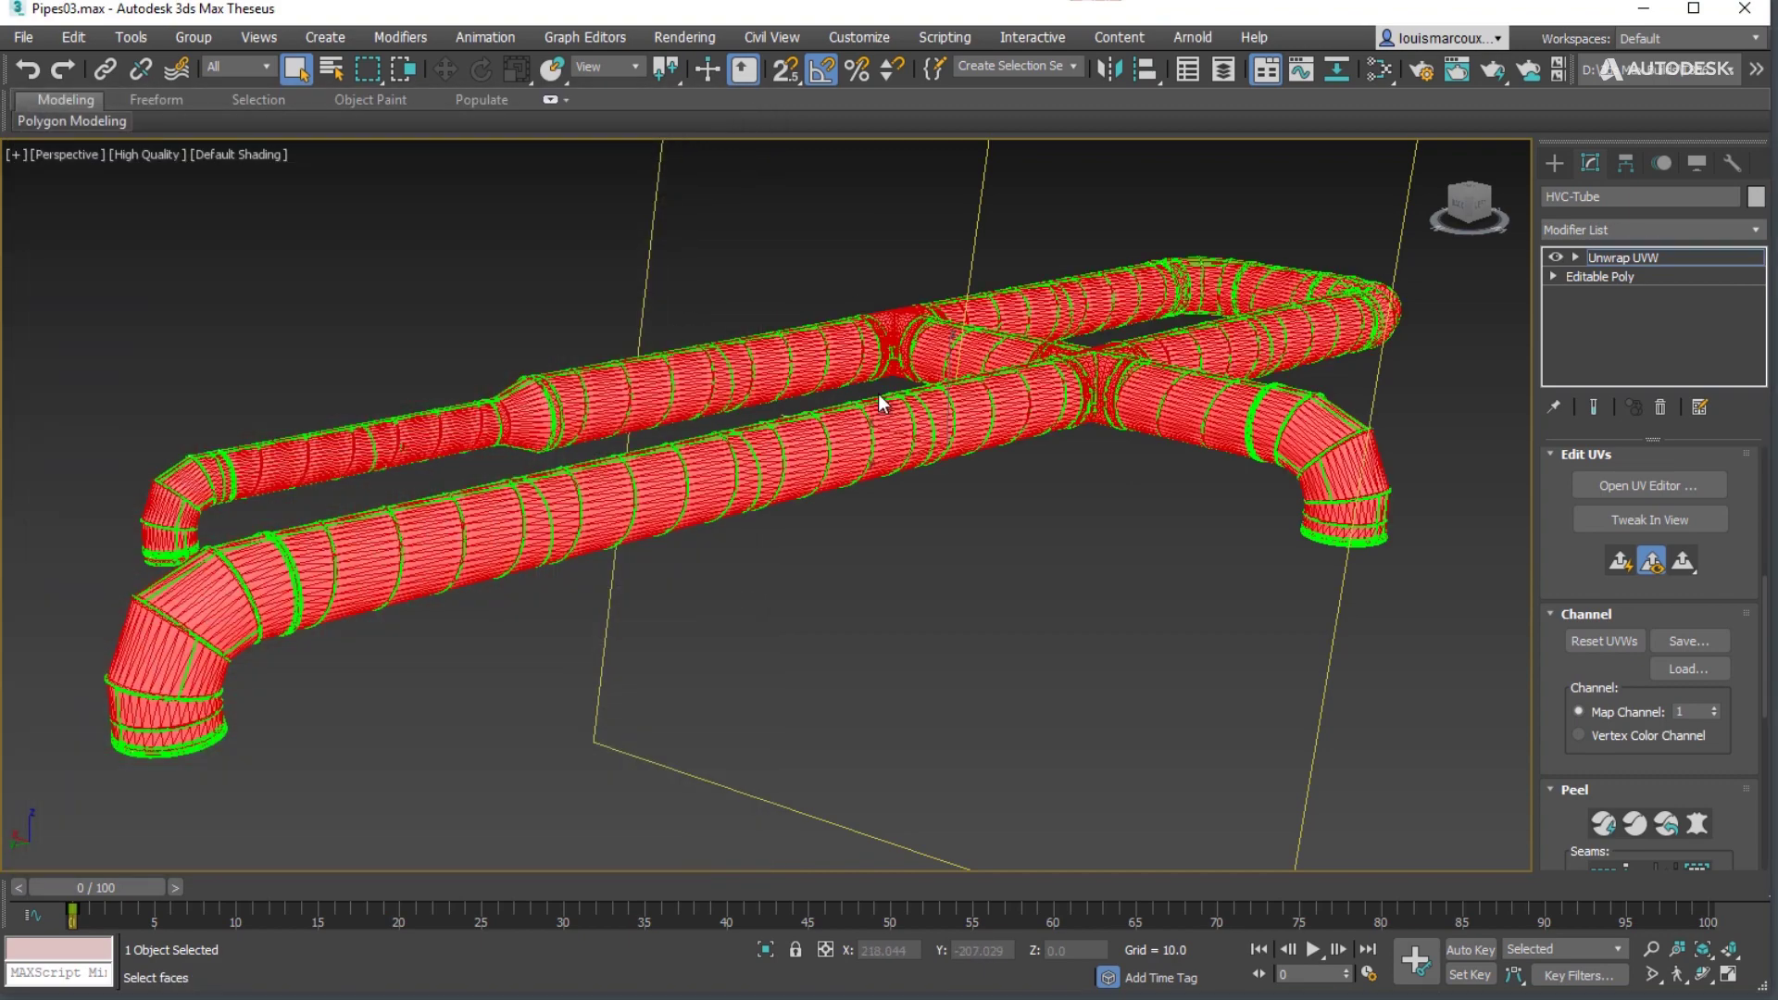
# Step: Convert the pipe back to a single Editable Poly
pyautogui.rightClick(878, 392)
pyautogui.moveTo(954, 633)
pyautogui.click(1138, 653)
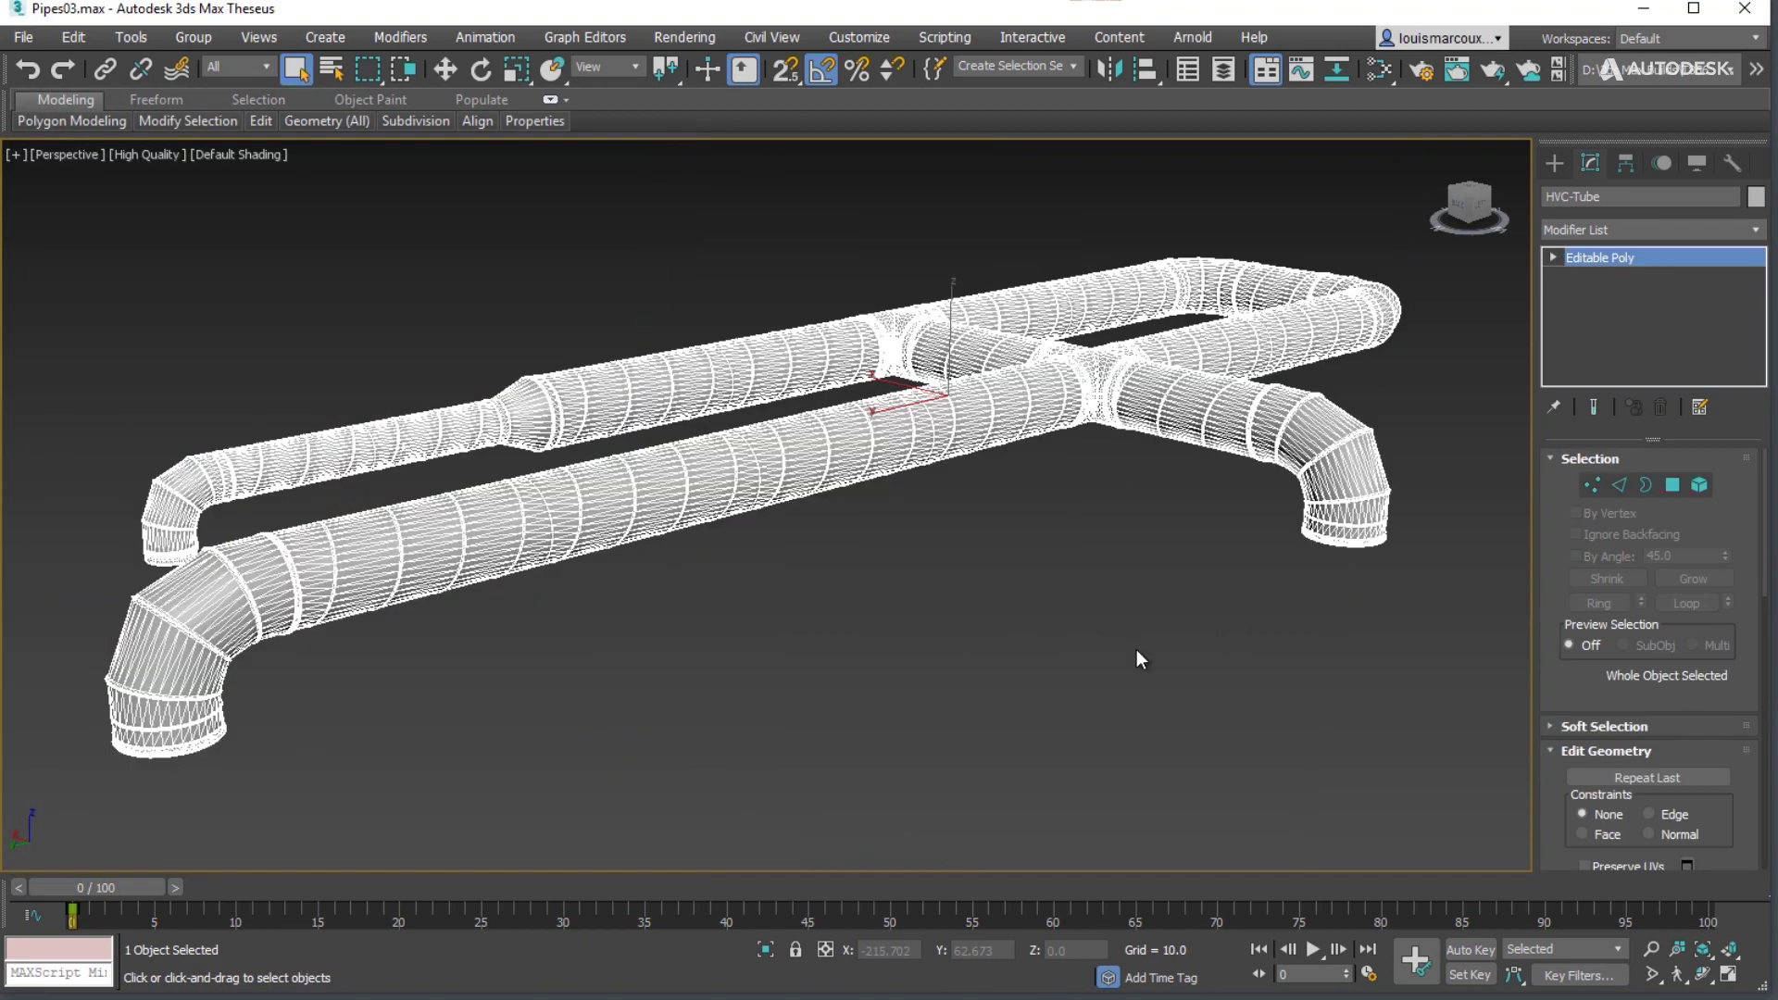
# Step: Look over the Render Surface Map panel, then close it
pyautogui.click(686, 37)
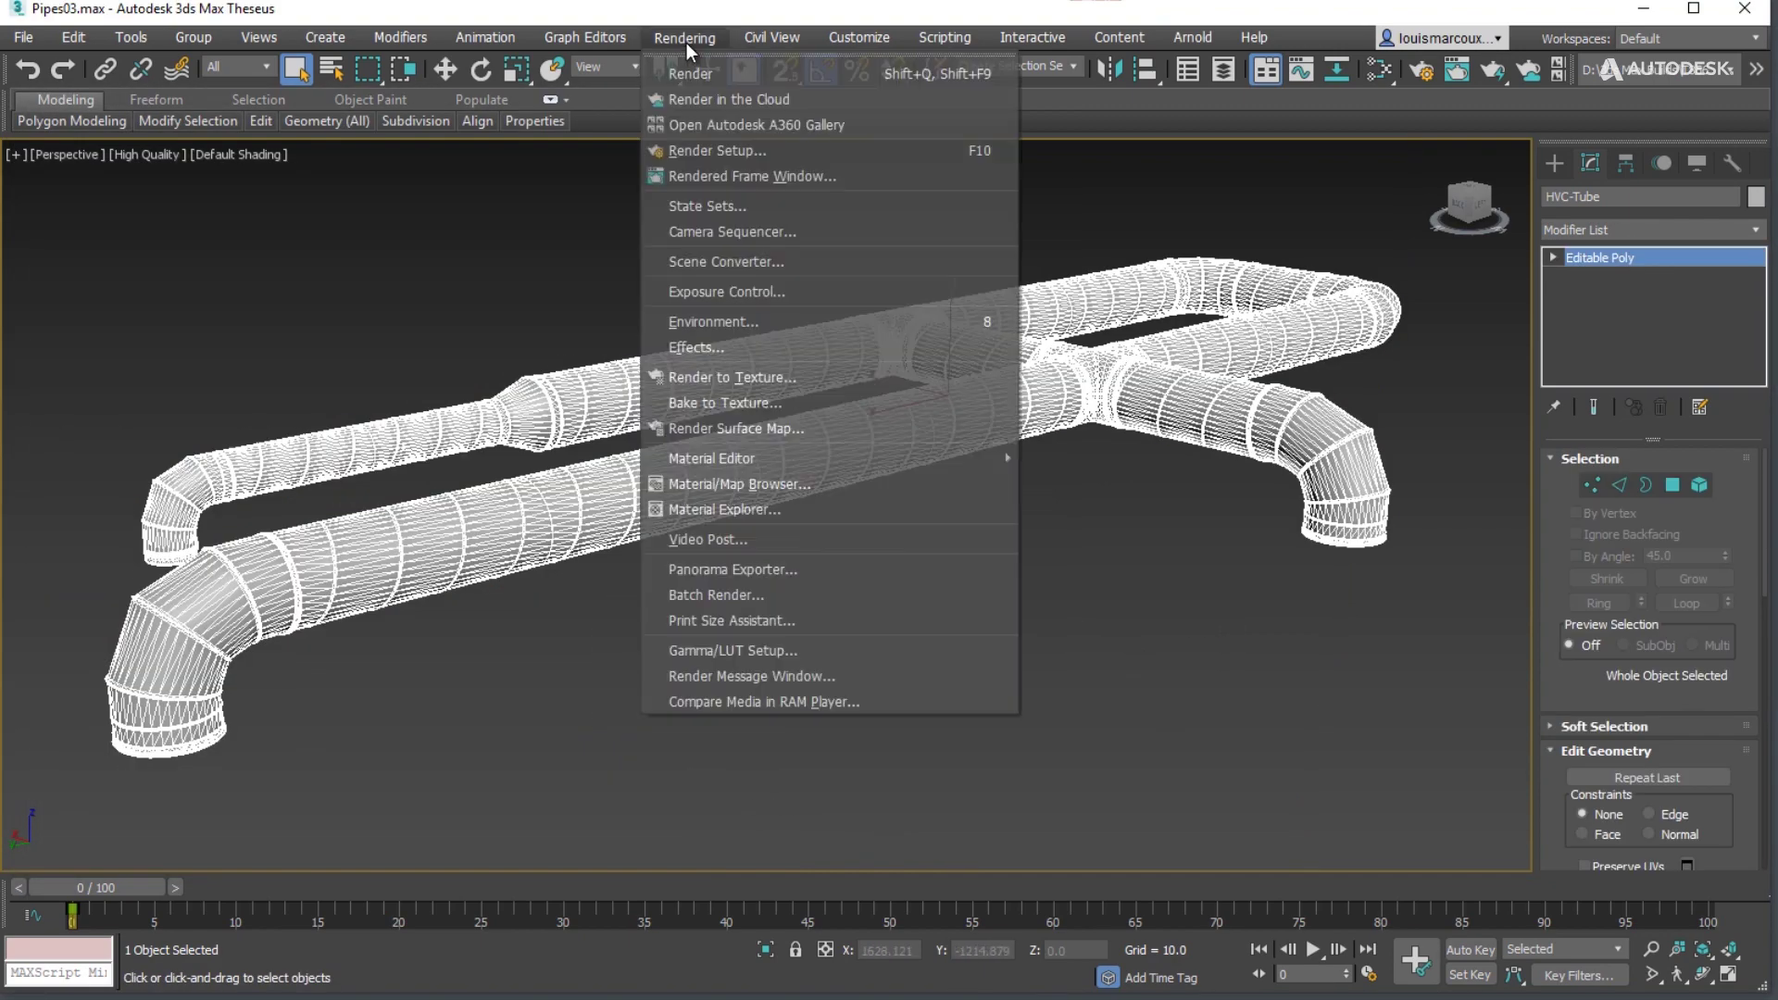
pyautogui.click(737, 419)
pyautogui.moveTo(237, 408); pyautogui.dragTo(653, 217)
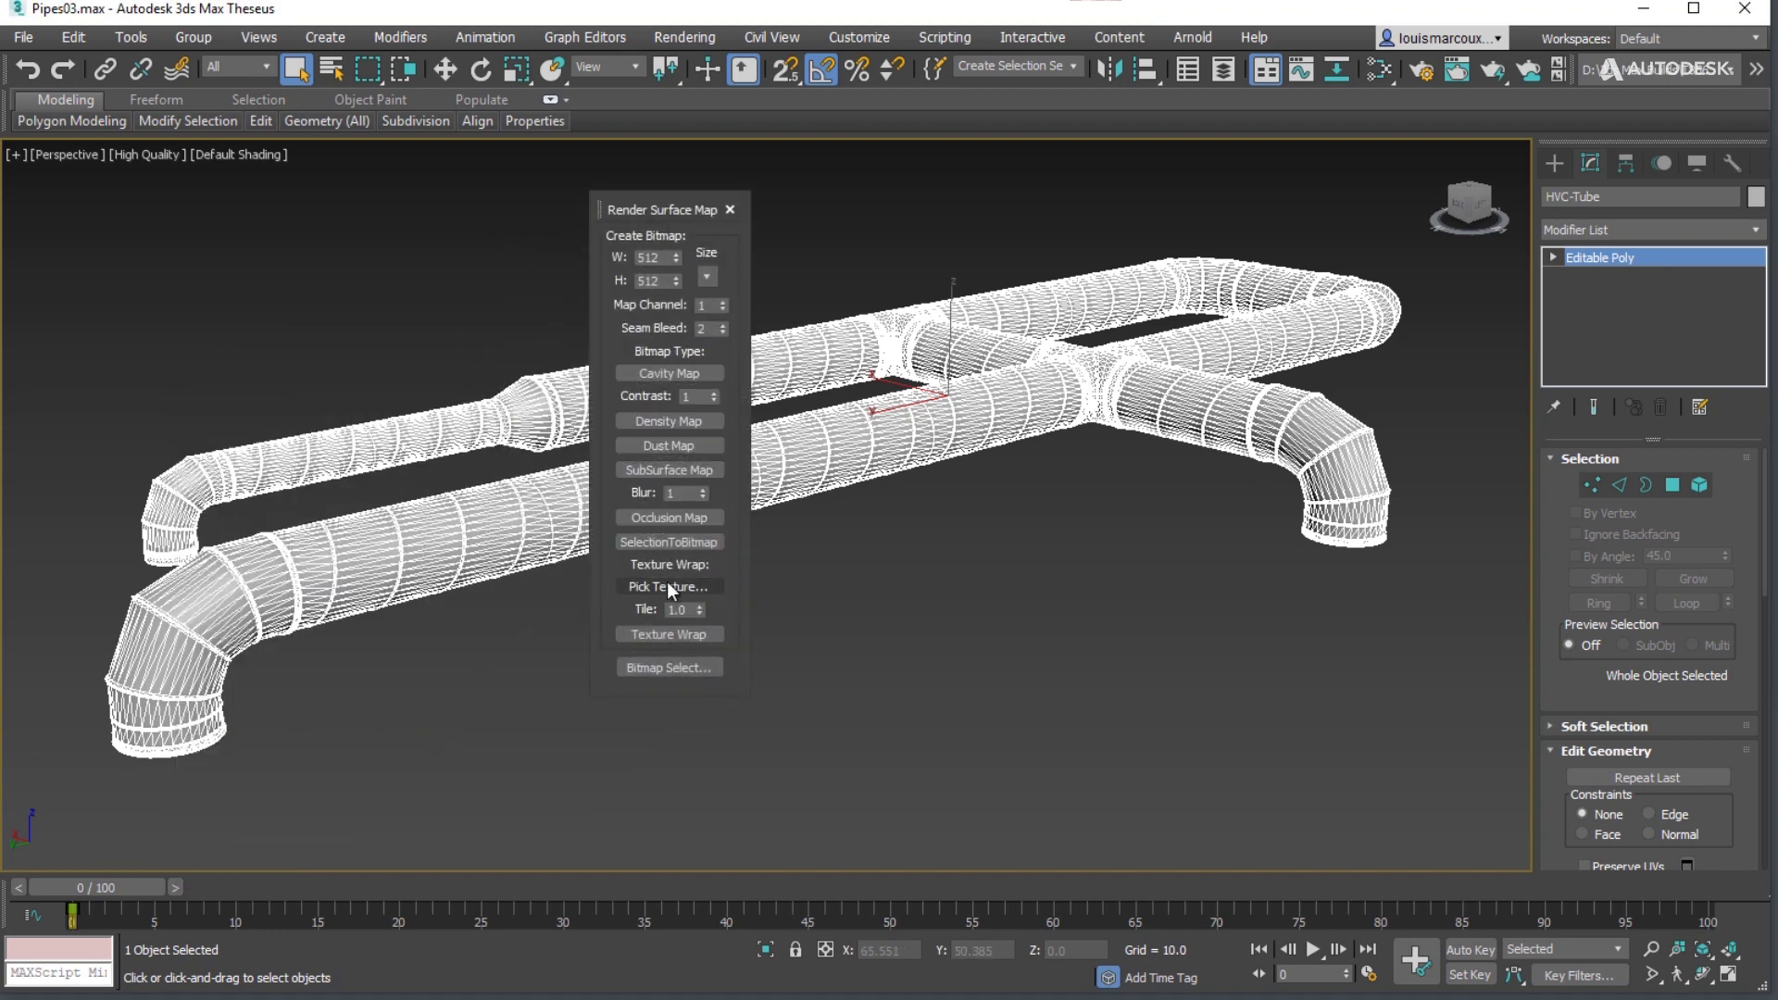
pyautogui.click(729, 209)
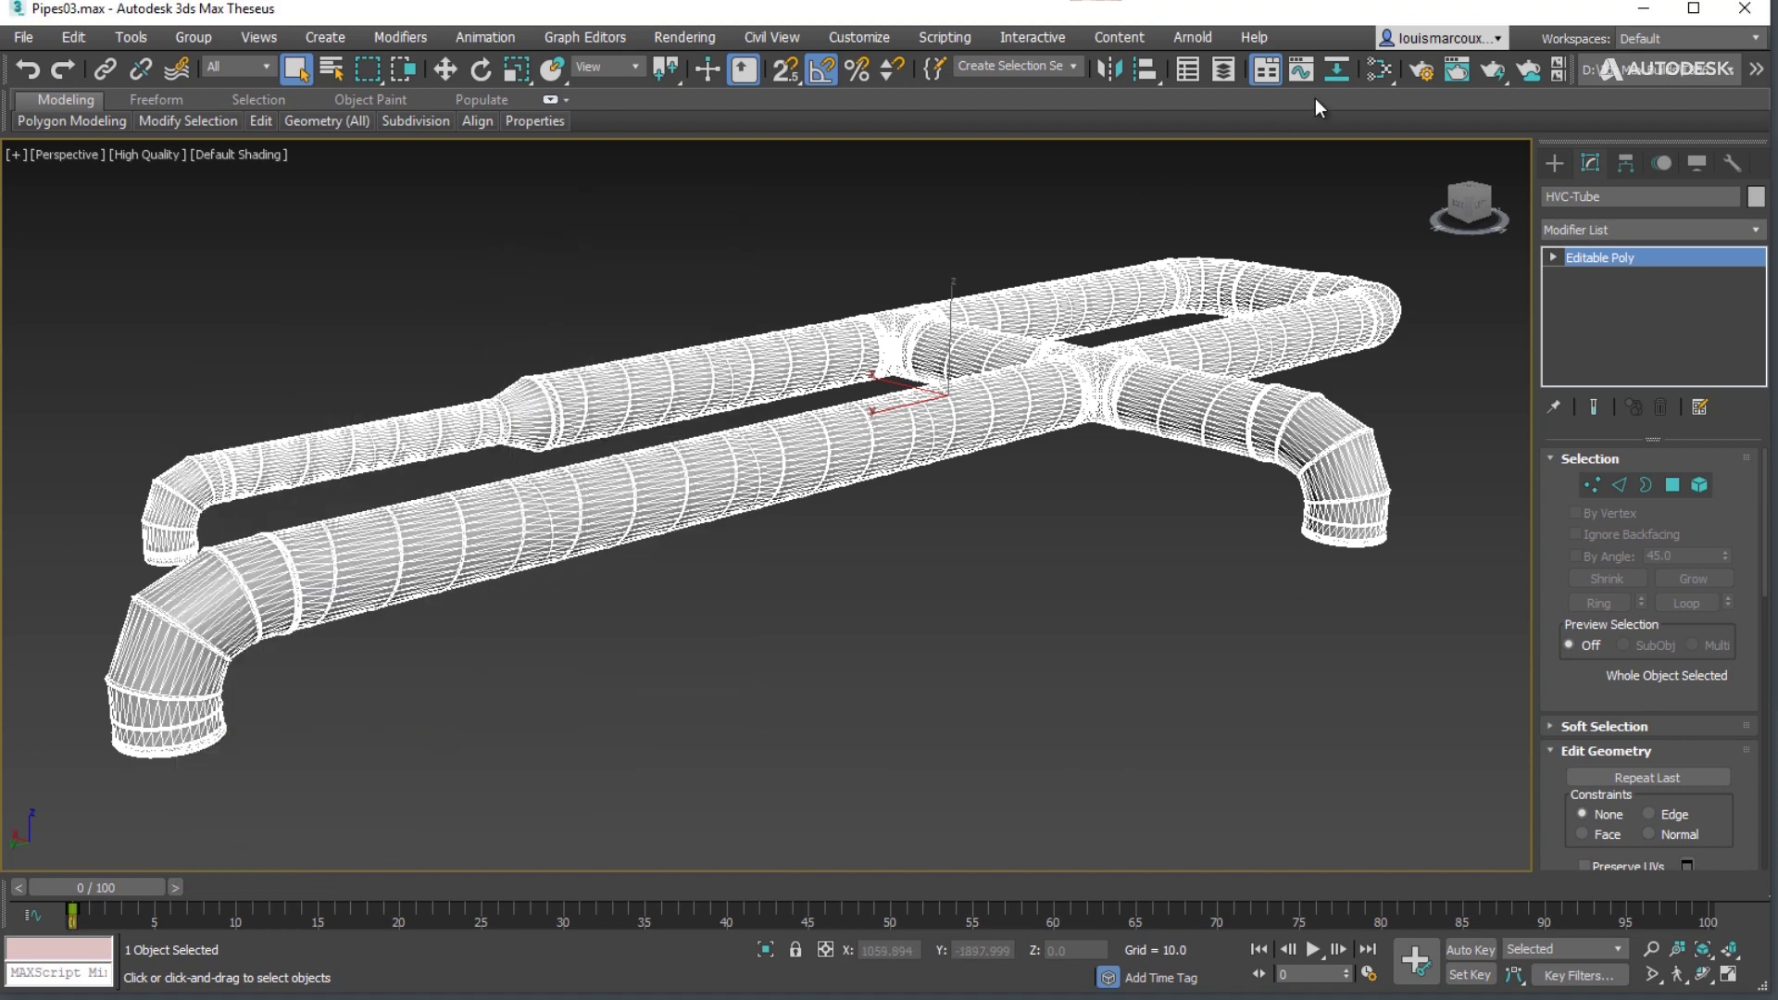
# Step: Add a General > Bitmap map node to View1 in the Slate Material Editor
pyautogui.click(1378, 68)
pyautogui.moveTo(1019, 116); pyautogui.dragTo(811, 97)
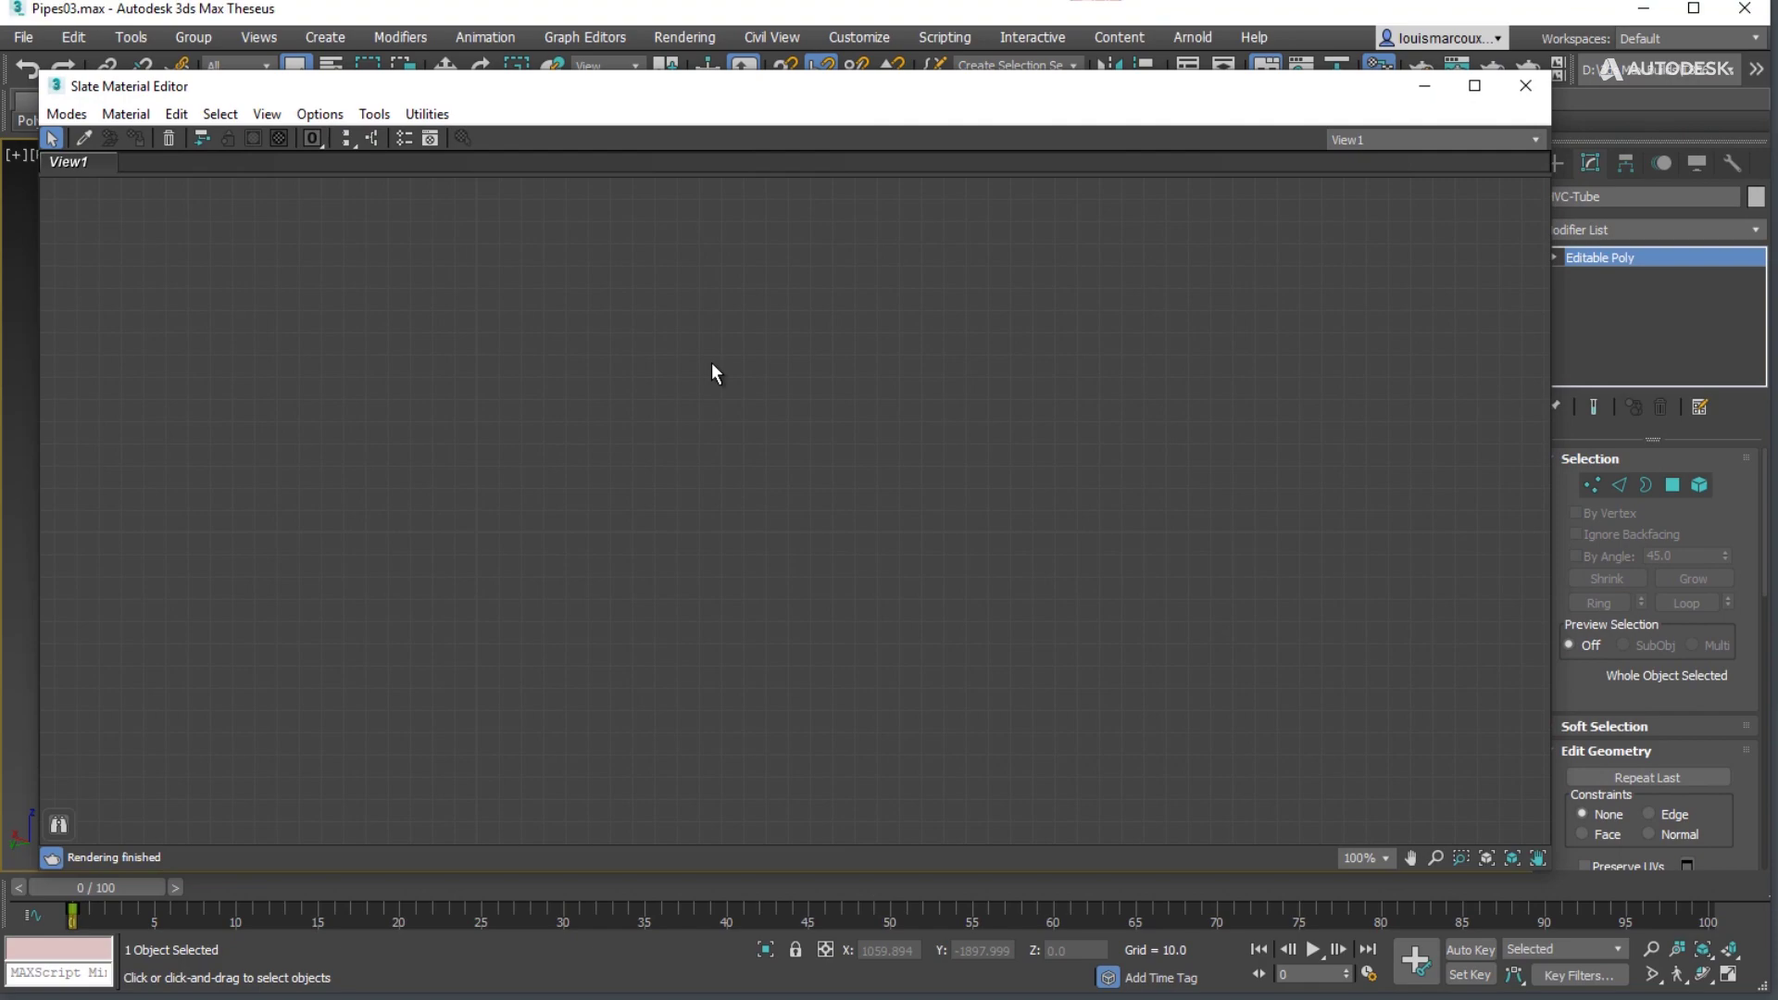
pyautogui.rightClick(546, 355)
pyautogui.moveTo(592, 395)
pyautogui.moveTo(787, 414)
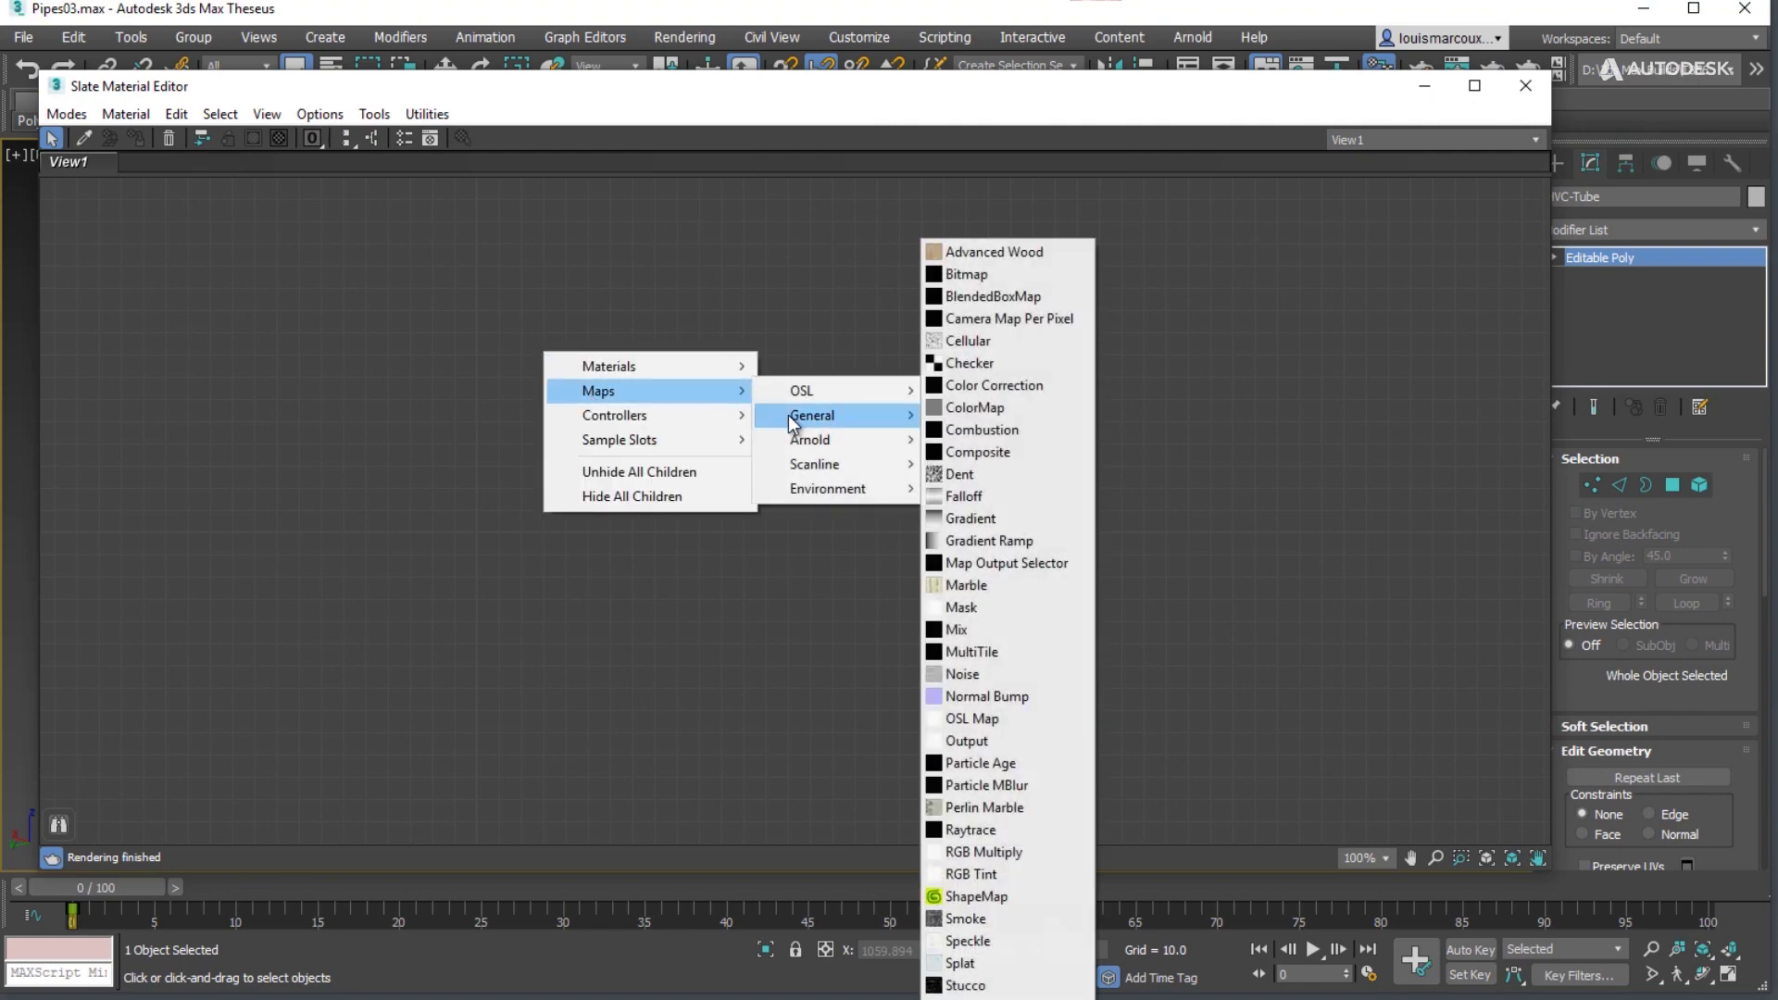
pyautogui.click(972, 275)
pyautogui.click(977, 277)
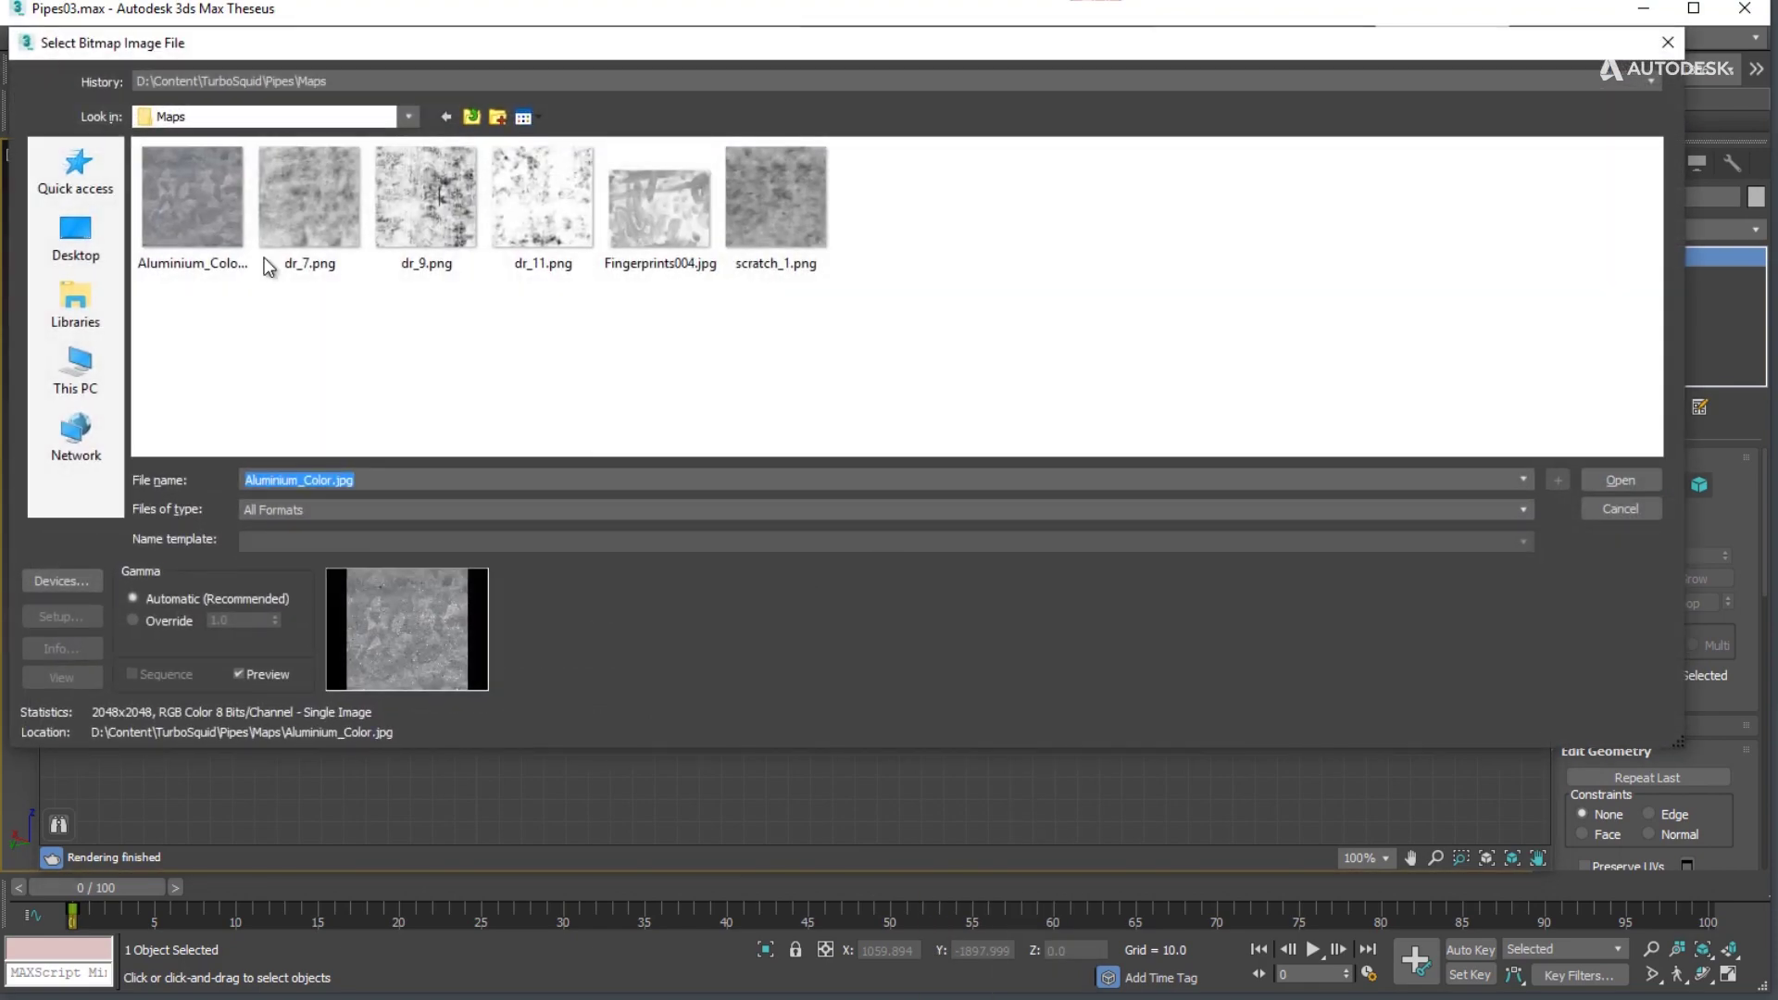
# Step: Load Aluminium_Color.jpg into the Bitmap node and display its parameters and preview
pyautogui.click(183, 227)
pyautogui.click(1592, 483)
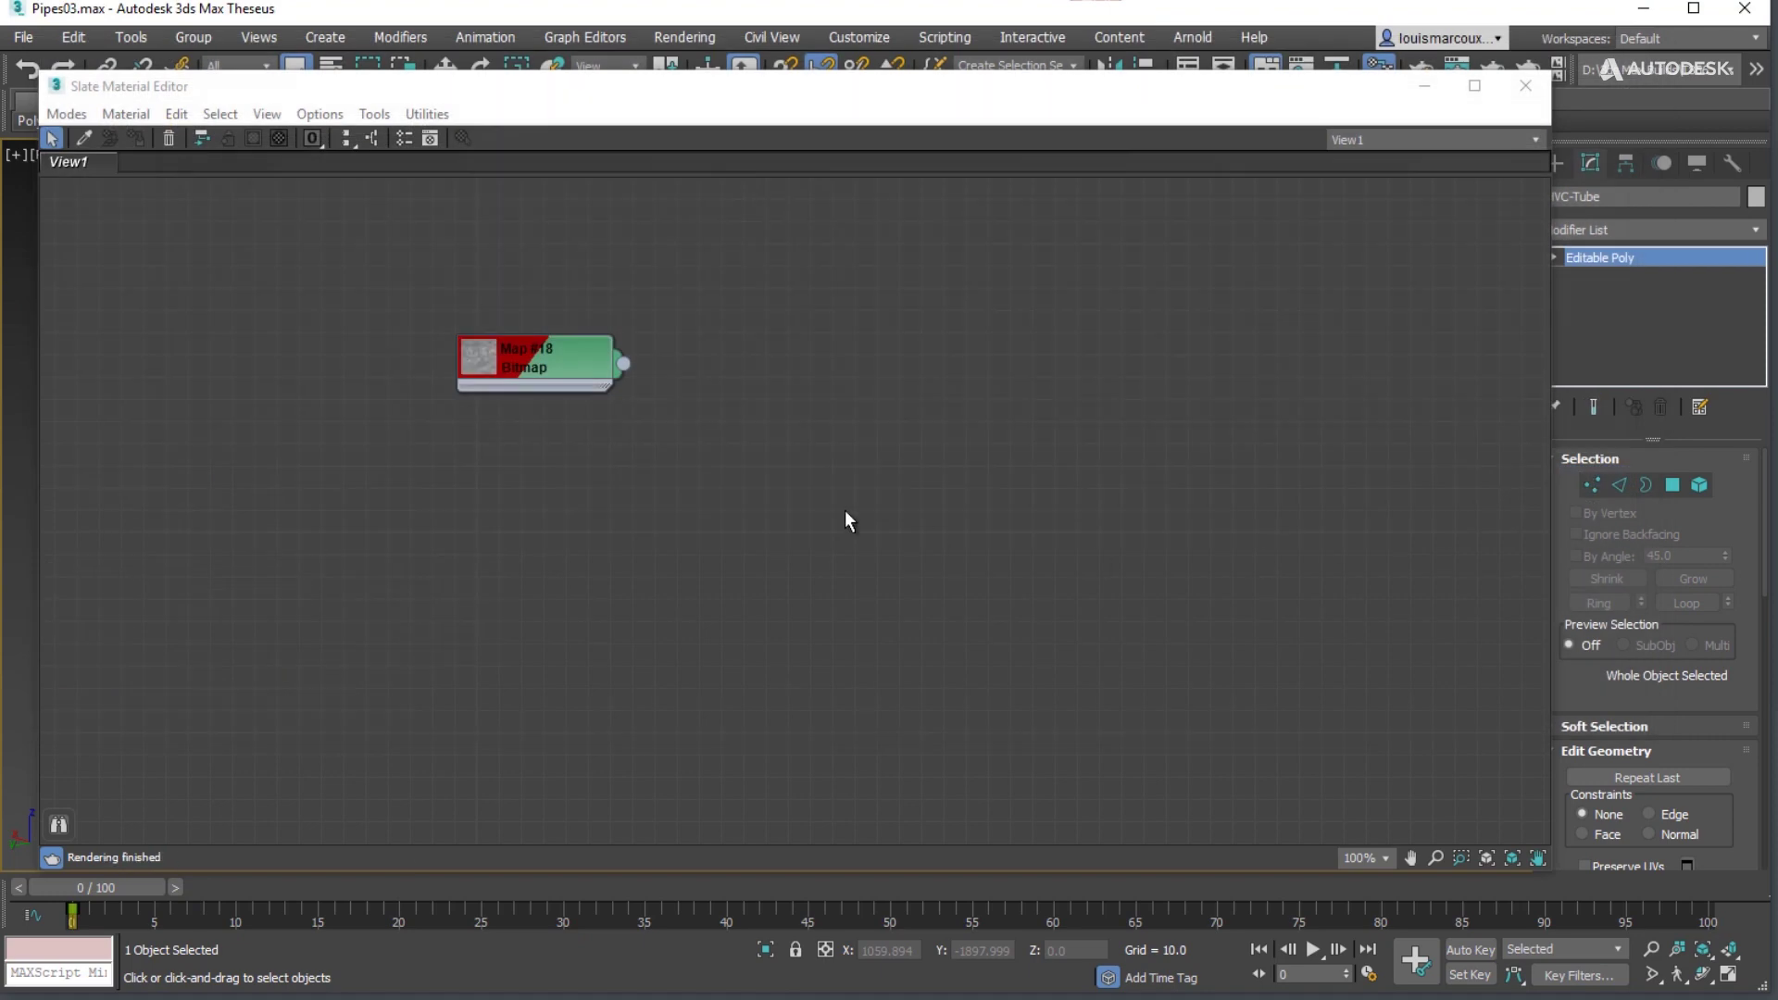
pyautogui.doubleClick(469, 359)
pyautogui.moveTo(576, 378); pyautogui.dragTo(379, 324)
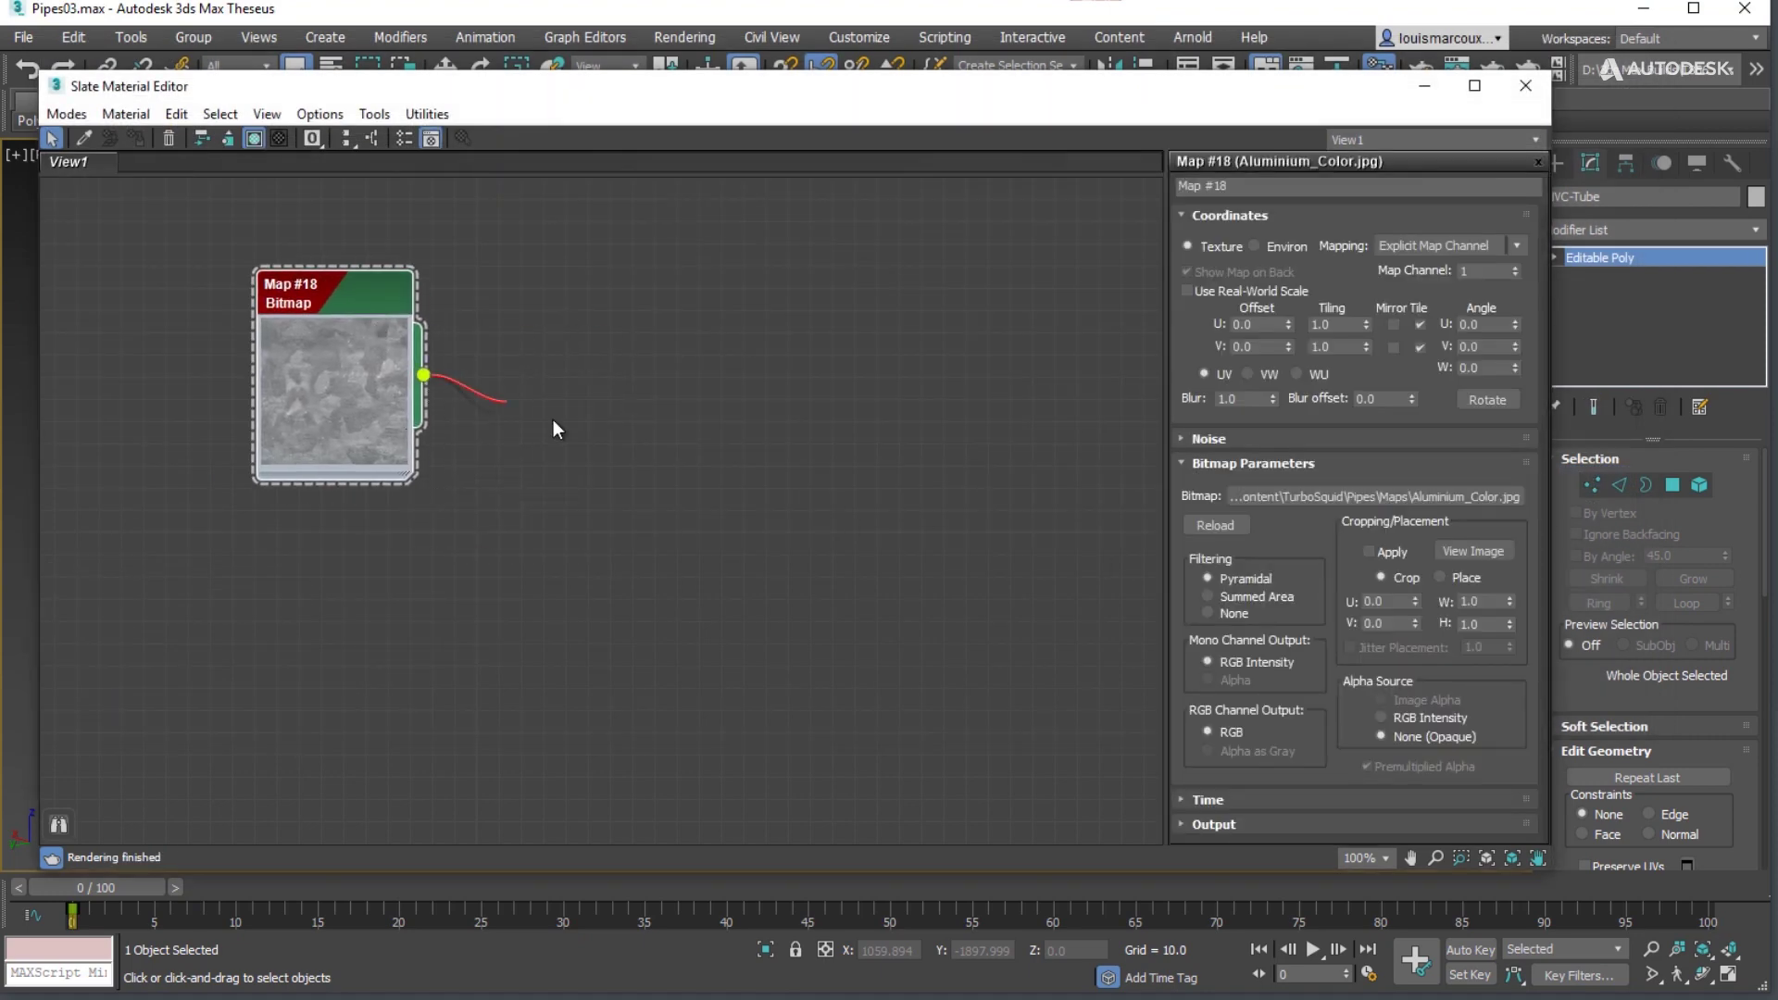
pyautogui.moveTo(556, 428); pyautogui.dragTo(611, 429)
# Step: Add Color Correction Map #19 from the bitmap: inverted, contrast 100, brightness -92.691
pyautogui.moveTo(662, 468)
pyautogui.moveTo(837, 492)
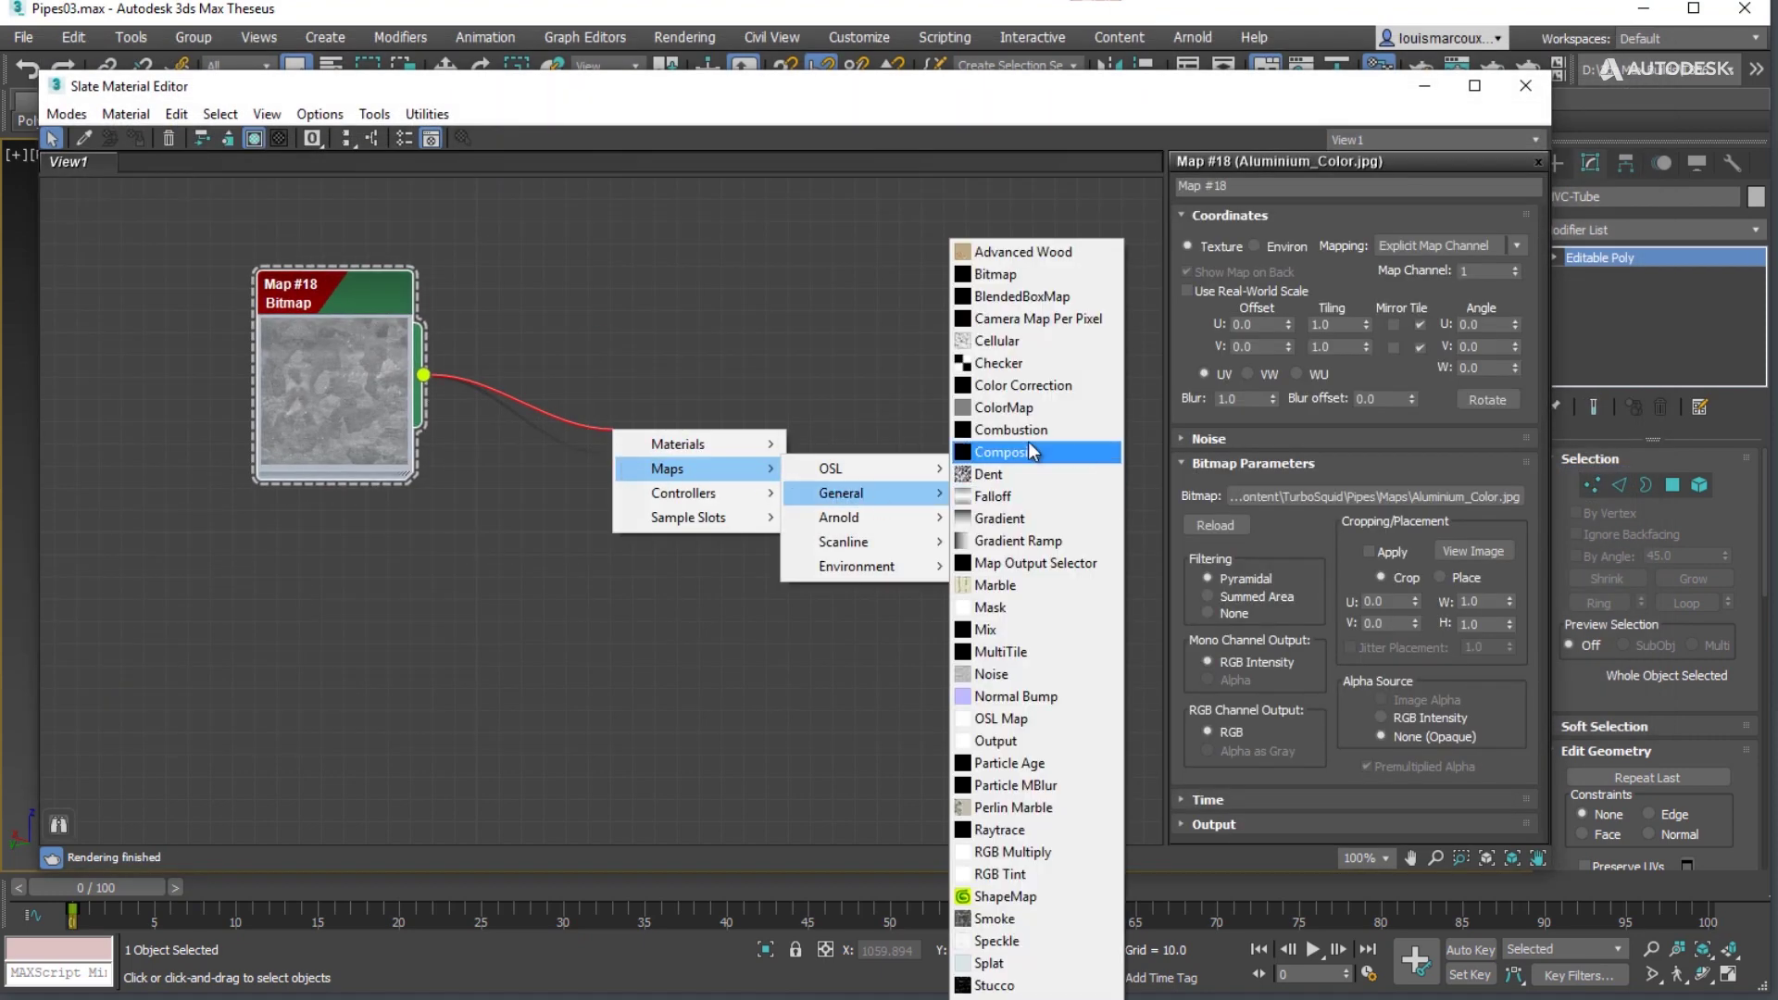
pyautogui.click(1023, 385)
pyautogui.doubleClick(543, 435)
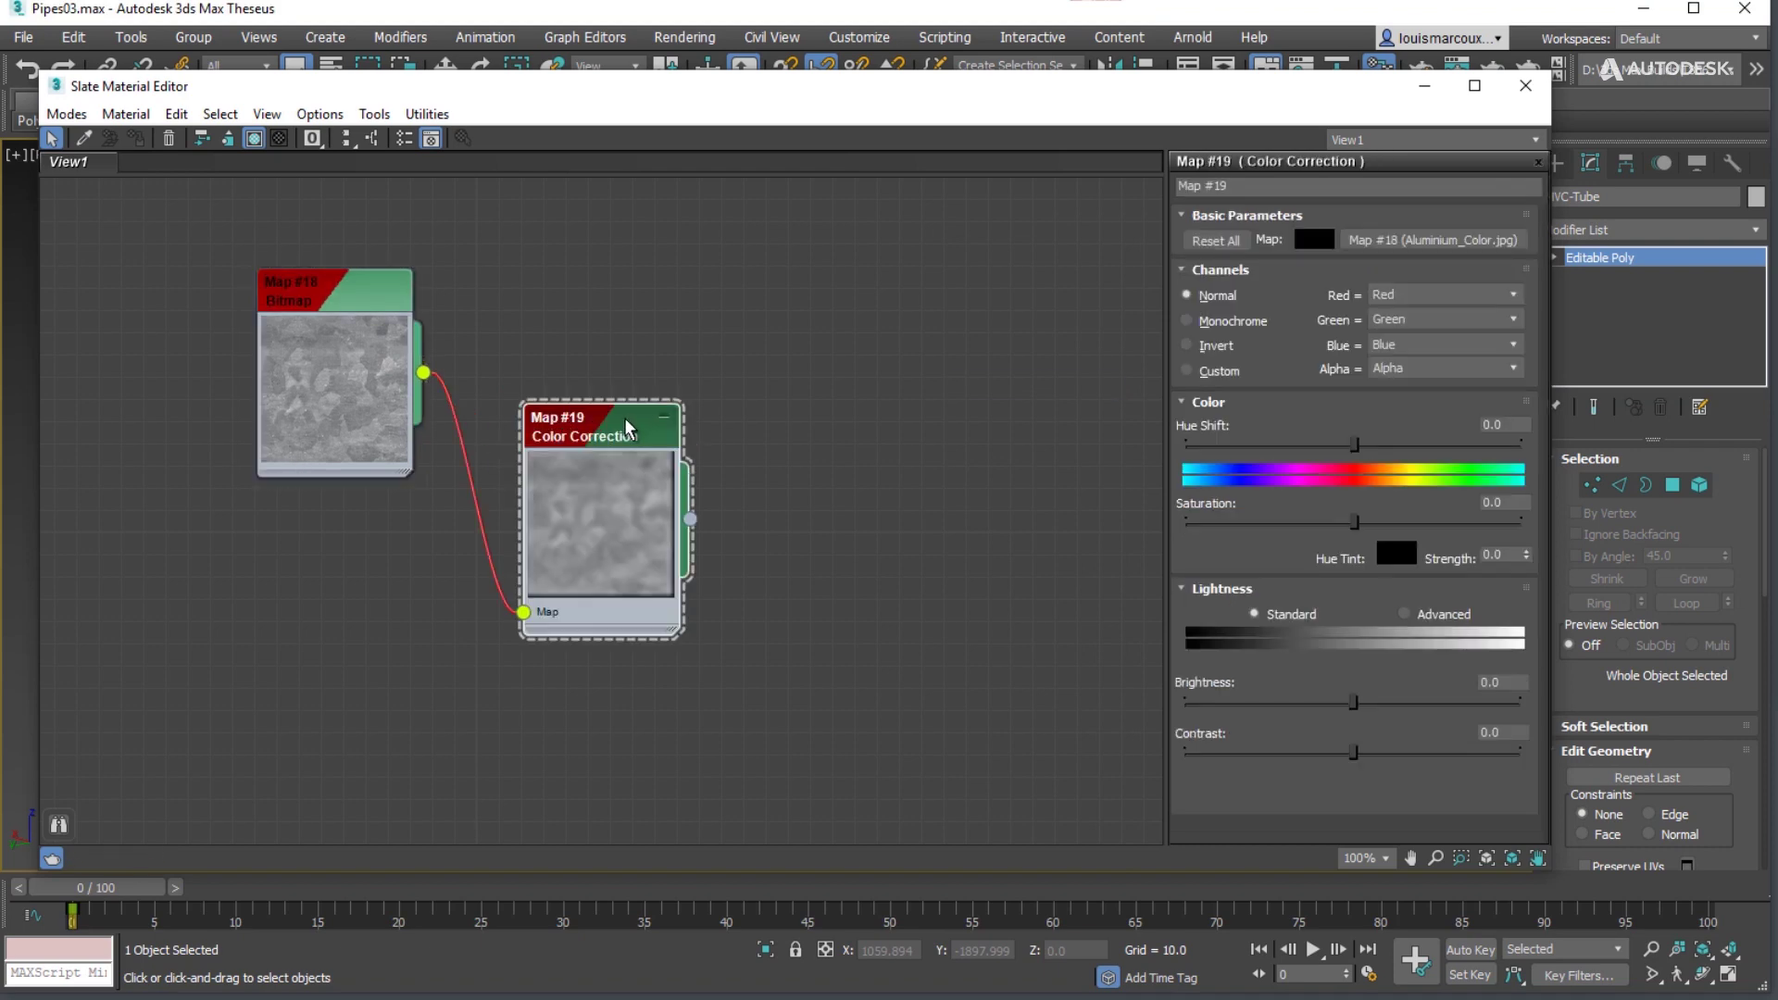
pyautogui.moveTo(627, 425); pyautogui.dragTo(759, 309)
pyautogui.click(1188, 345)
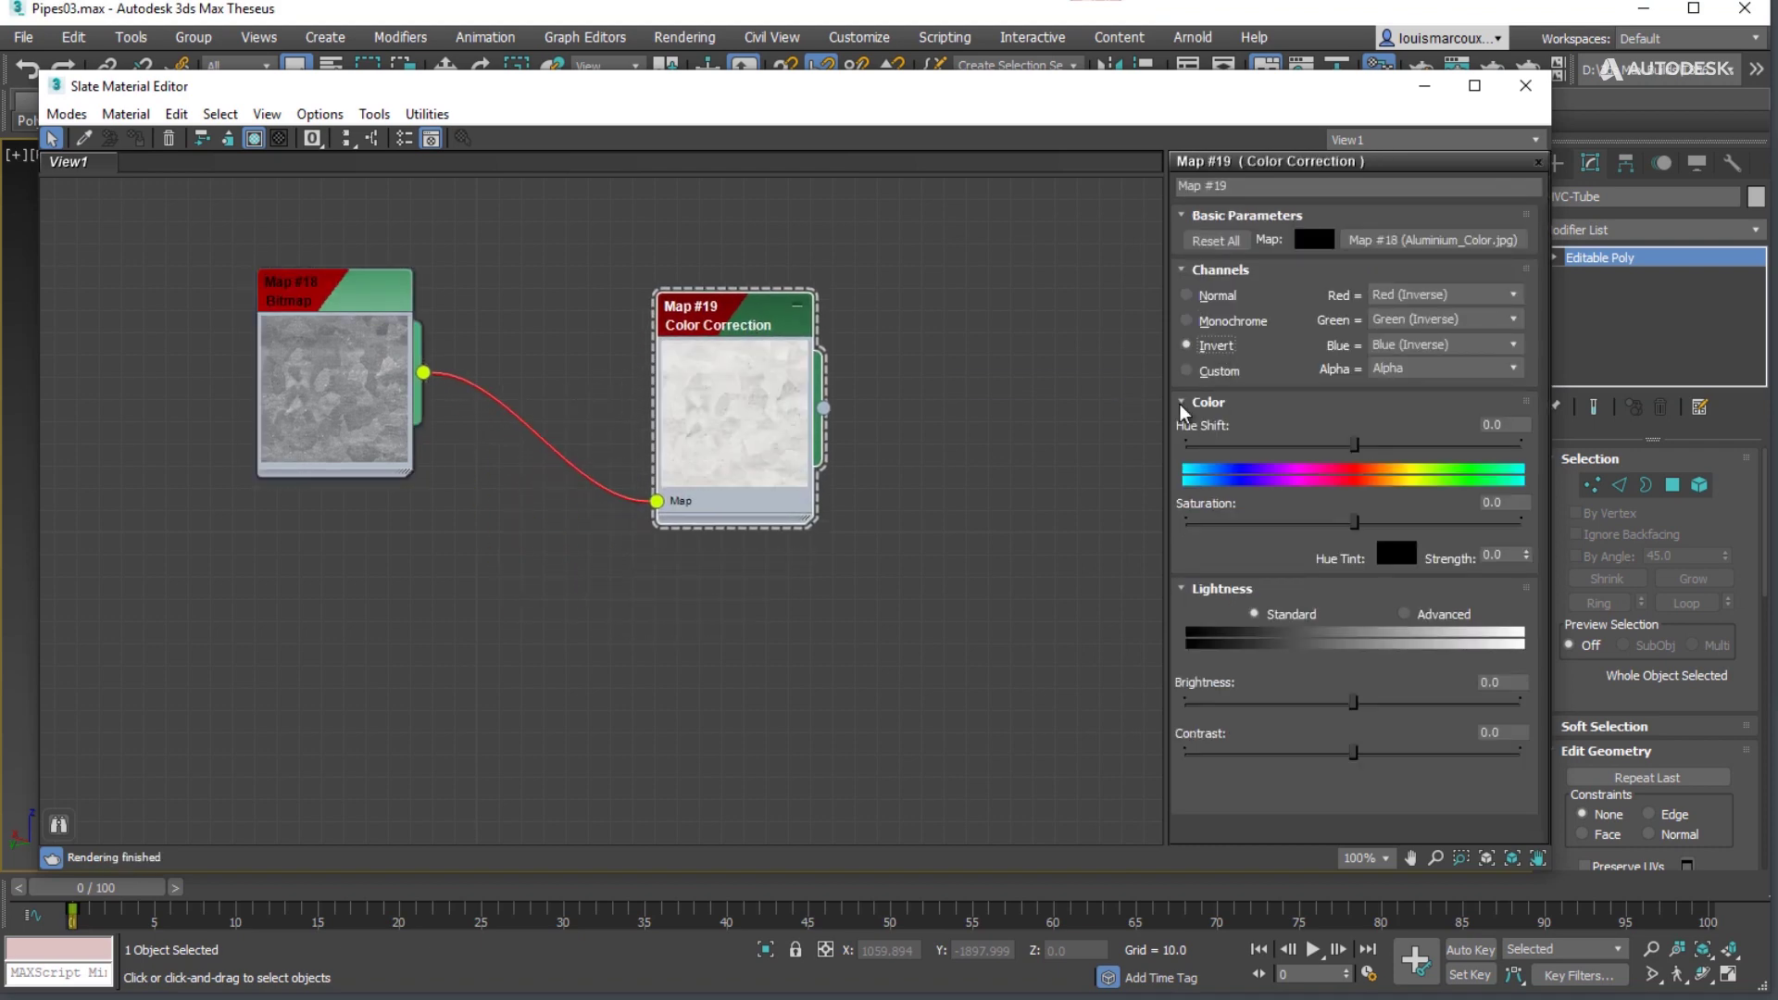
pyautogui.moveTo(1355, 750); pyautogui.dragTo(1522, 752)
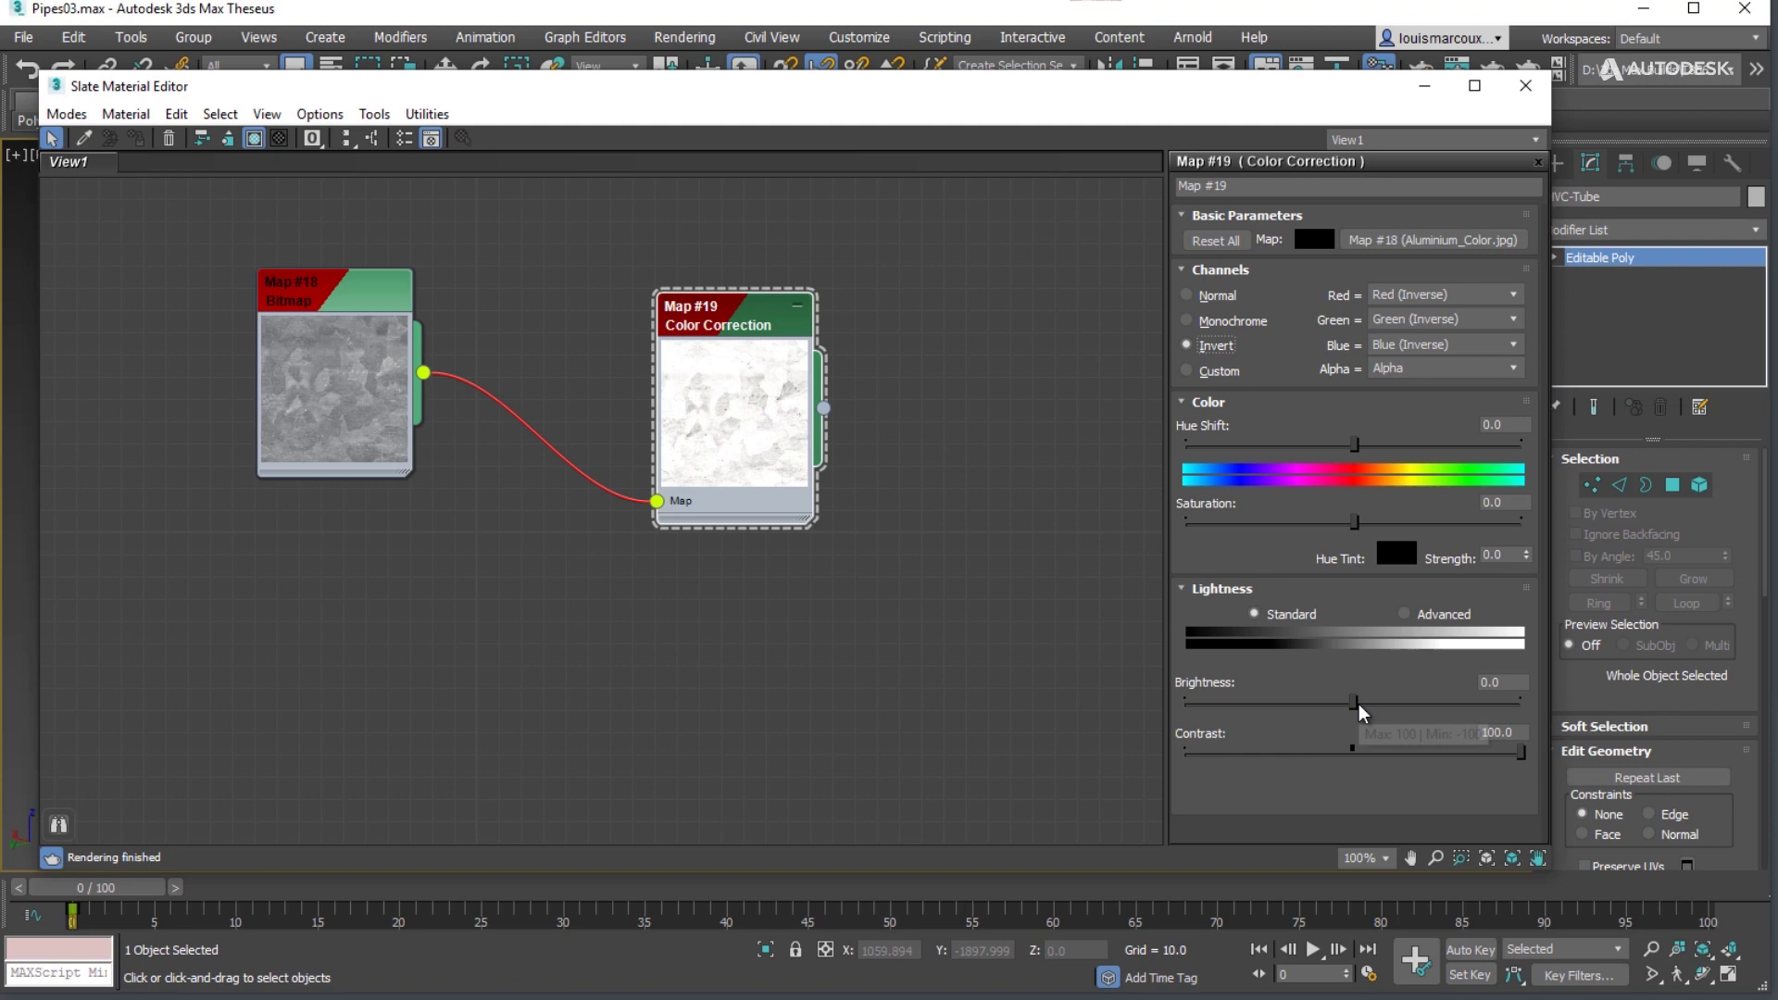
pyautogui.moveTo(1354, 700); pyautogui.dragTo(1196, 746)
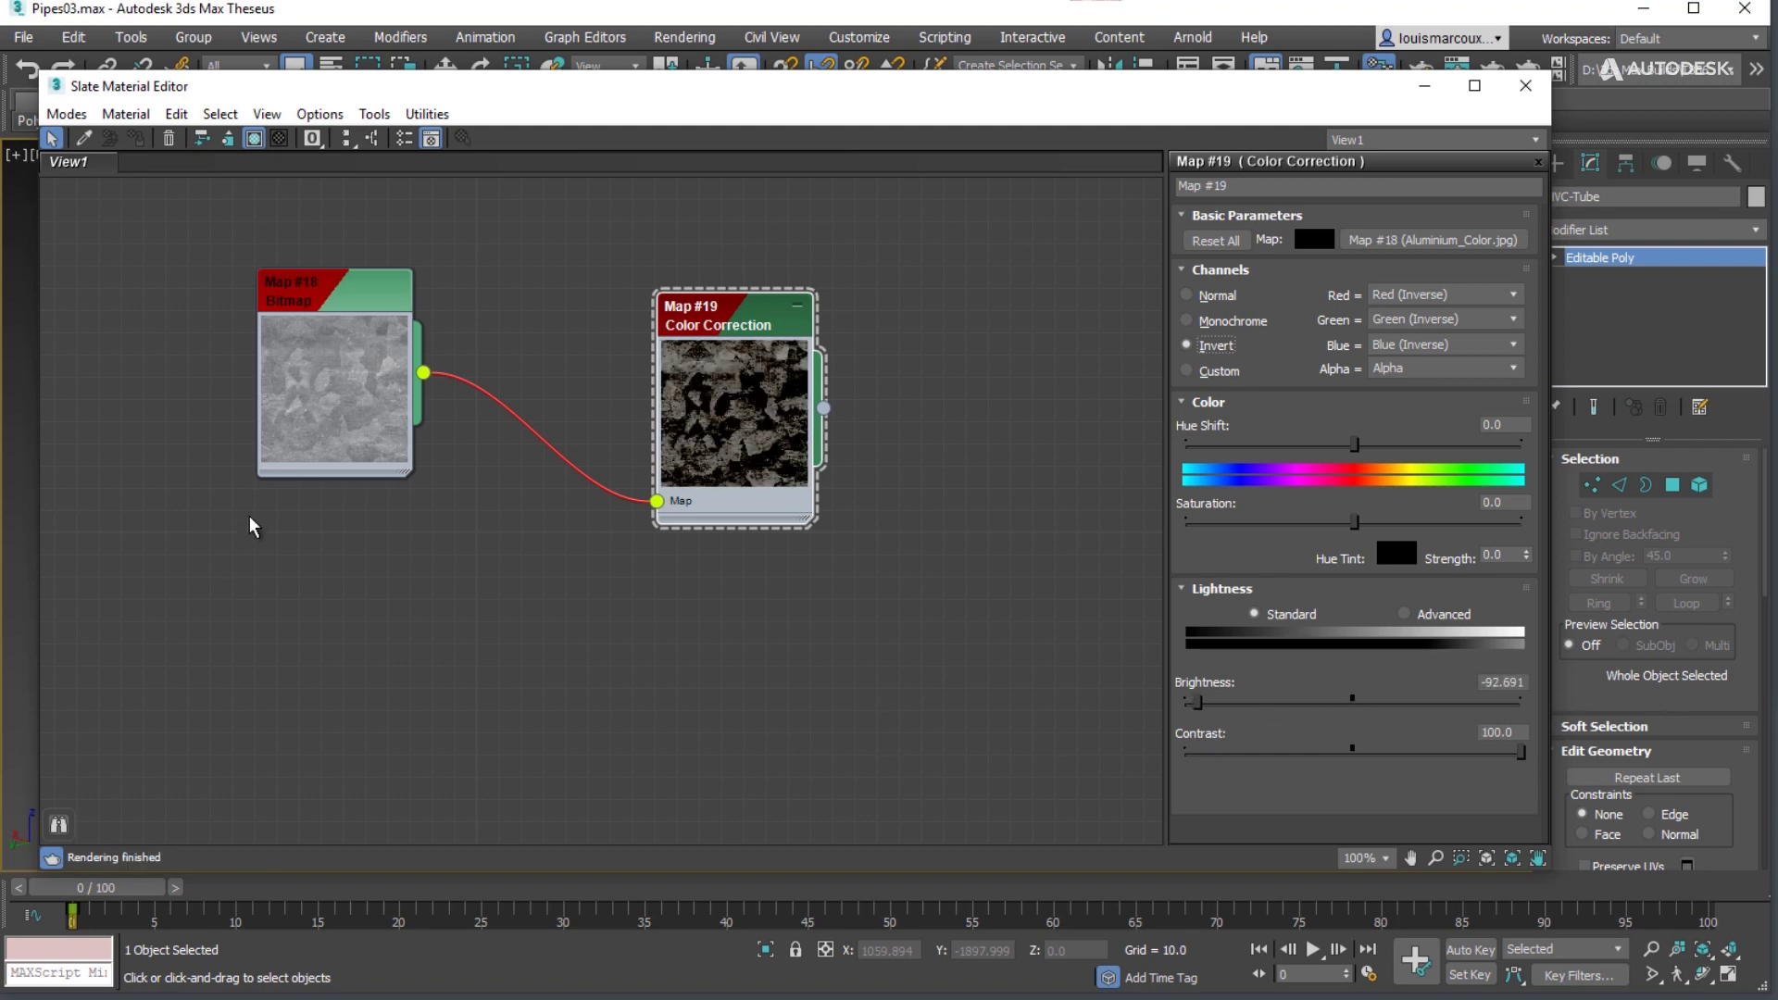
# Step: Add a second Color Correction, Map #20, with contrast 100 and brightness 39.535
pyautogui.moveTo(423, 372); pyautogui.dragTo(662, 637)
pyautogui.moveTo(722, 672)
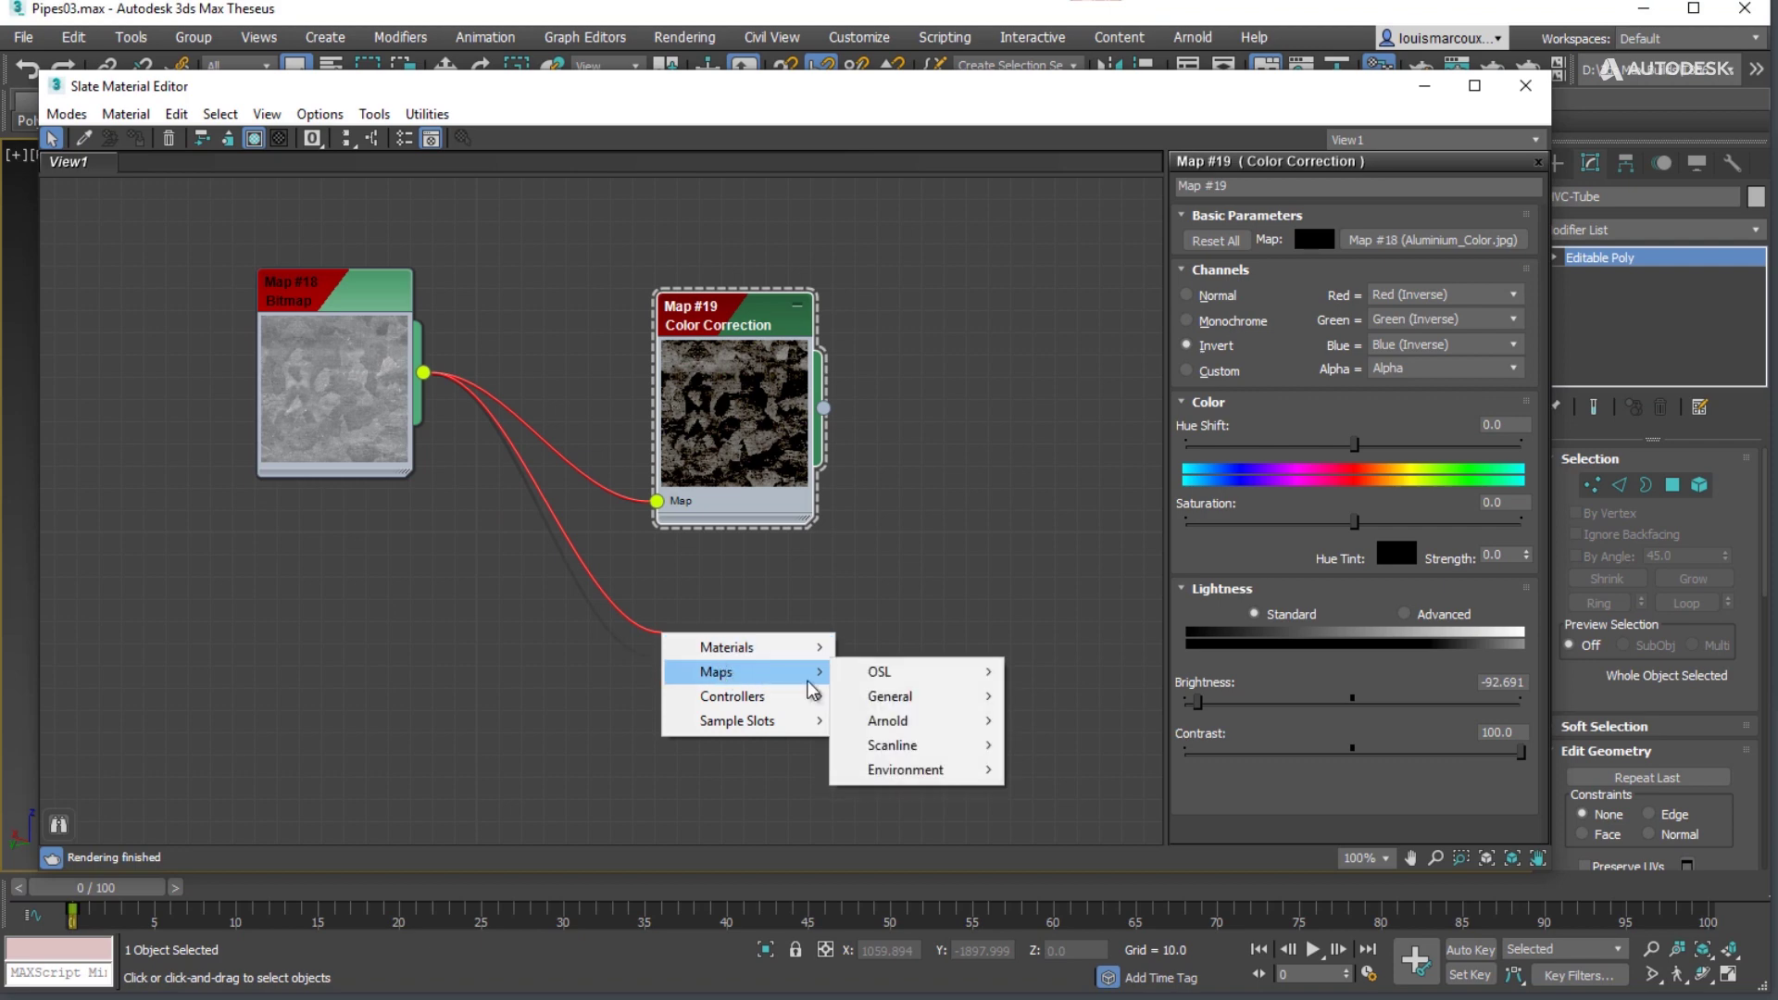
pyautogui.moveTo(910, 709)
pyautogui.click(1071, 386)
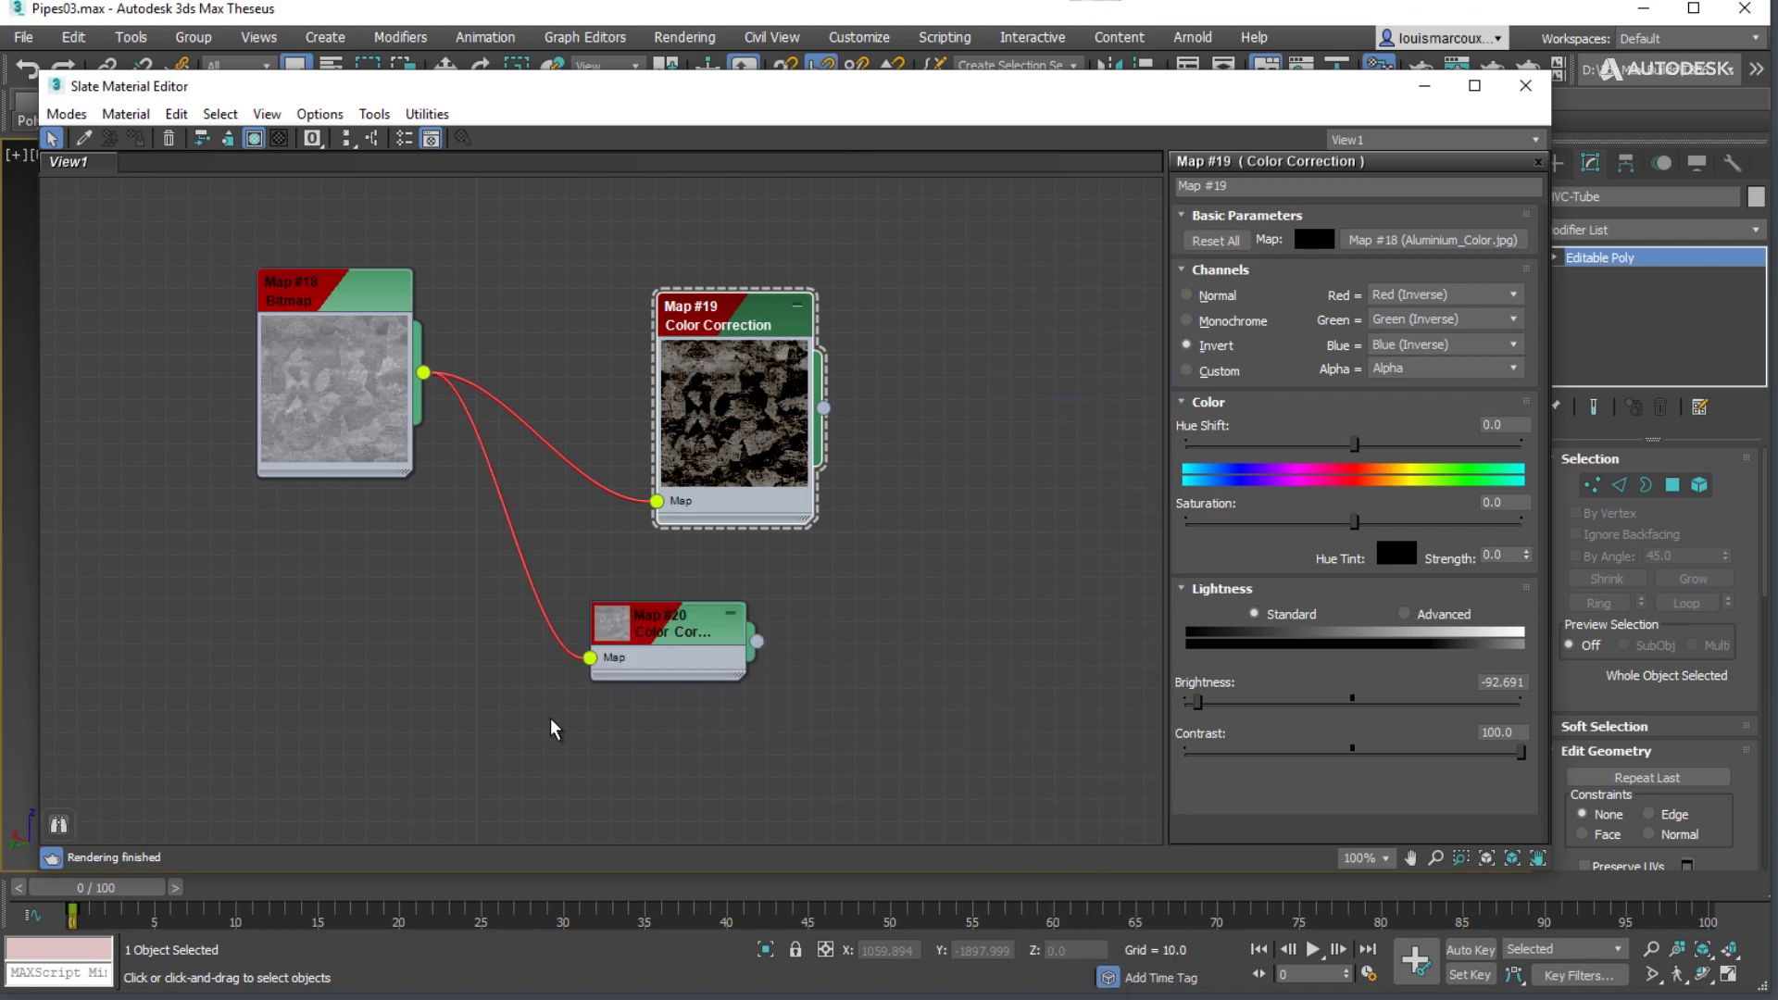
pyautogui.doubleClick(611, 632)
pyautogui.moveTo(611, 632); pyautogui.dragTo(676, 589)
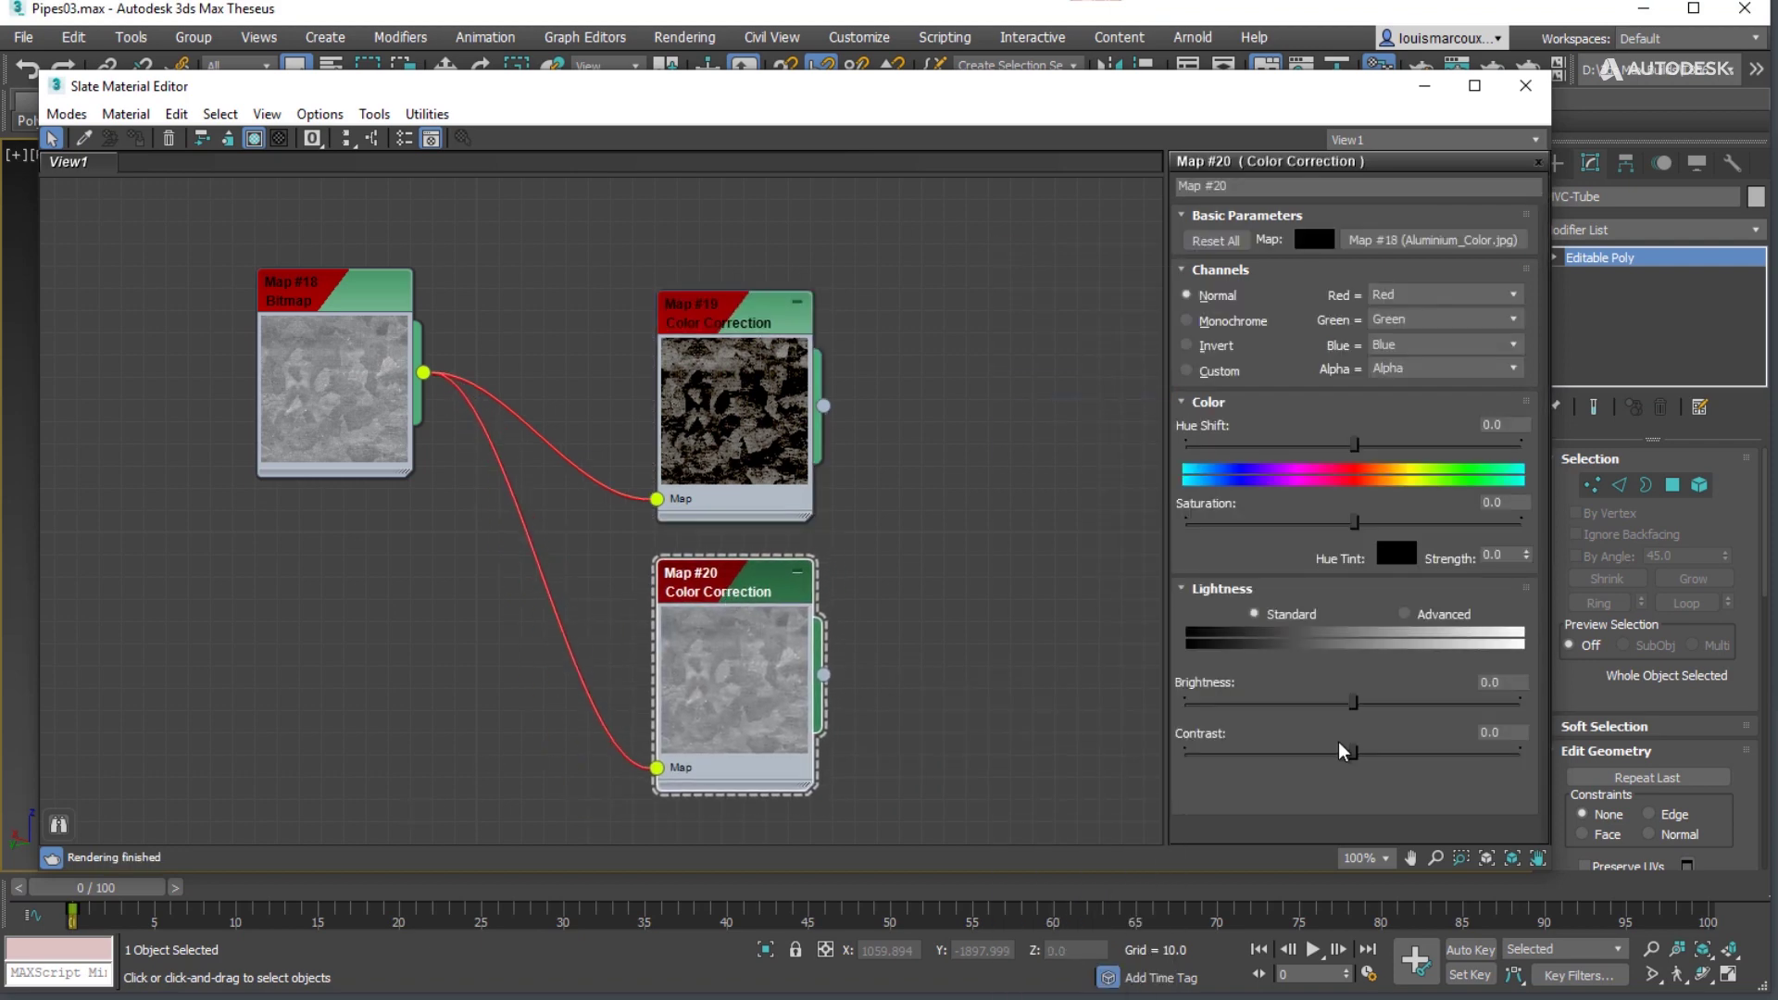
pyautogui.moveTo(1355, 752); pyautogui.dragTo(1520, 751)
pyautogui.moveTo(1354, 701); pyautogui.dragTo(1418, 701)
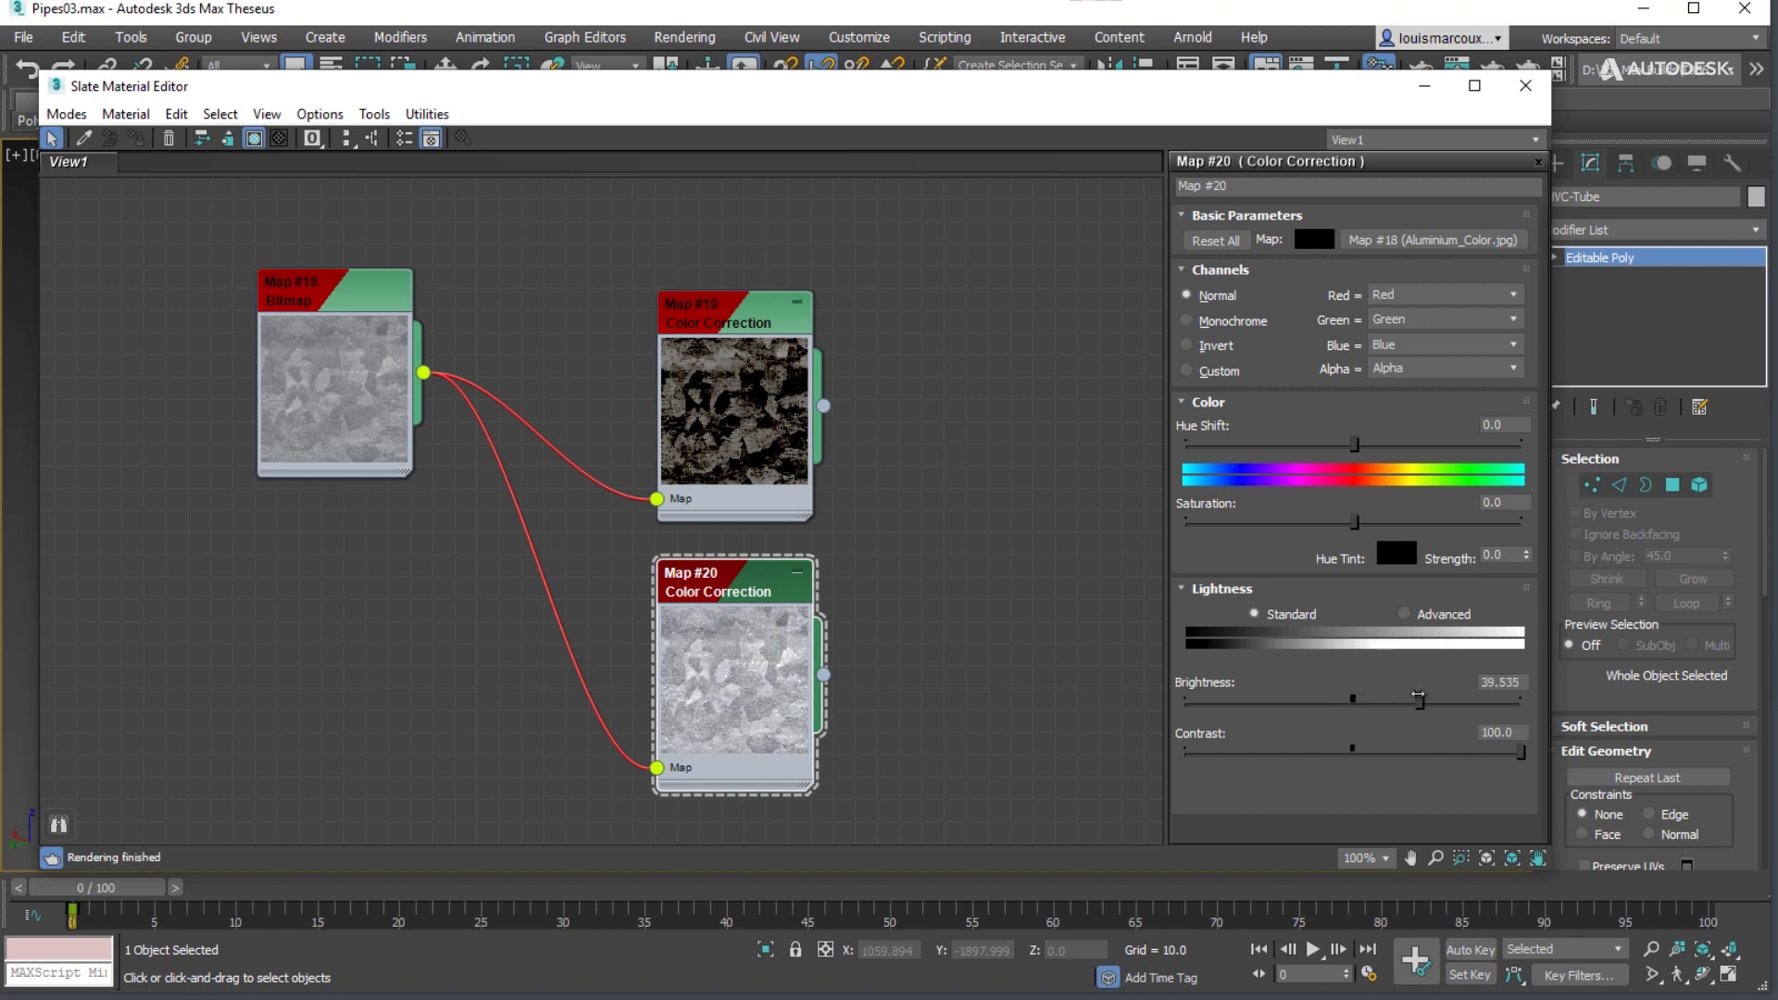
# Step: Add a BlendedBoxMap node and wire it into both Map #19 and Map #20
pyautogui.rightClick(510, 306)
pyautogui.moveTo(565, 340)
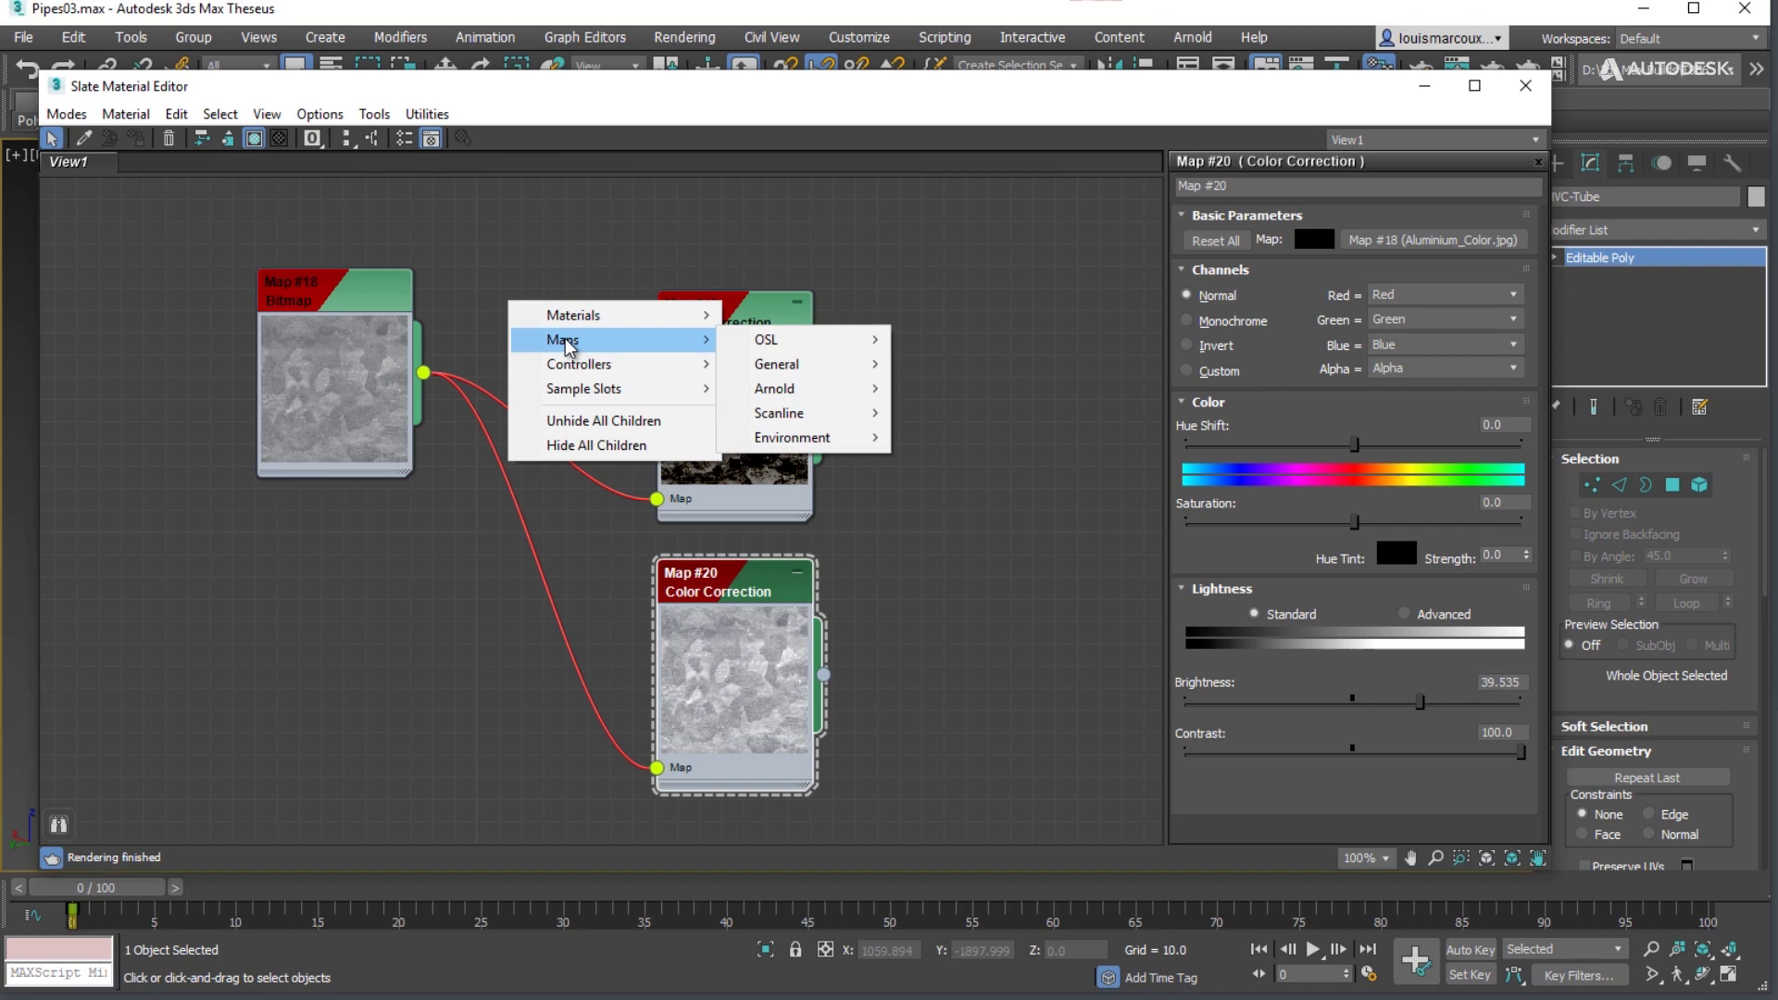
pyautogui.moveTo(786, 363)
pyautogui.click(958, 296)
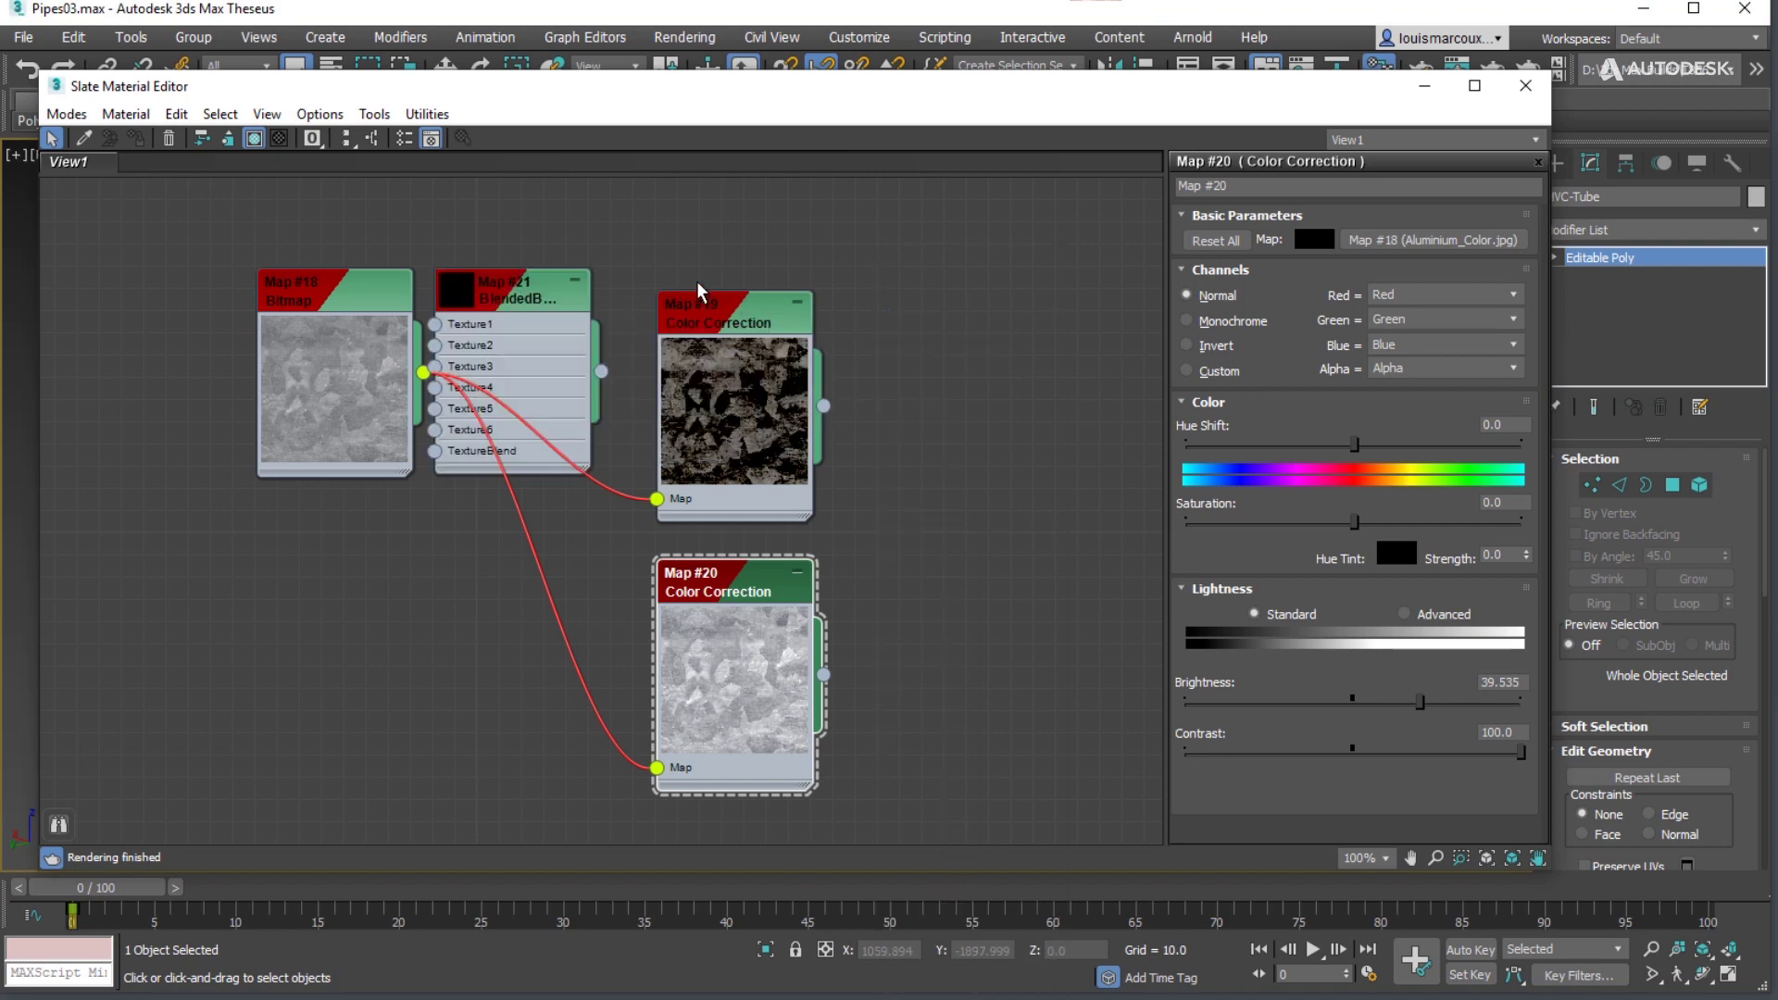
pyautogui.moveTo(707, 298); pyautogui.dragTo(927, 251)
pyautogui.moveTo(732, 594); pyautogui.dragTo(866, 583)
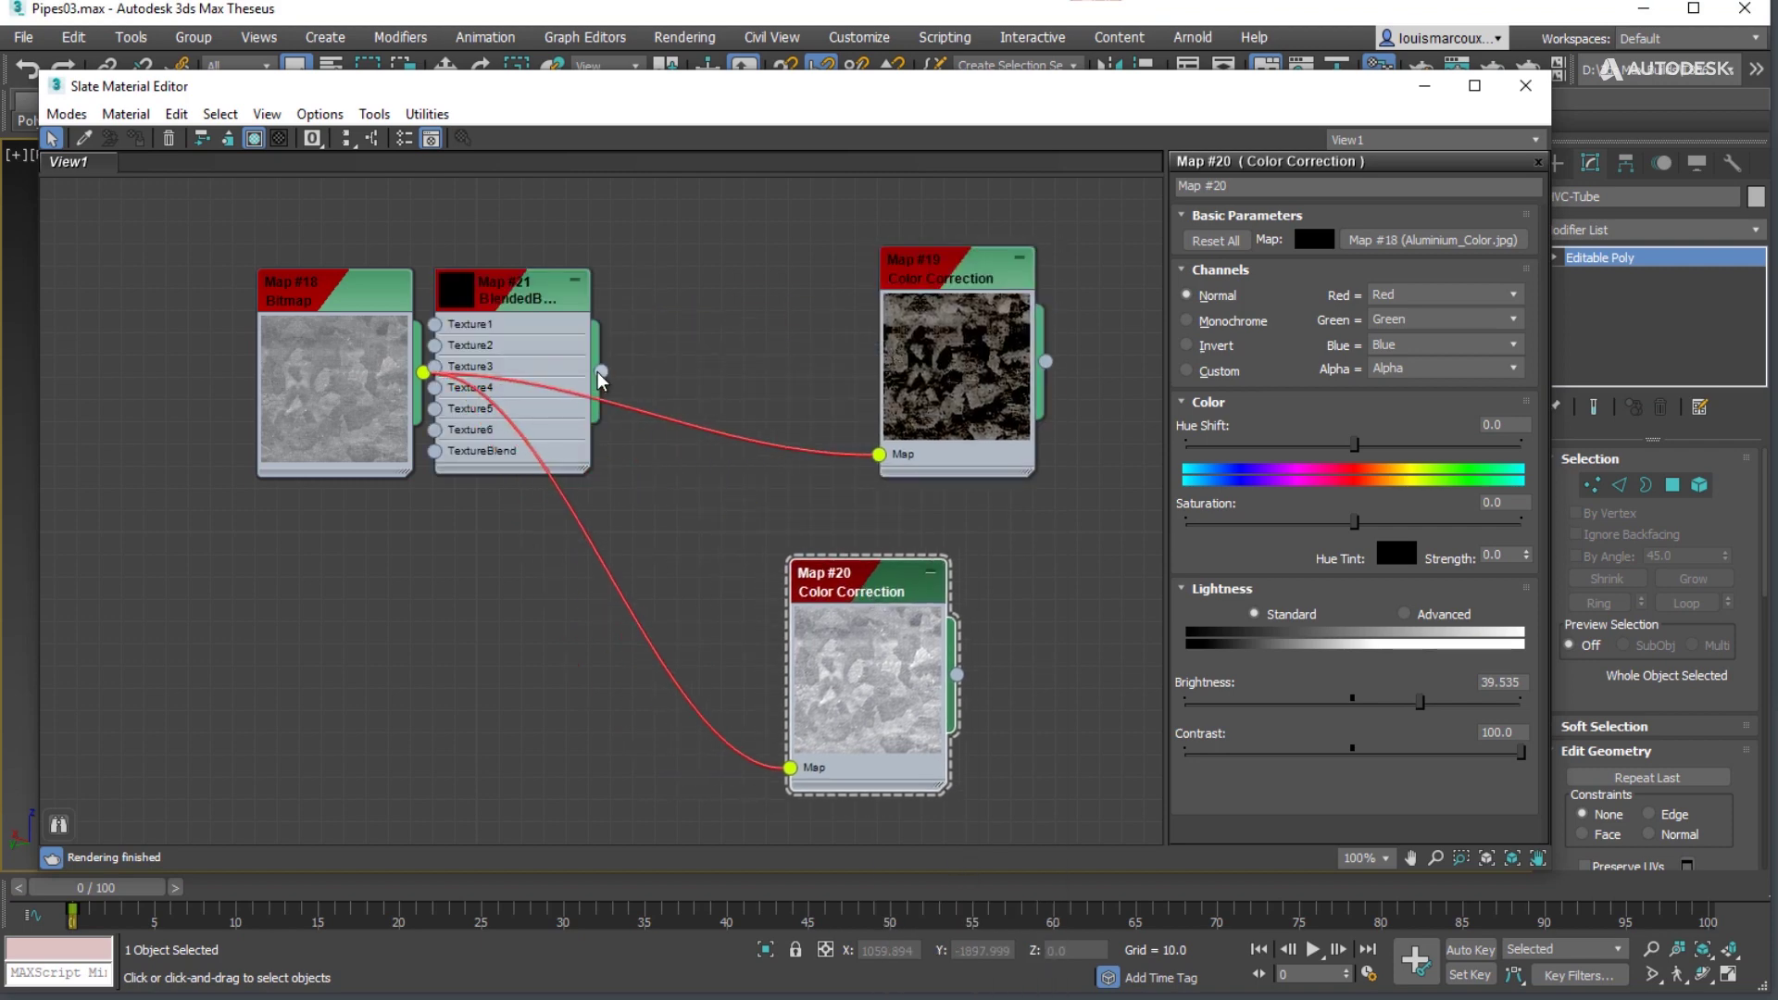
pyautogui.moveTo(601, 372); pyautogui.dragTo(879, 453)
pyautogui.moveTo(602, 375); pyautogui.dragTo(789, 766)
pyautogui.moveTo(541, 314); pyautogui.dragTo(631, 337)
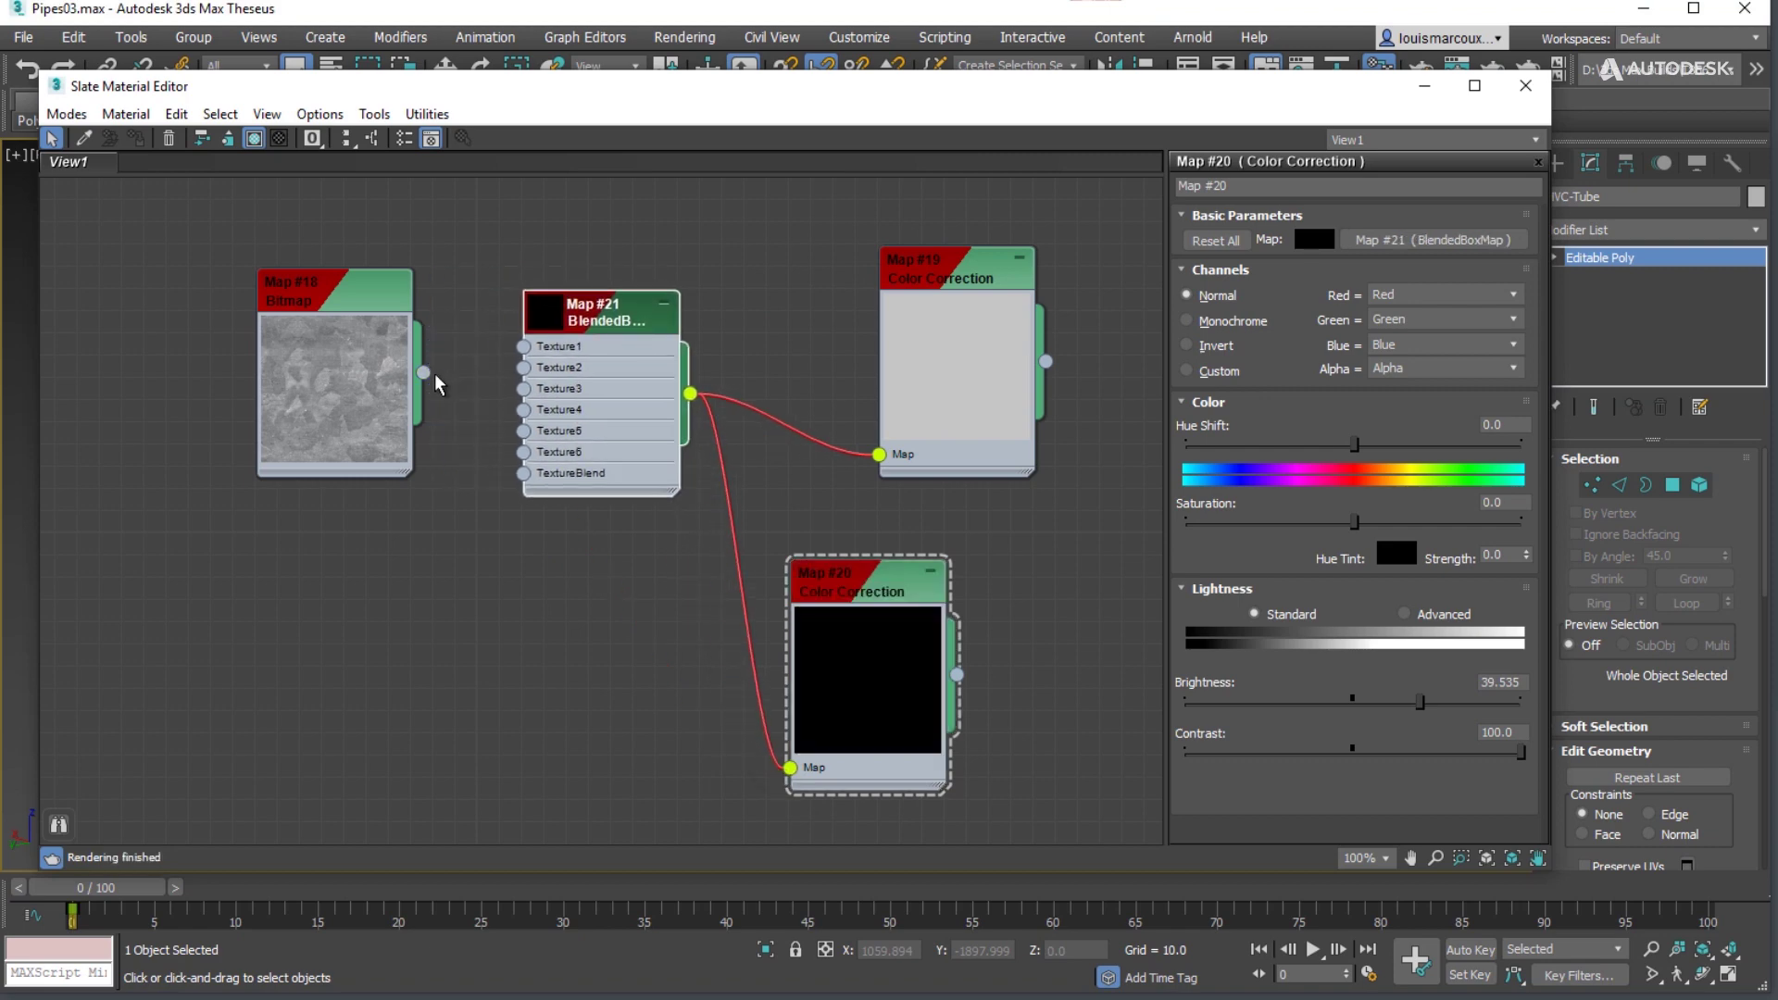
# Step: Set the BlendedBoxMap to 1 projection with Cube projection at uniform size
pyautogui.click(613, 319)
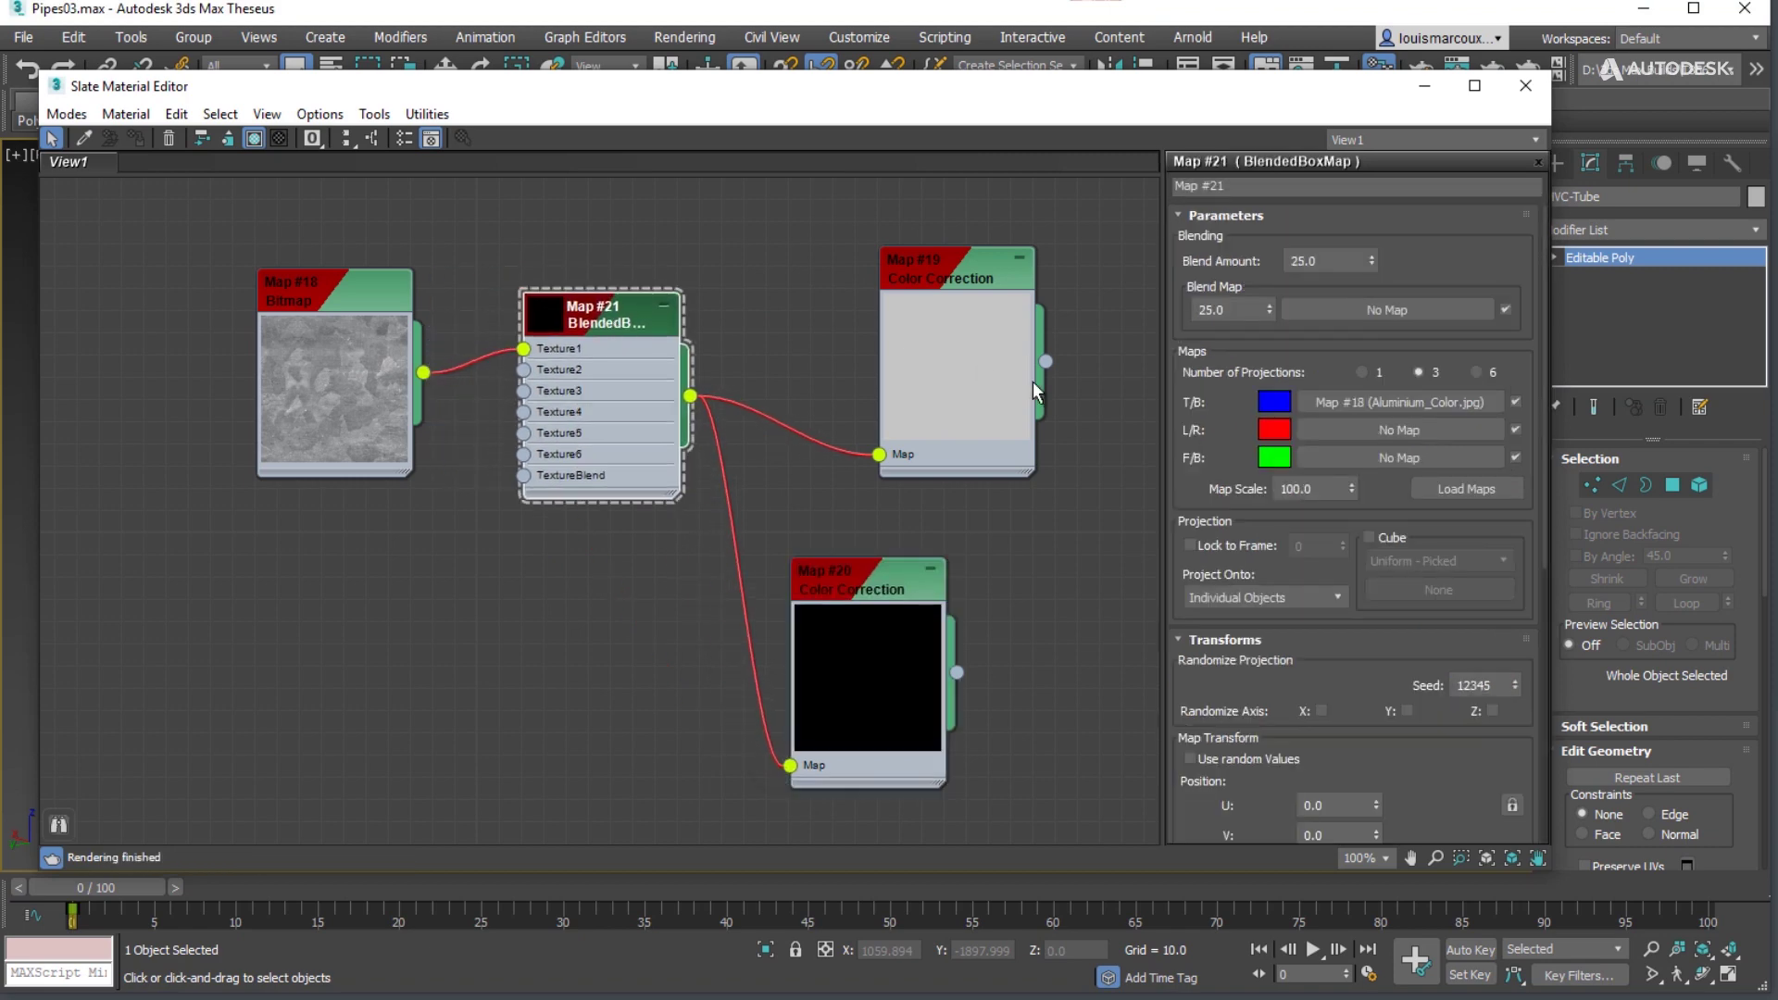
pyautogui.click(1377, 373)
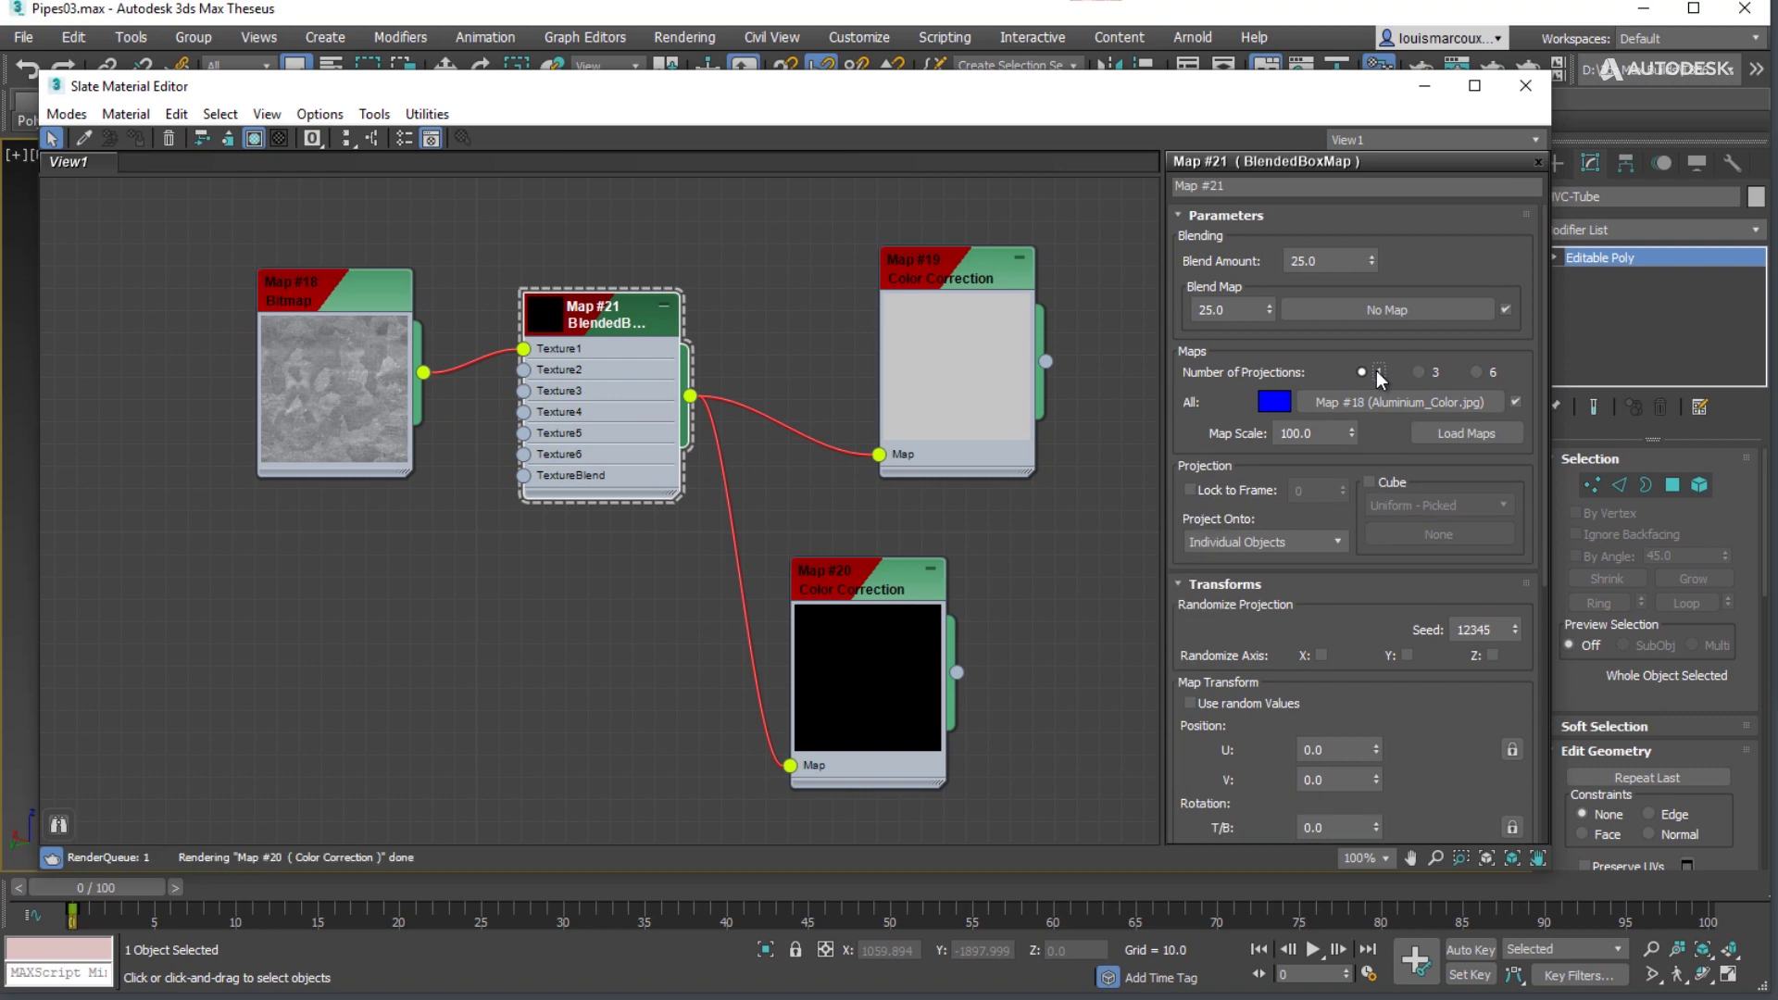
pyautogui.click(1370, 482)
pyautogui.click(1429, 508)
pyautogui.click(1419, 564)
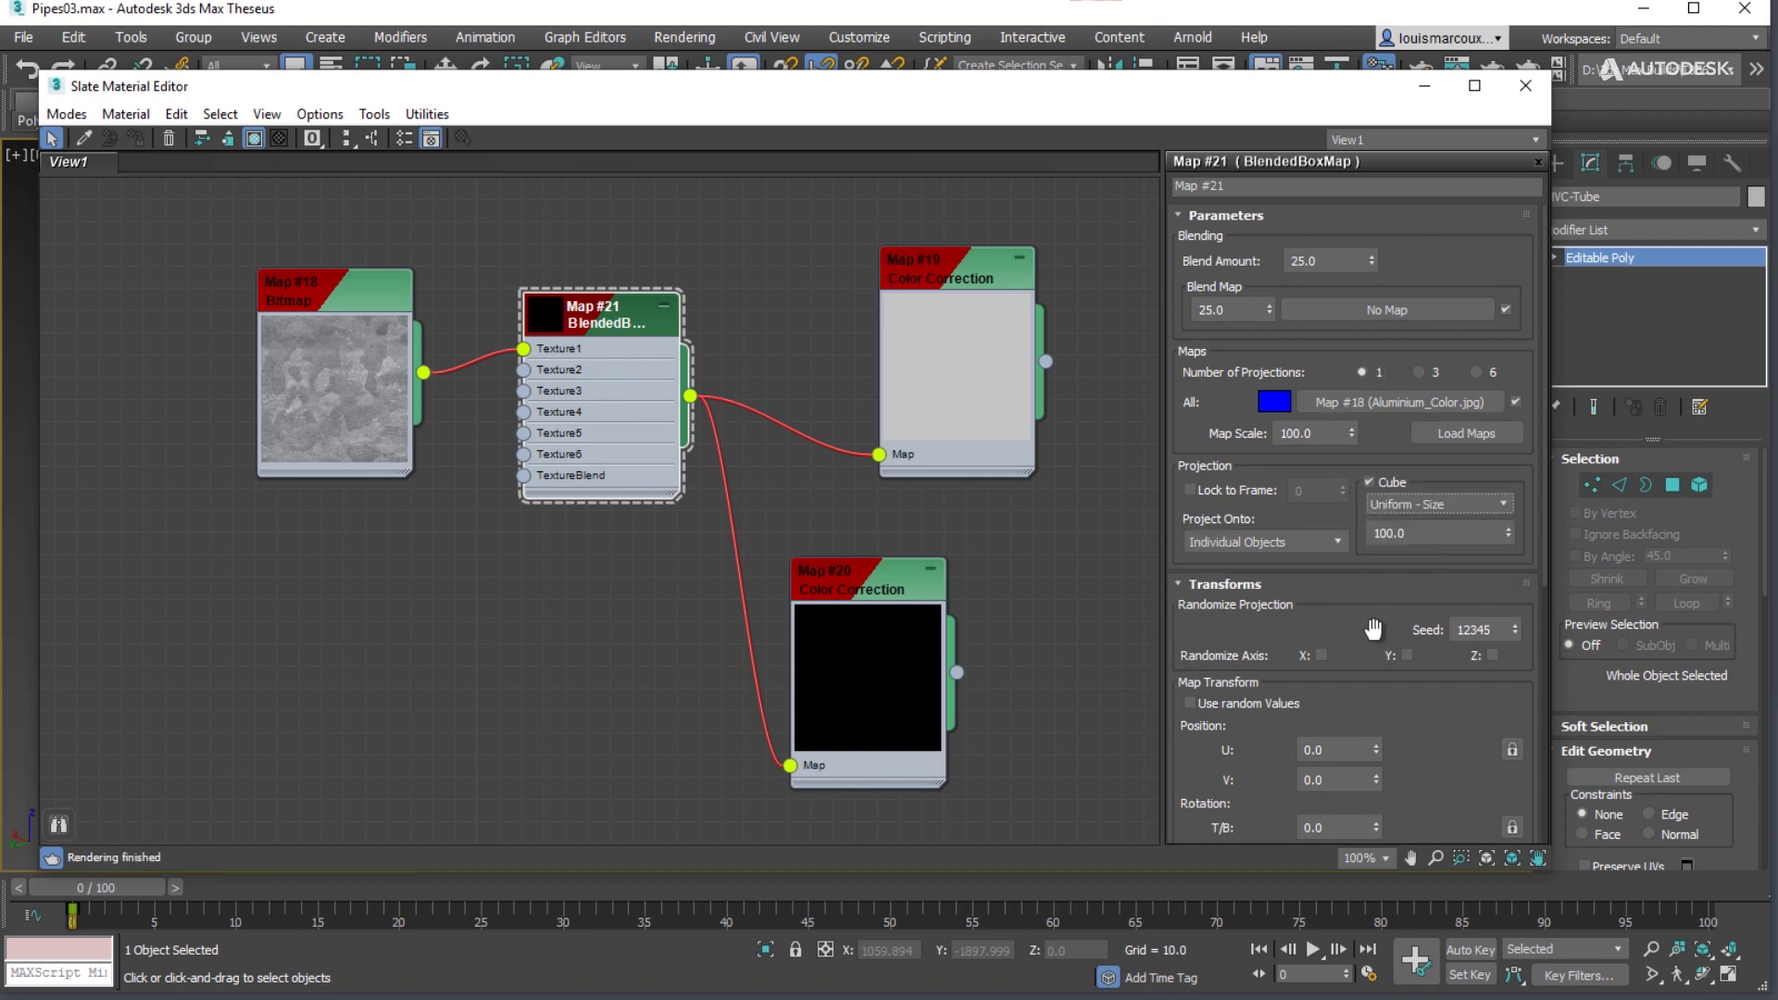
# Step: Shrink the material editor, tidy the node layout and hide the parameter panel
pyautogui.moveTo(879, 594); pyautogui.dragTo(970, 575)
pyautogui.scroll(-2, 222, 453)
pyautogui.moveTo(592, 463); pyautogui.dragTo(407, 445, button='middle')
pyautogui.moveTo(1550, 870); pyautogui.dragTo(1186, 736)
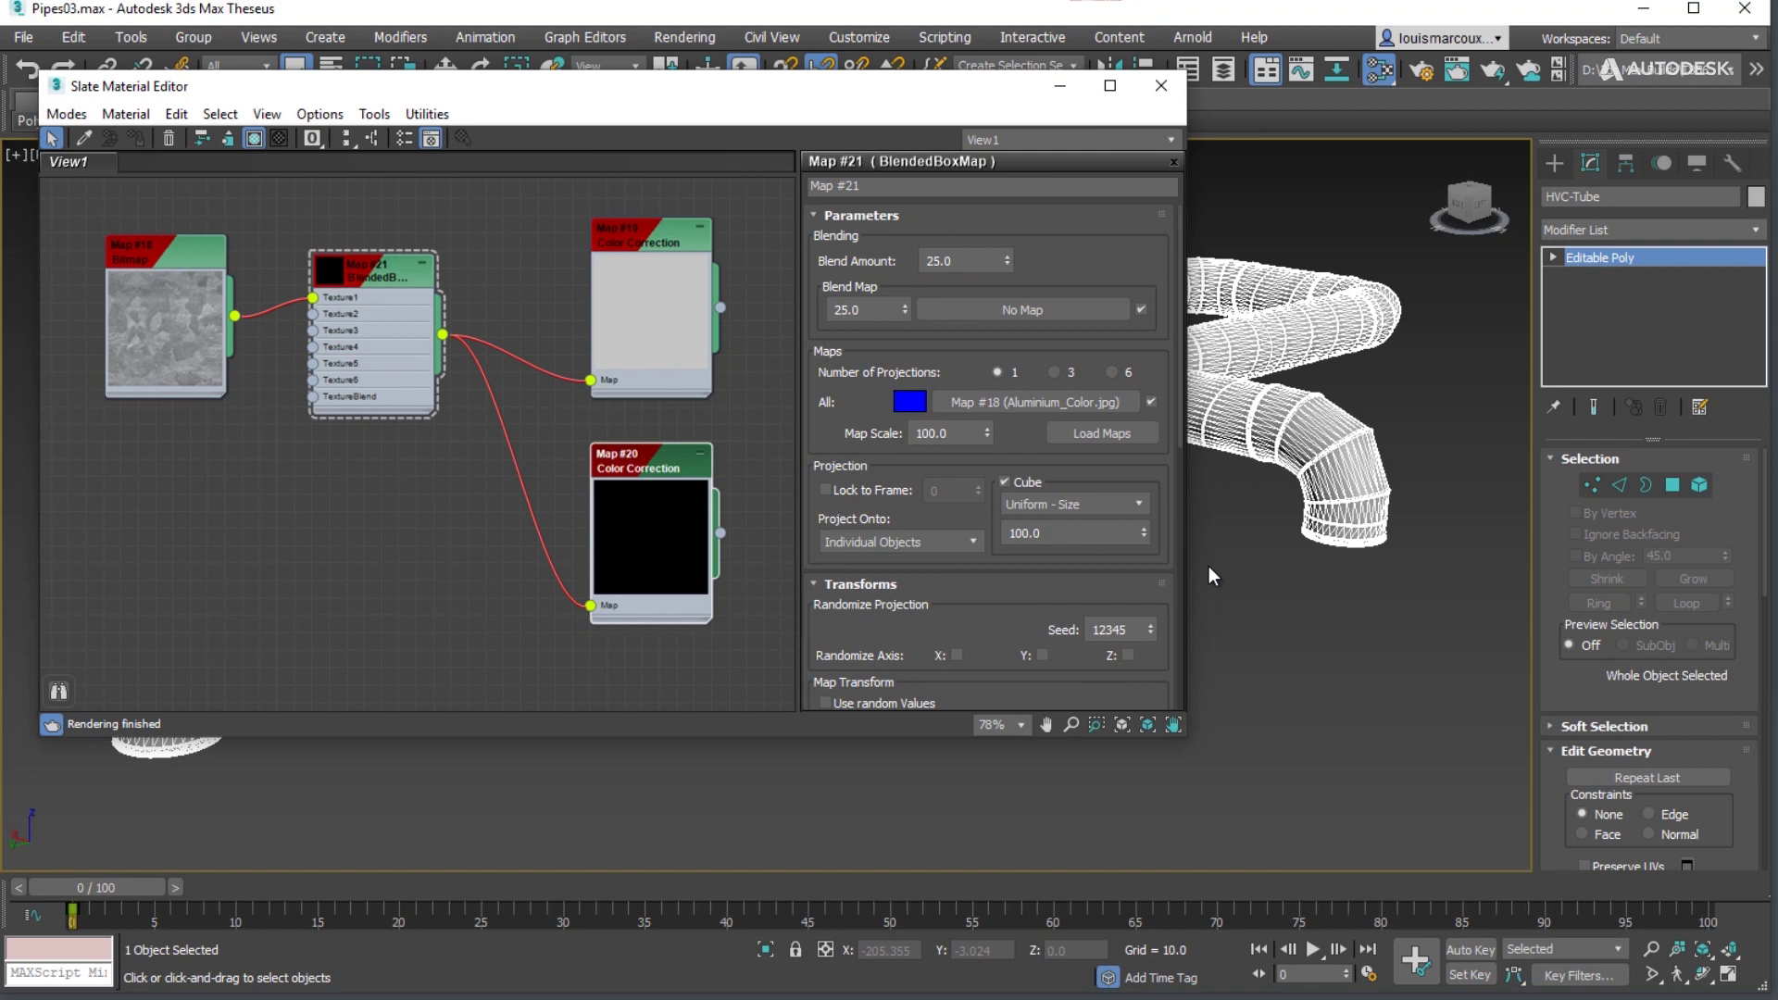
pyautogui.click(1173, 161)
pyautogui.moveTo(648, 85); pyautogui.dragTo(719, 366)
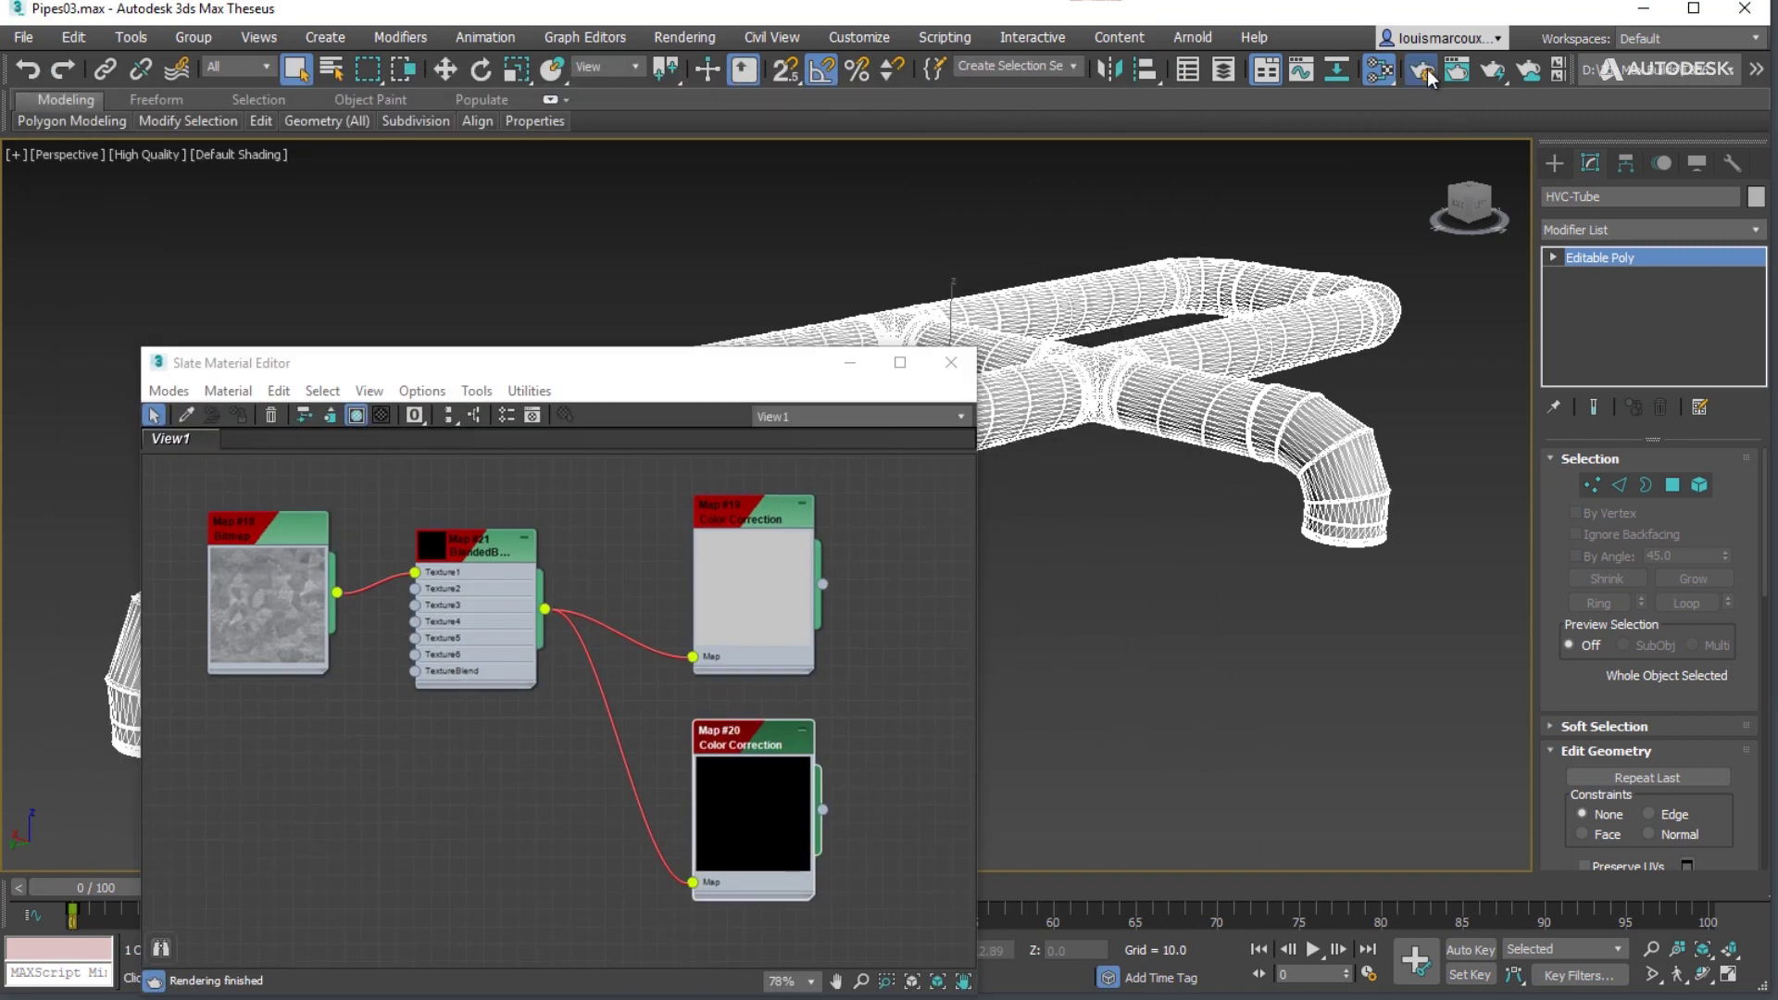
# Step: Switch the renderer to Scanline Renderer in Render Setup
pyautogui.click(1425, 70)
pyautogui.click(848, 293)
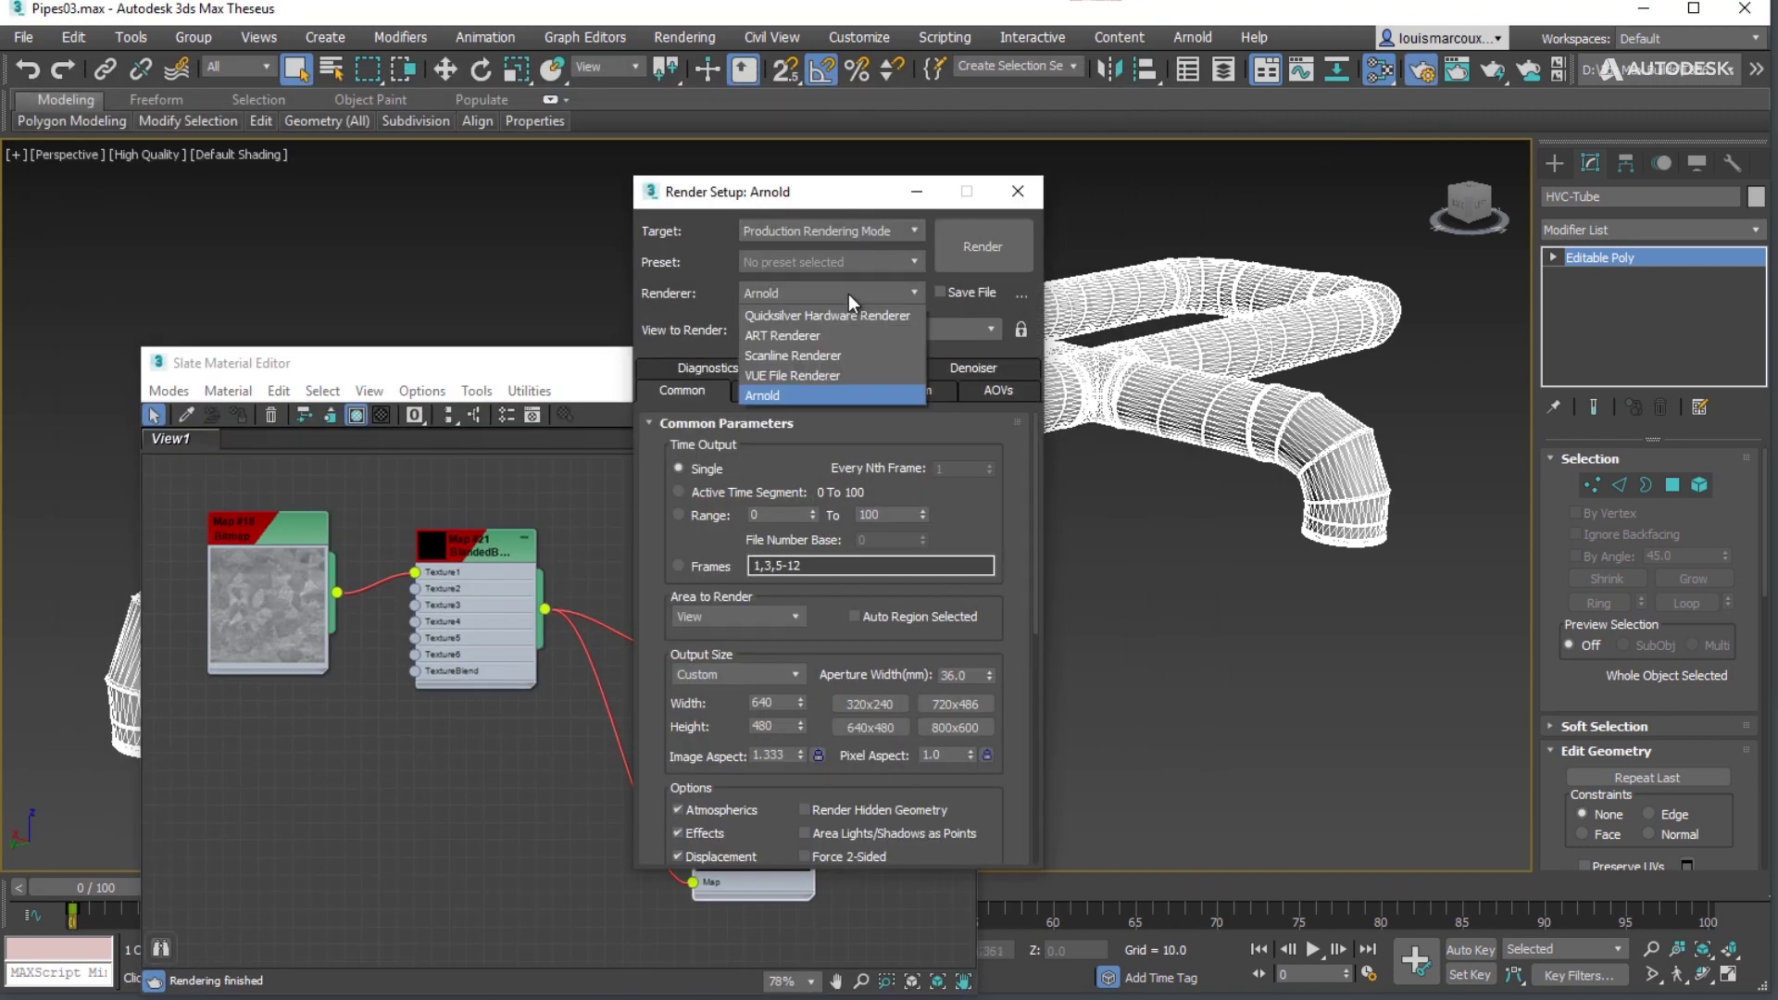
pyautogui.click(800, 354)
pyautogui.click(1005, 195)
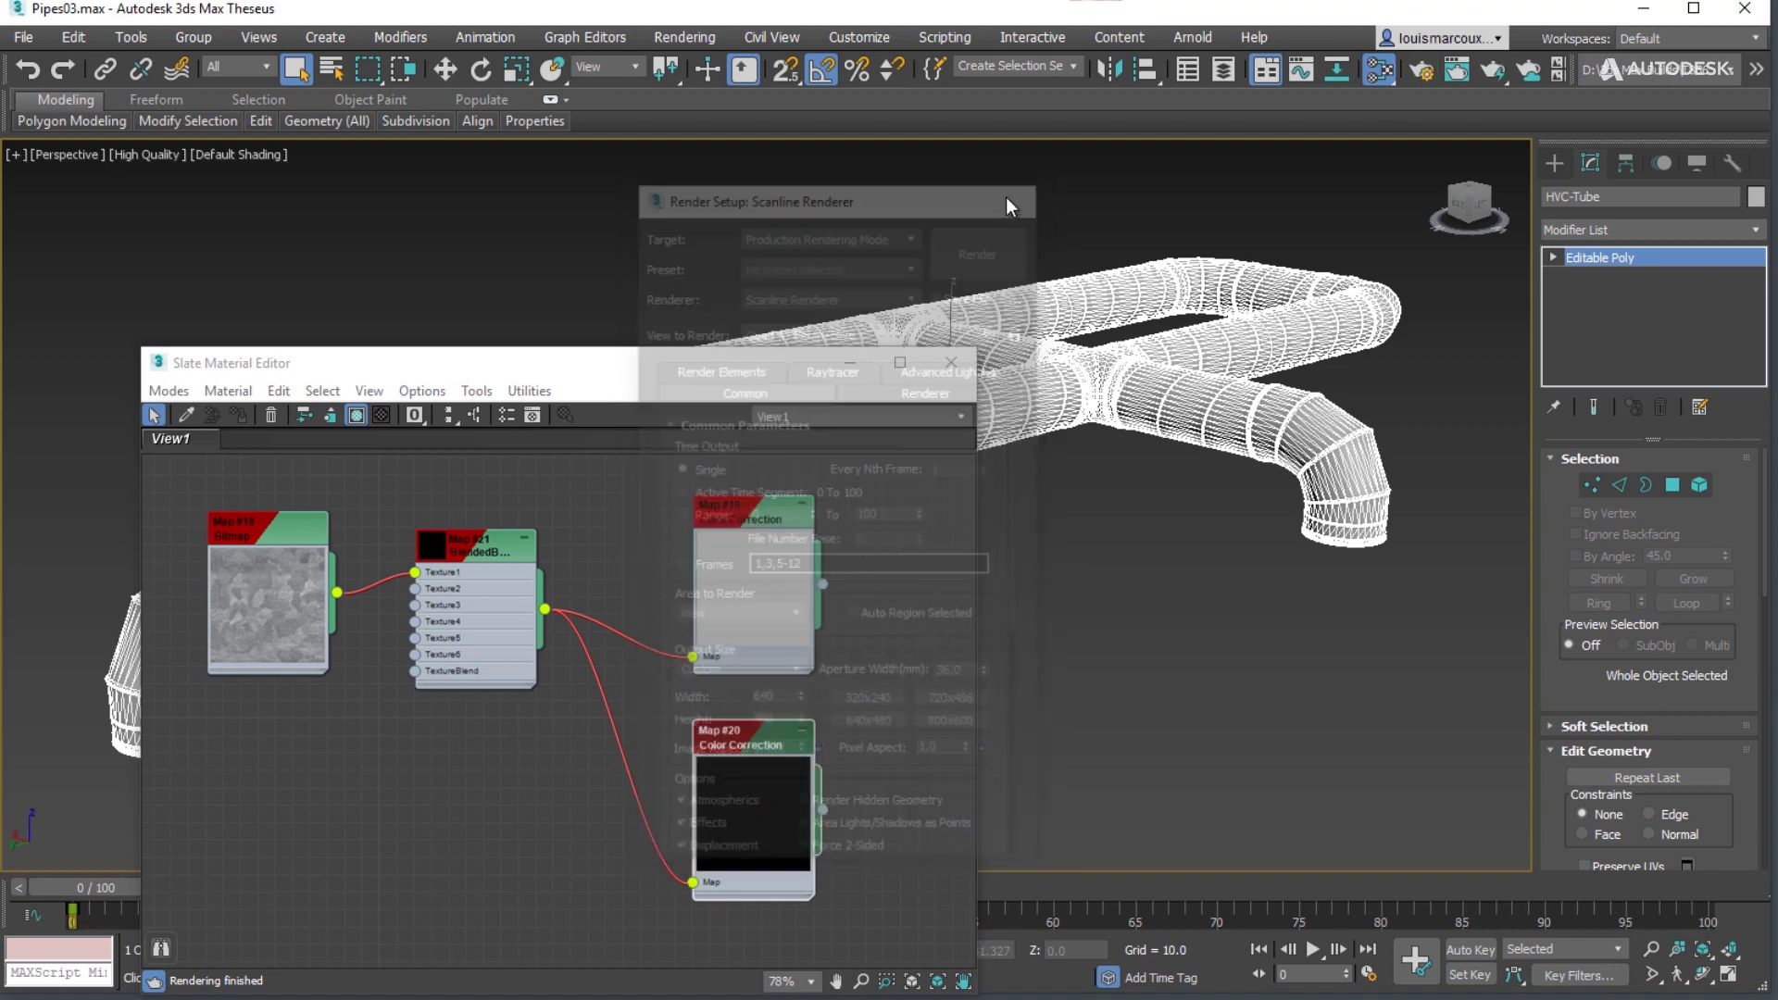
# Step: Add three Override bake maps to HVC-Tube in Bake to Texture
pyautogui.click(687, 37)
pyautogui.click(731, 501)
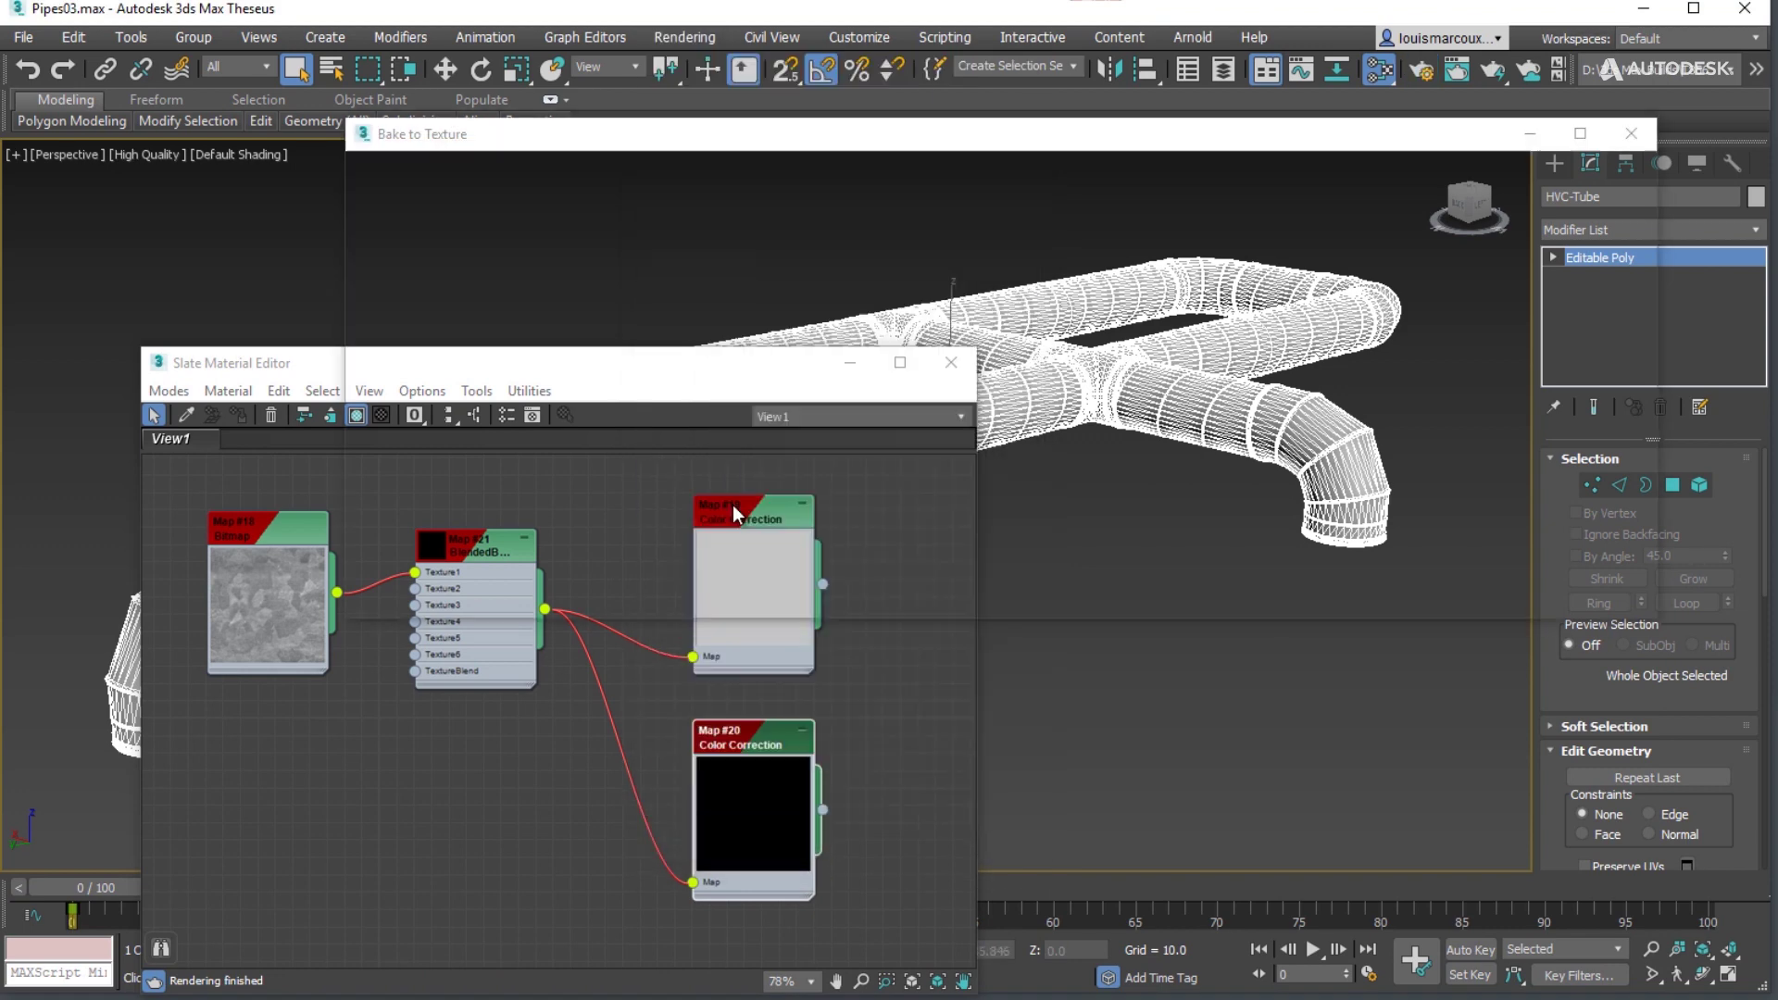
pyautogui.click(474, 190)
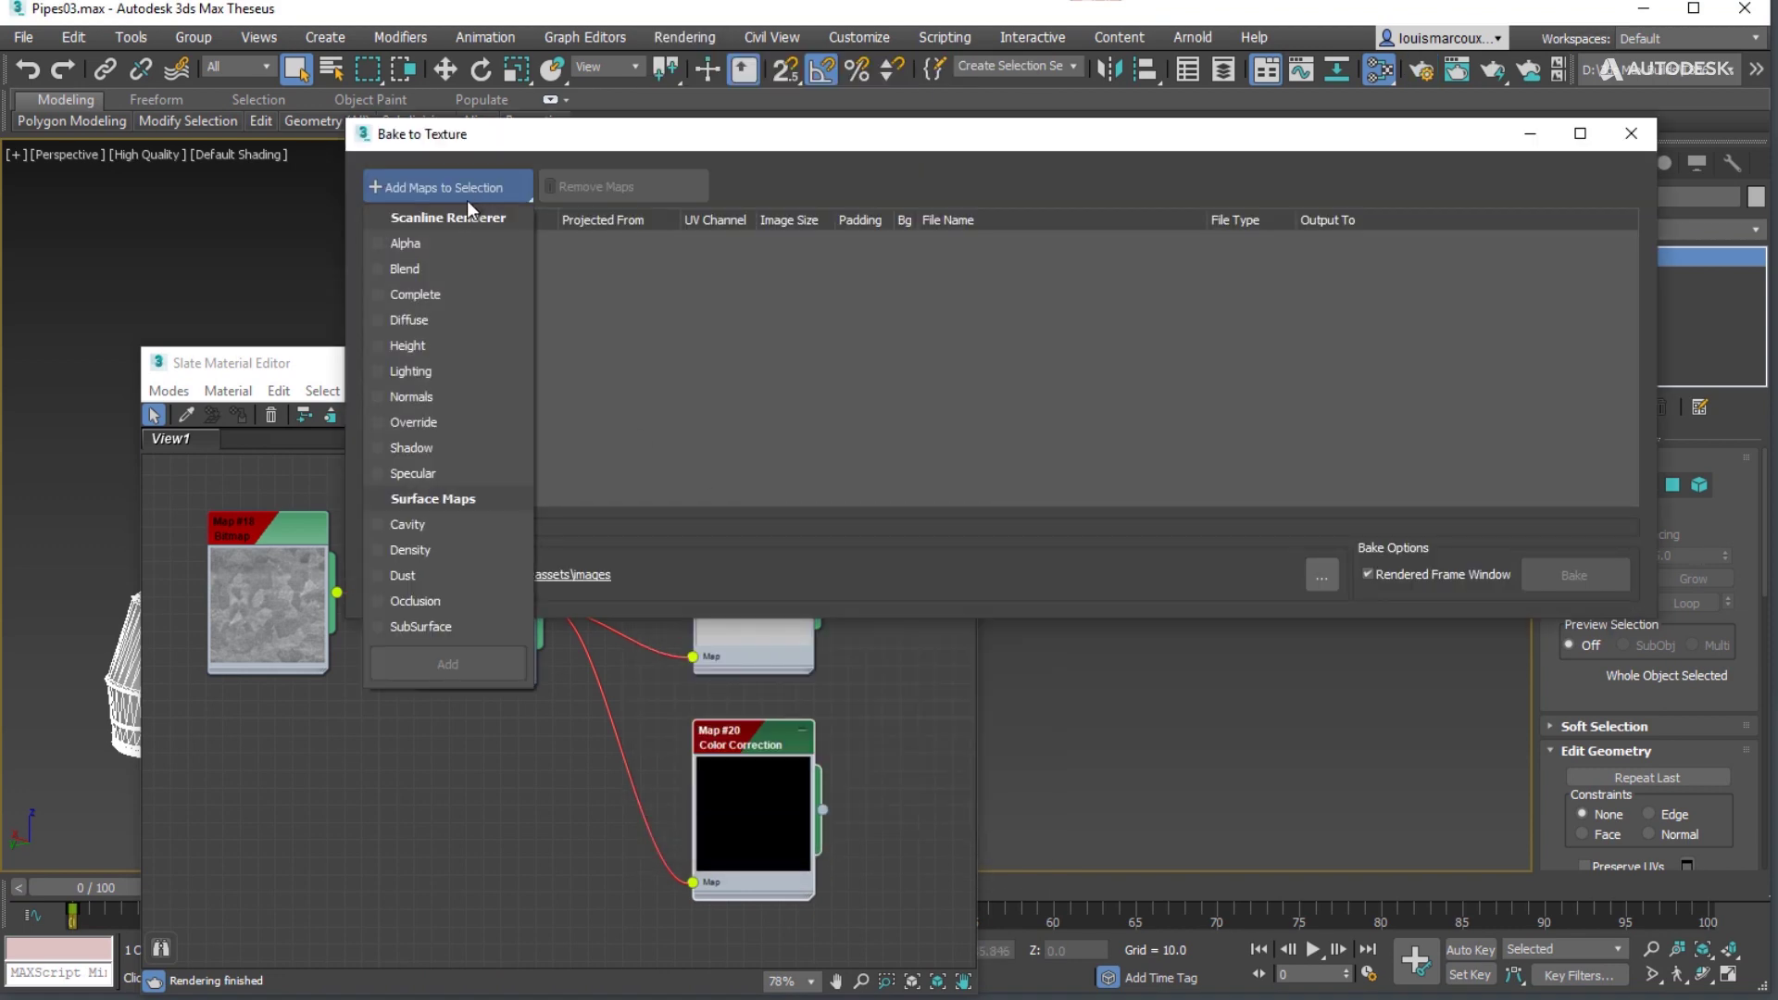
pyautogui.click(409, 423)
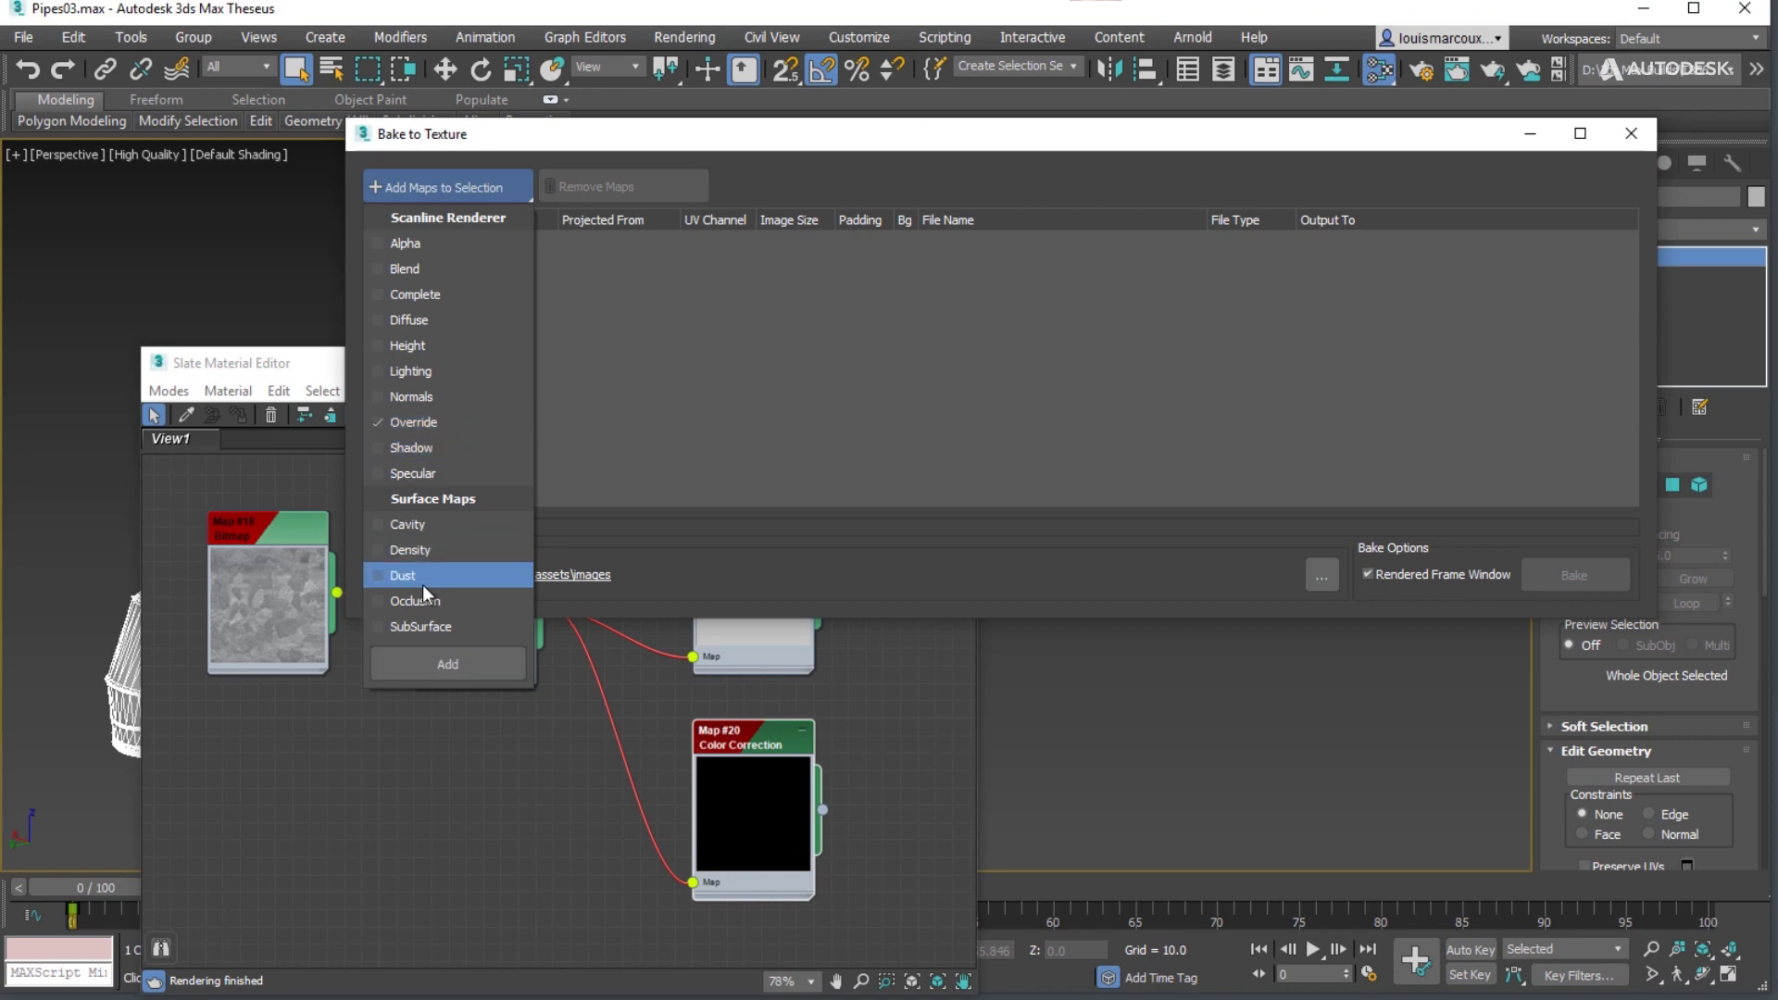
pyautogui.click(458, 659)
pyautogui.click(414, 200)
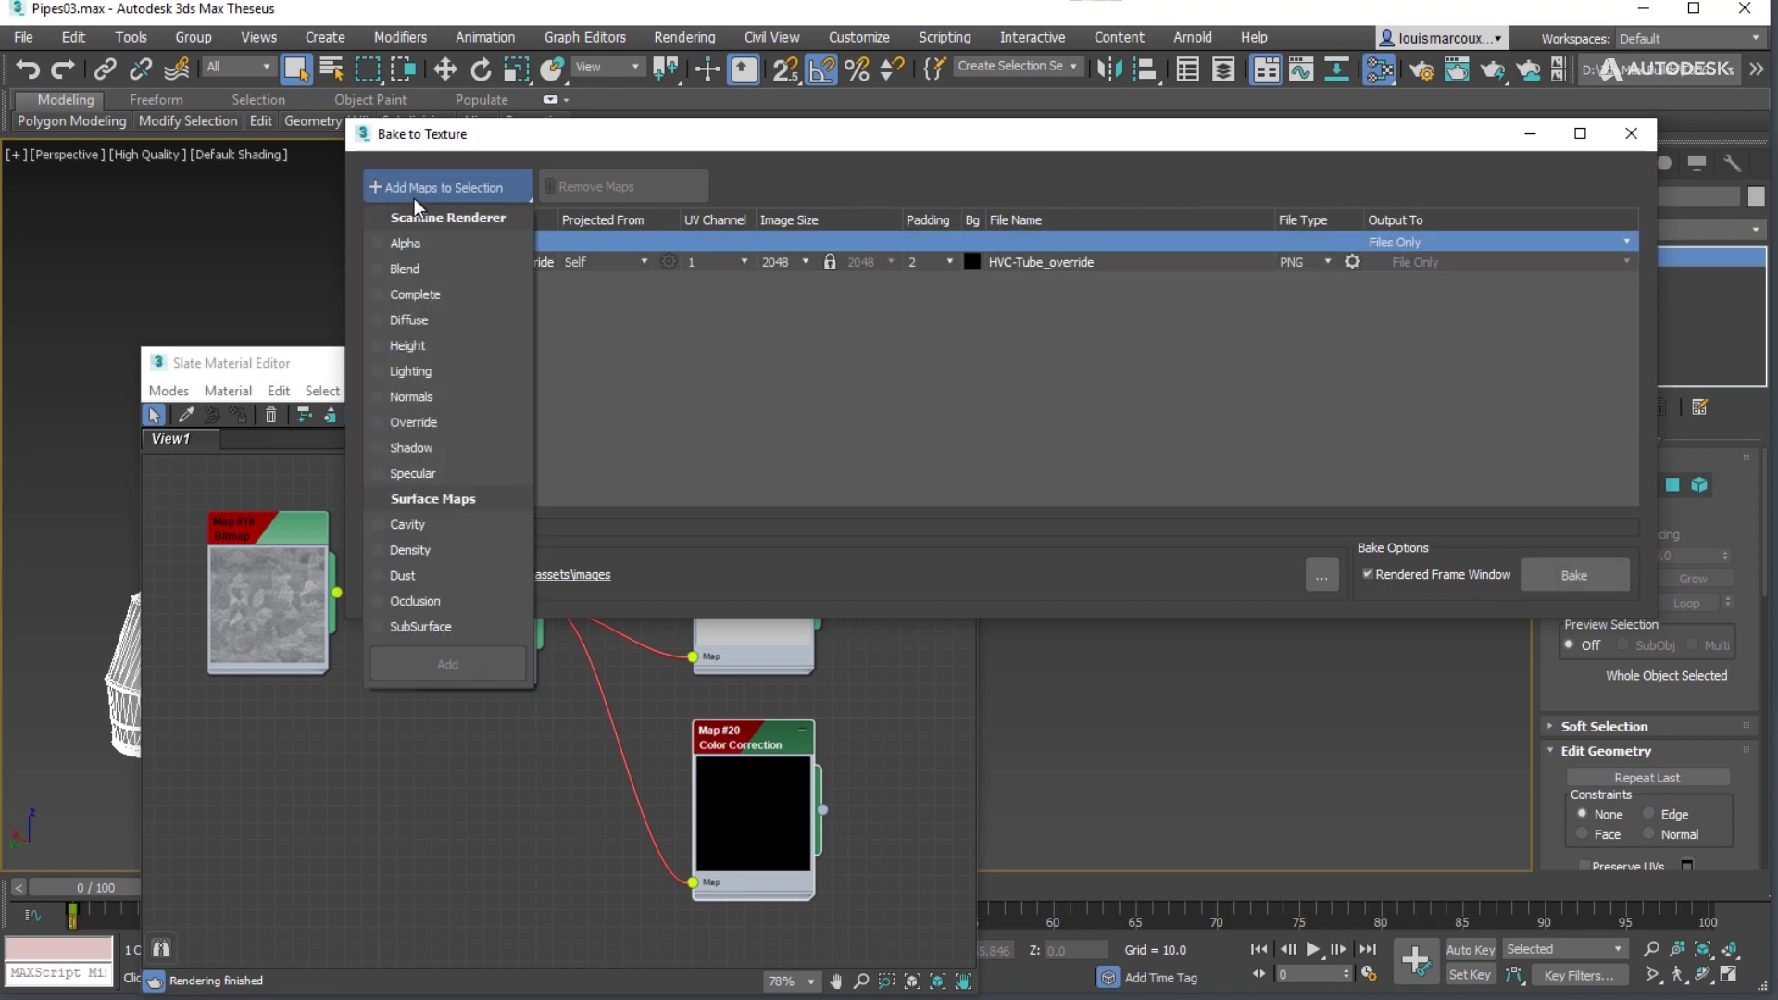
pyautogui.click(432, 421)
pyautogui.click(448, 663)
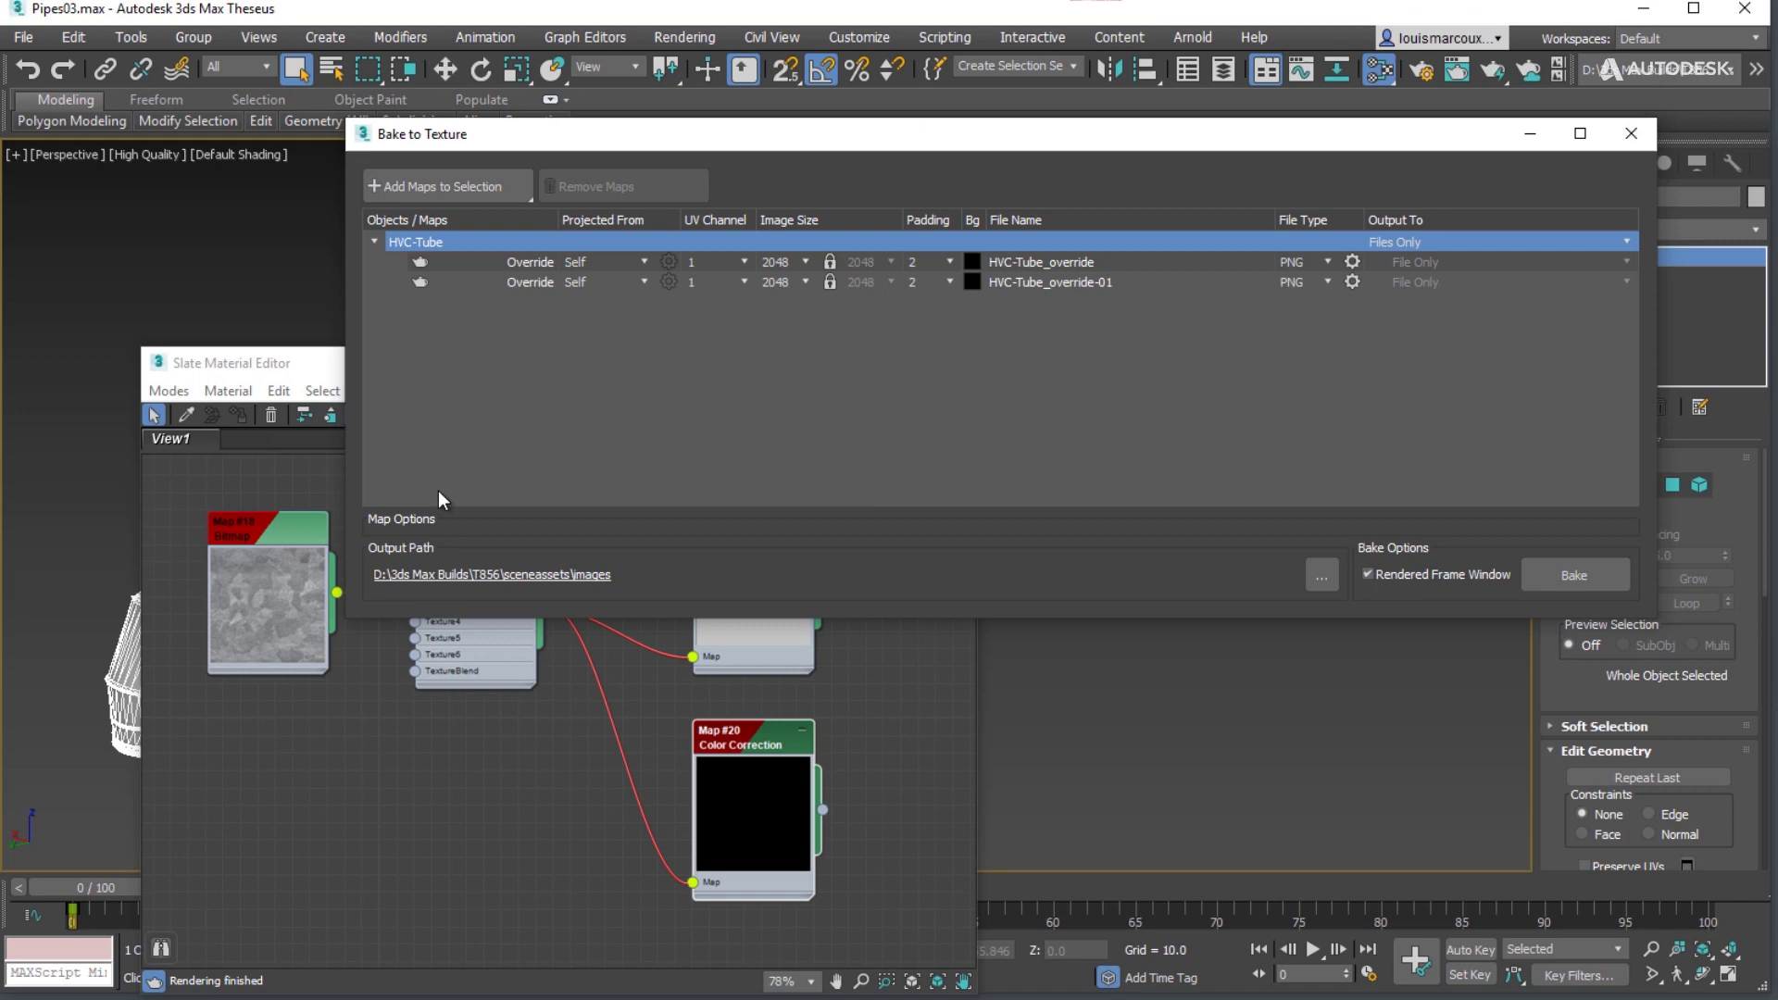
pyautogui.click(450, 191)
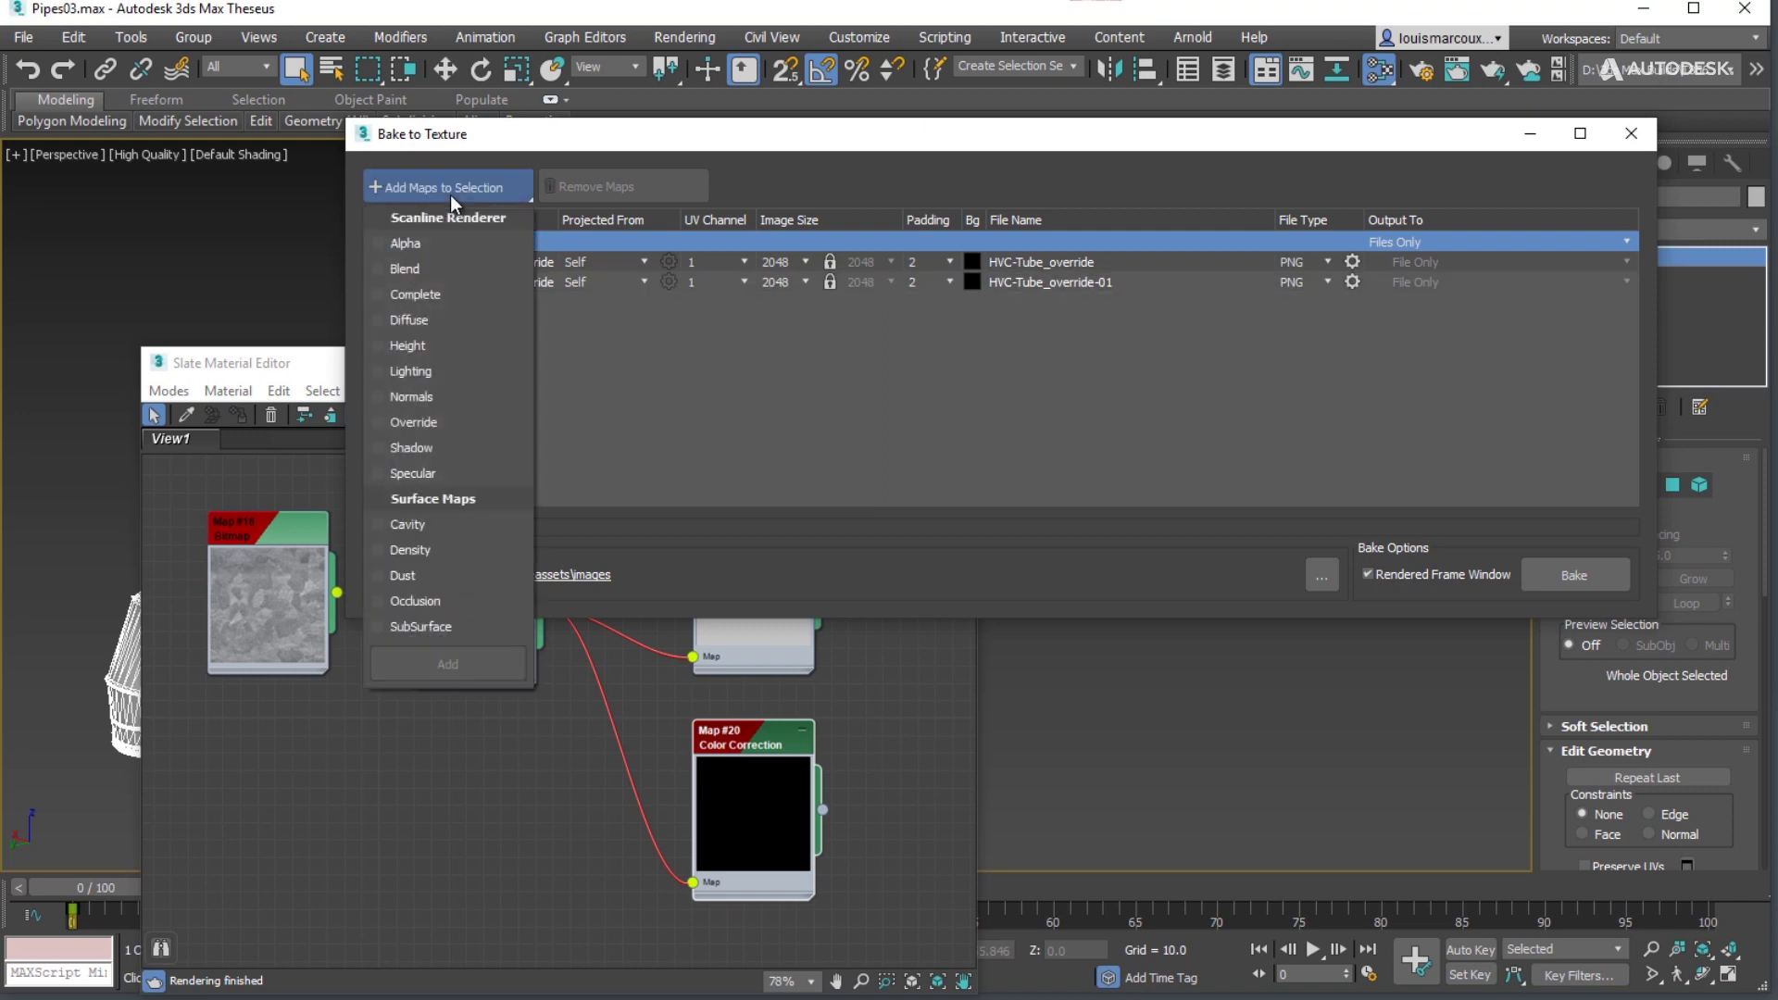
pyautogui.click(419, 422)
pyautogui.click(470, 661)
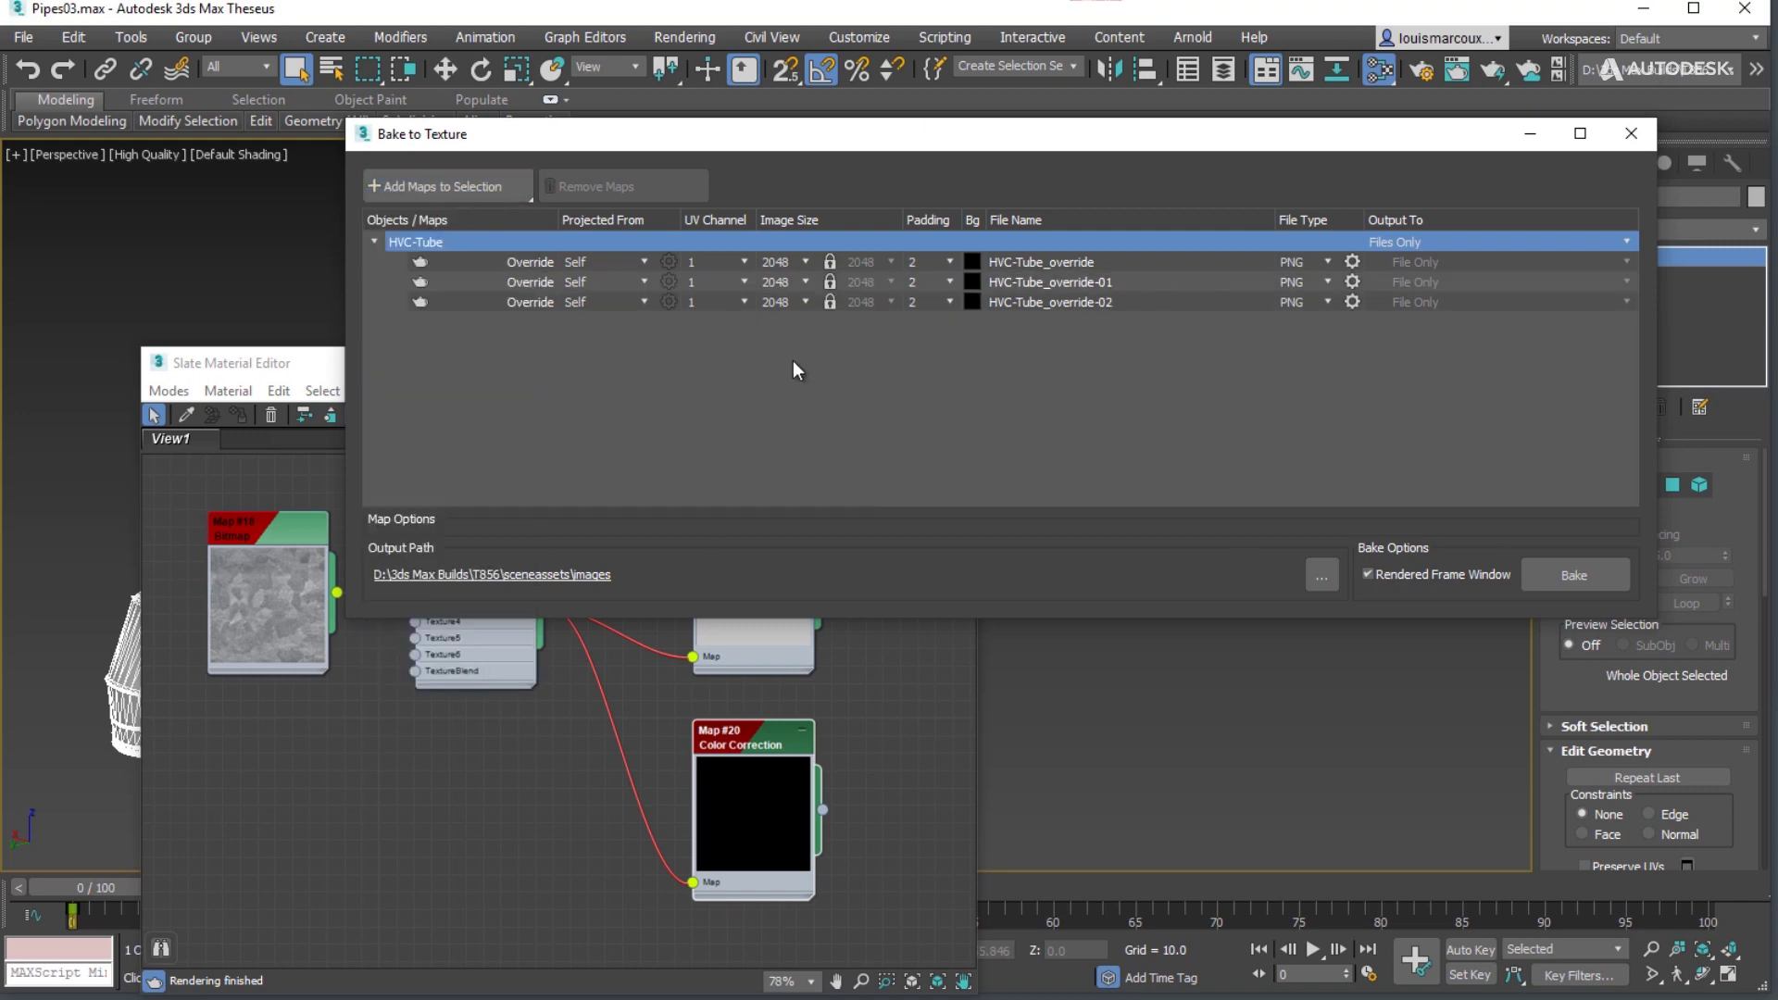
# Step: Set the image size of all three Override maps to 4096
pyautogui.click(782, 302)
pyautogui.keyDown('shift'); pyautogui.click(777, 265); pyautogui.keyUp('shift')
pyautogui.click(804, 262)
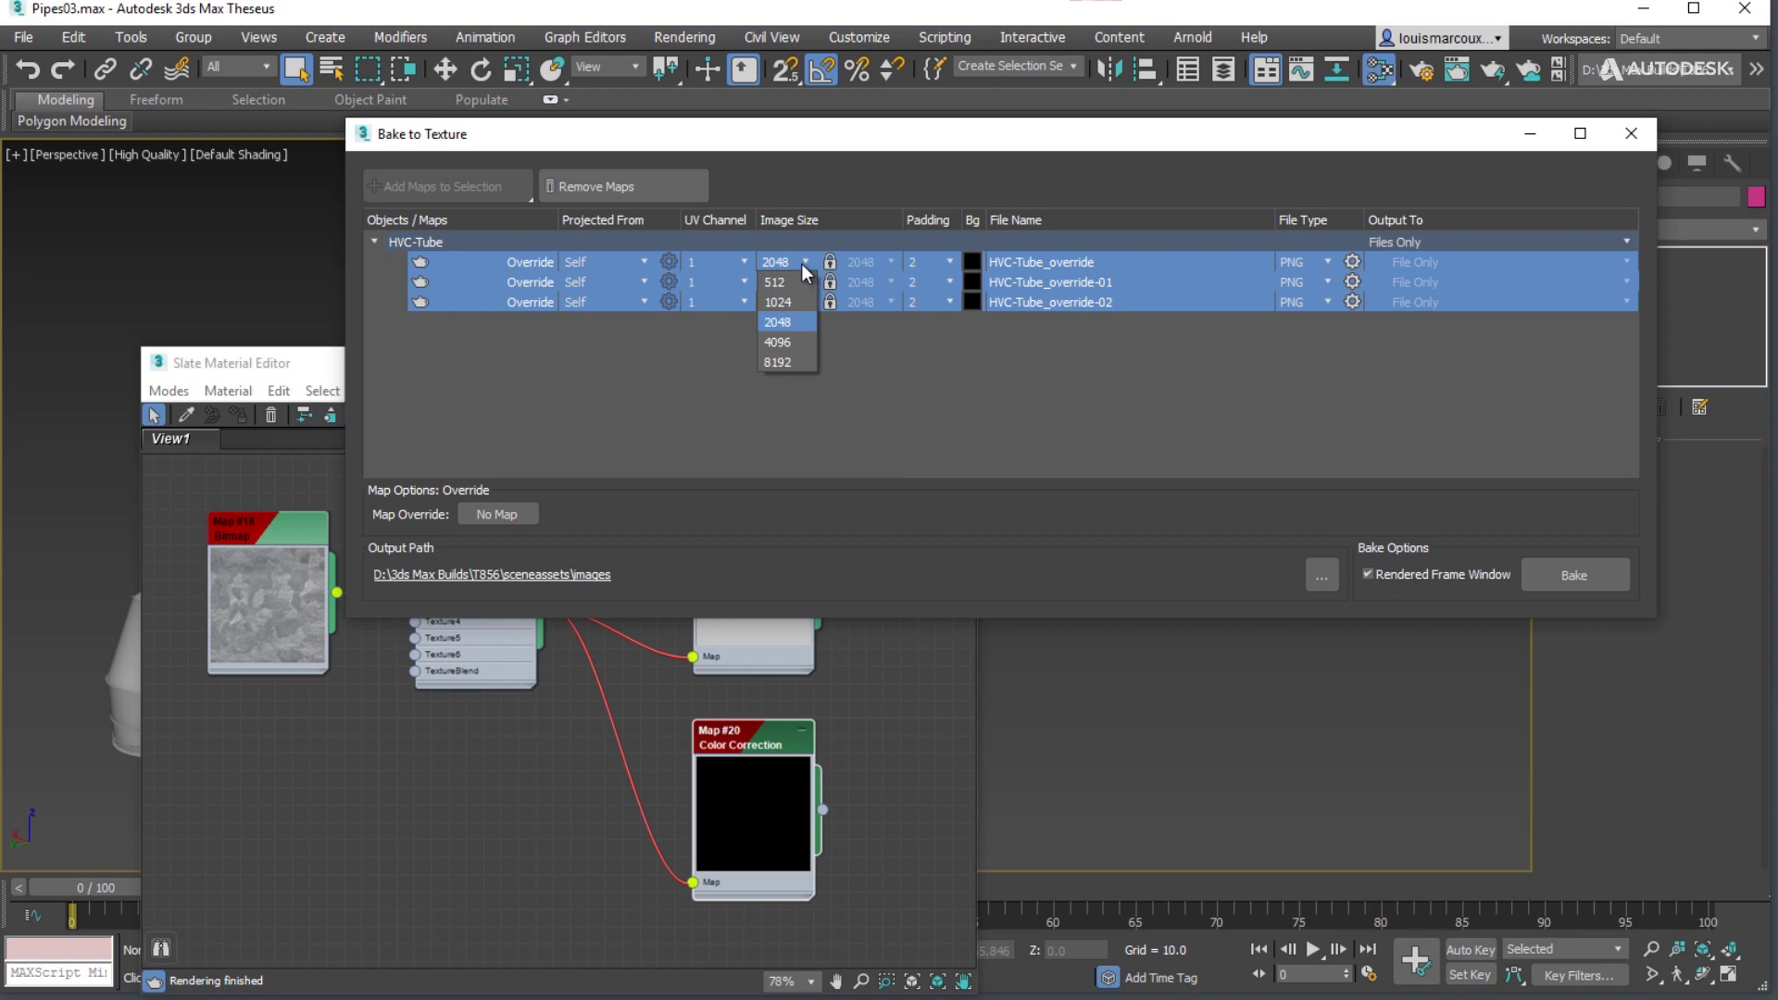
pyautogui.click(778, 343)
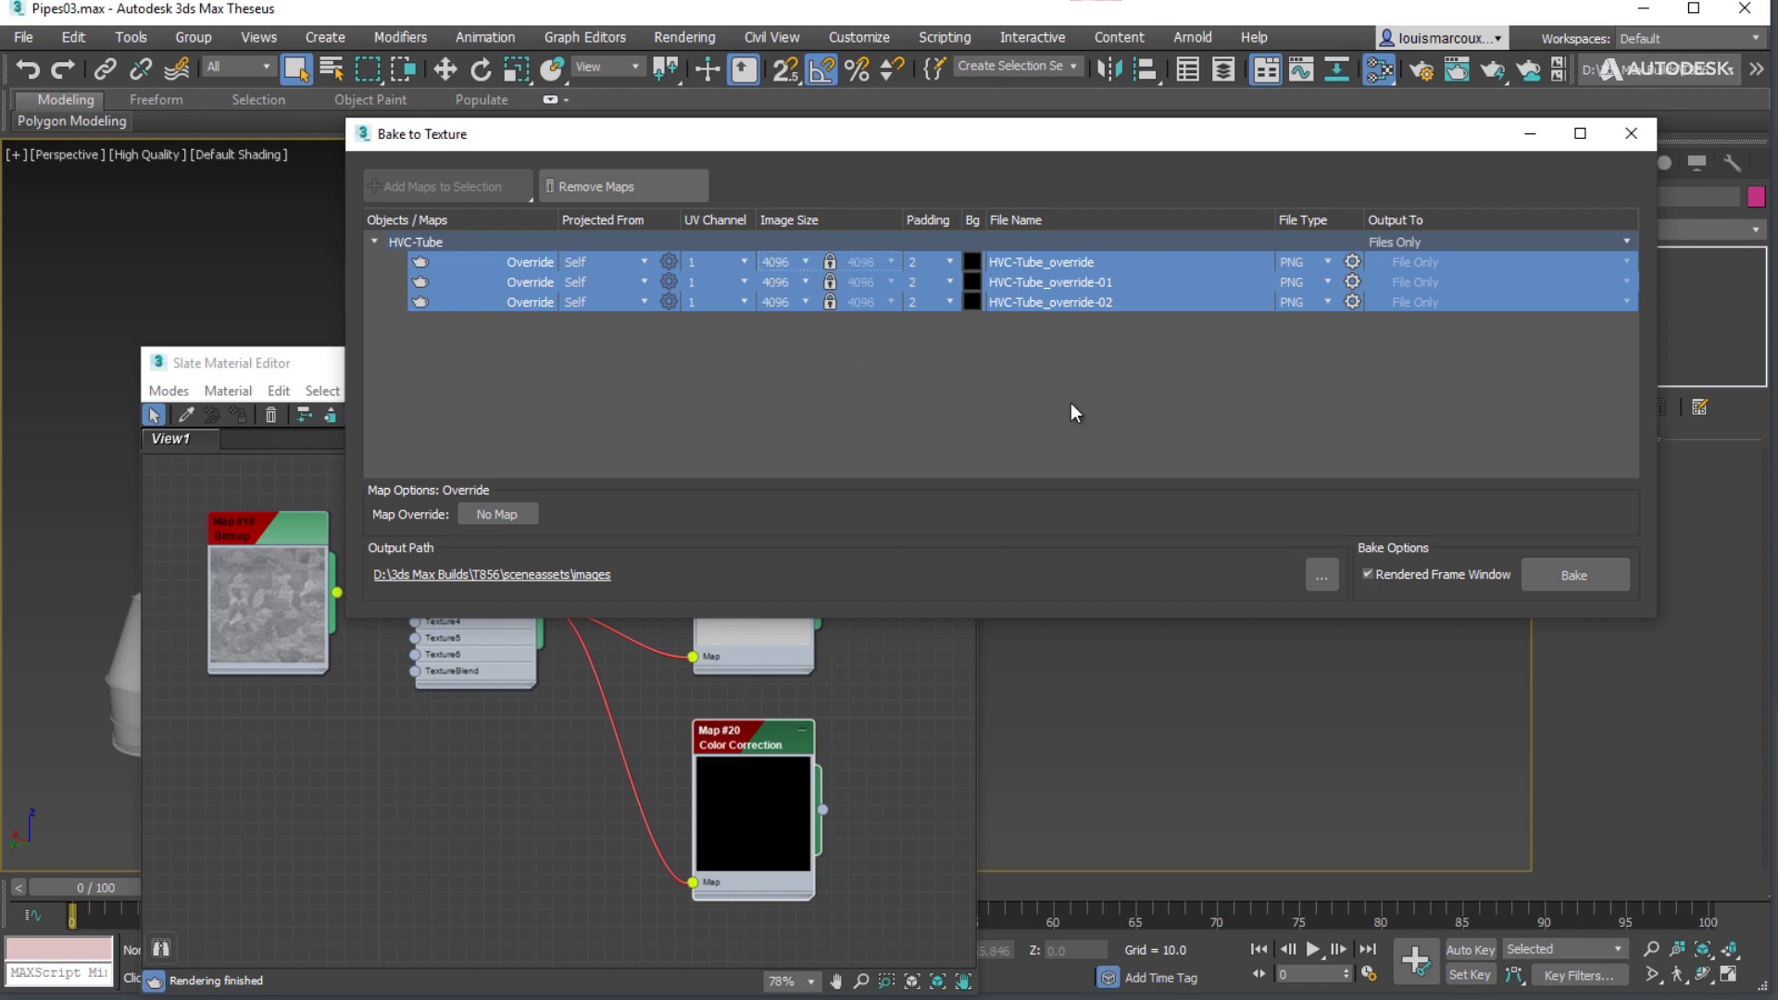
pyautogui.click(1070, 403)
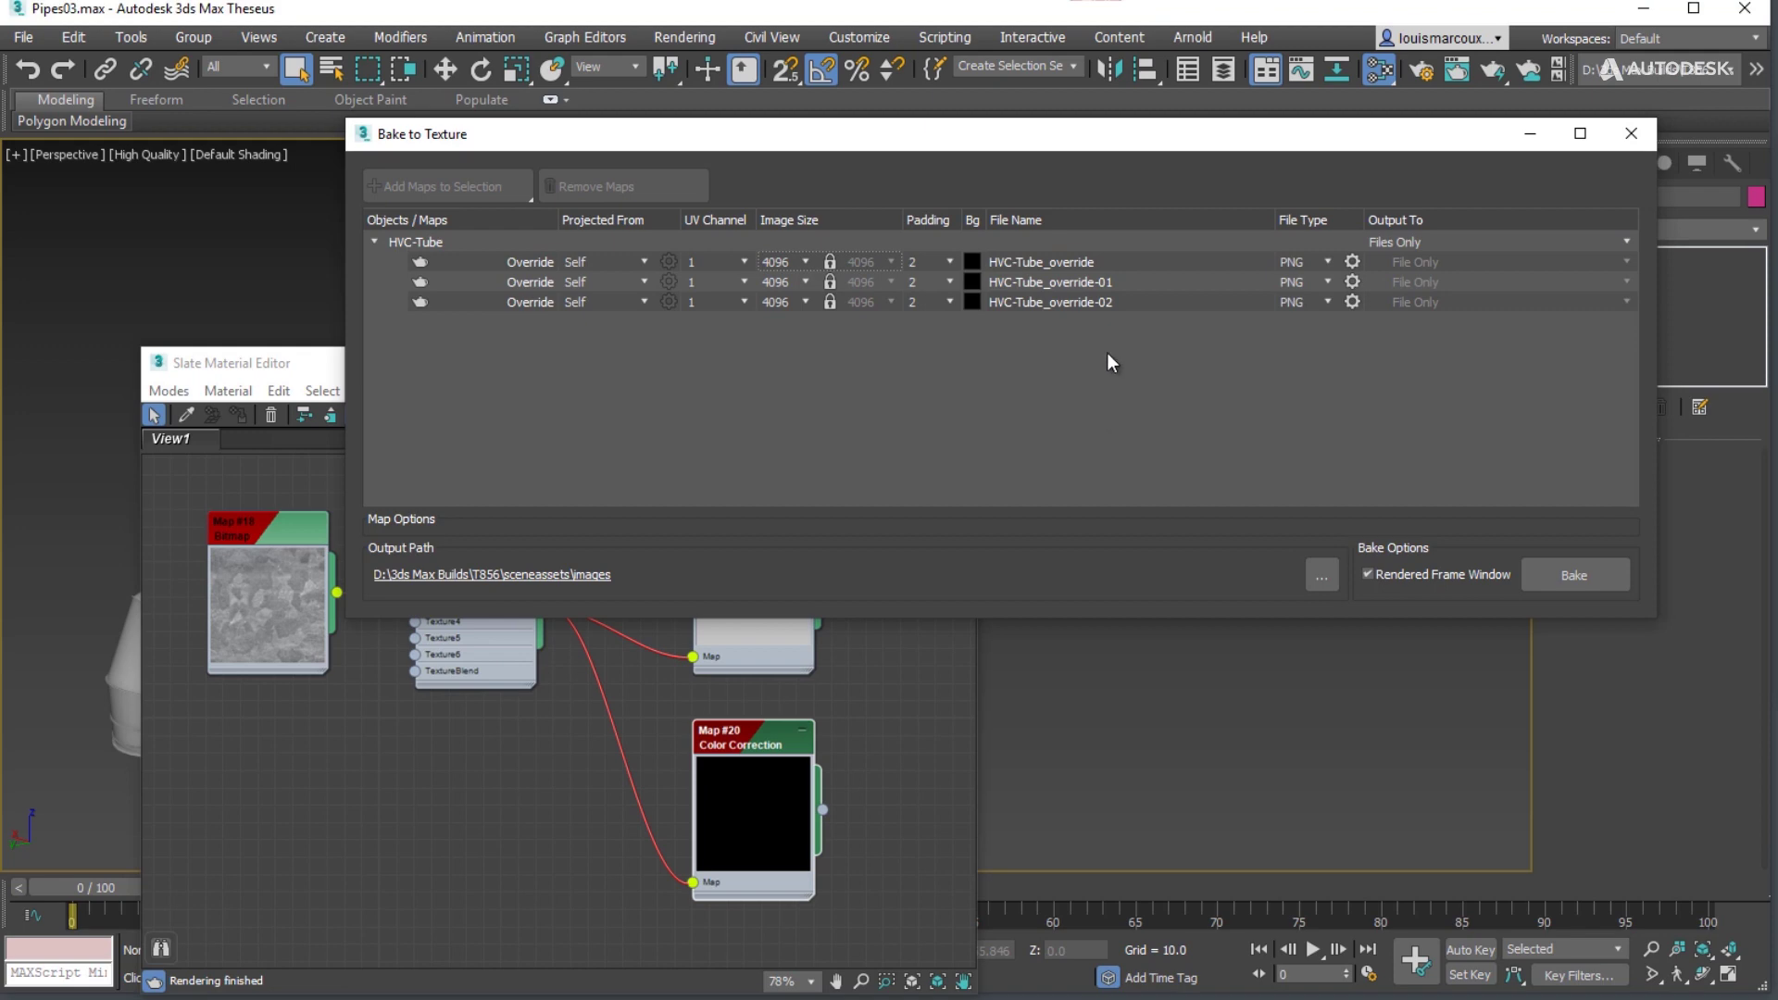
# Step: Rename the bake files HVC-Tube_color, HVC-Tube_metal and HVC-Tube_rough
pyautogui.doubleClick(1093, 262)
pyautogui.write('colo')
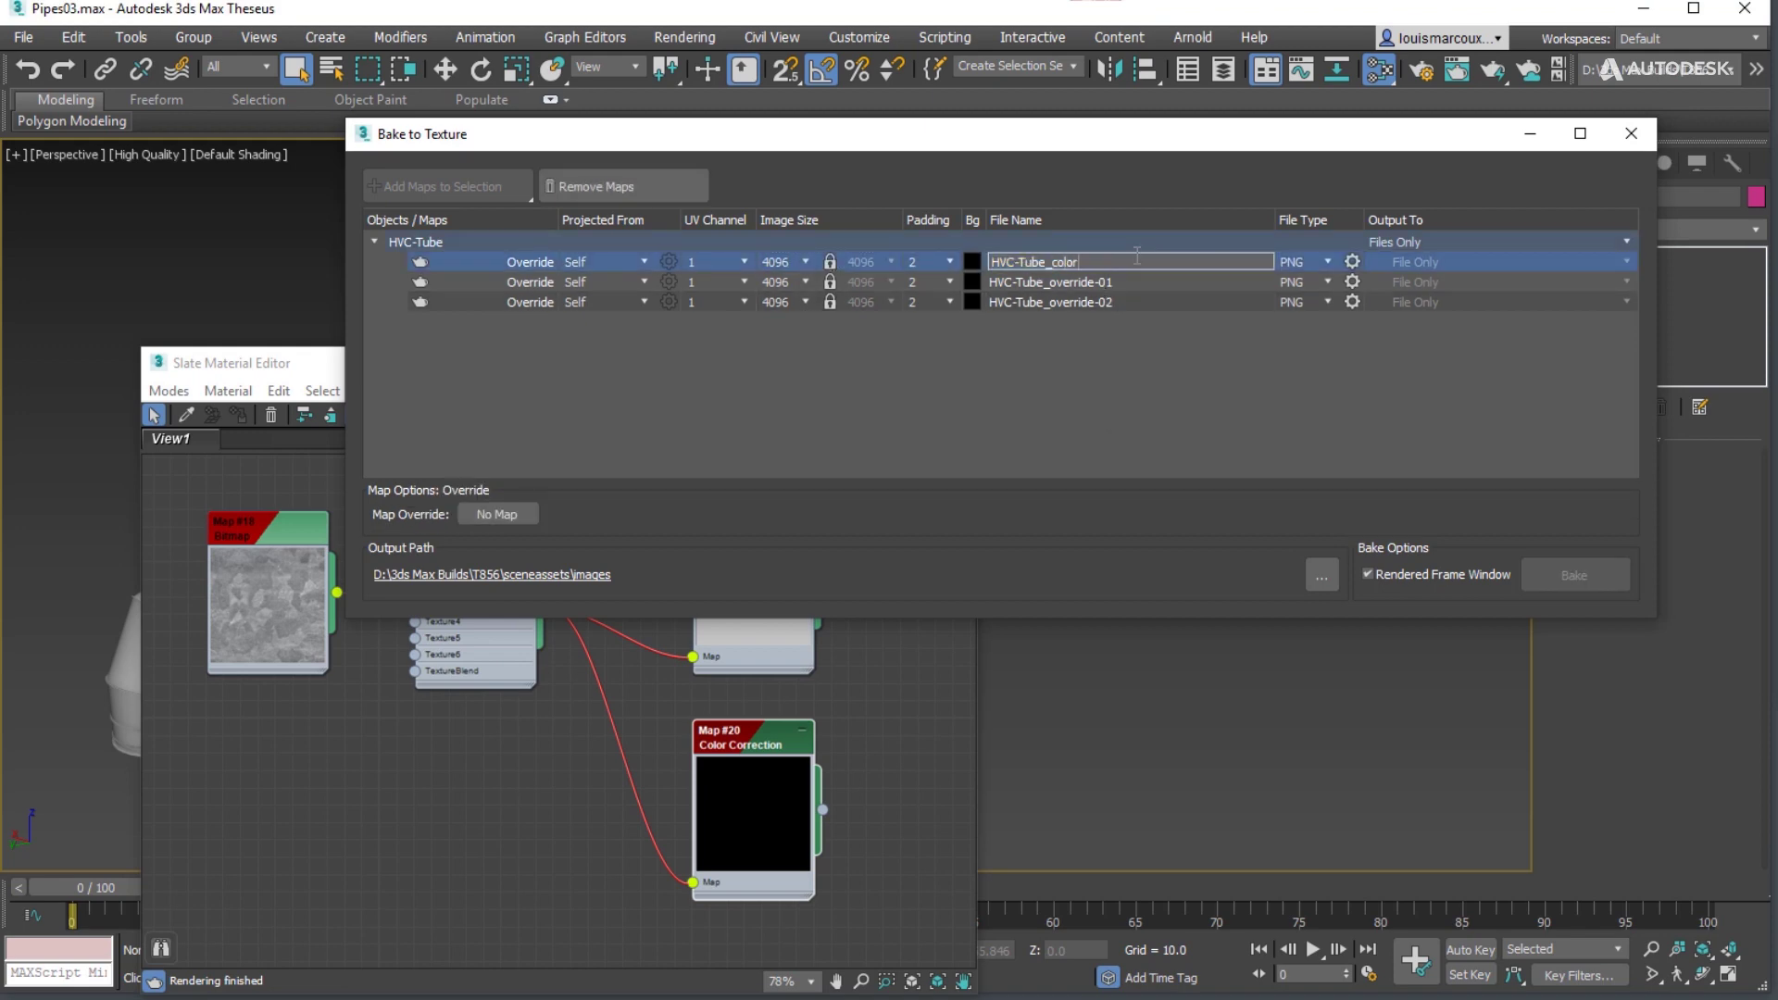
pyautogui.doubleClick(1153, 282)
pyautogui.write('meta')
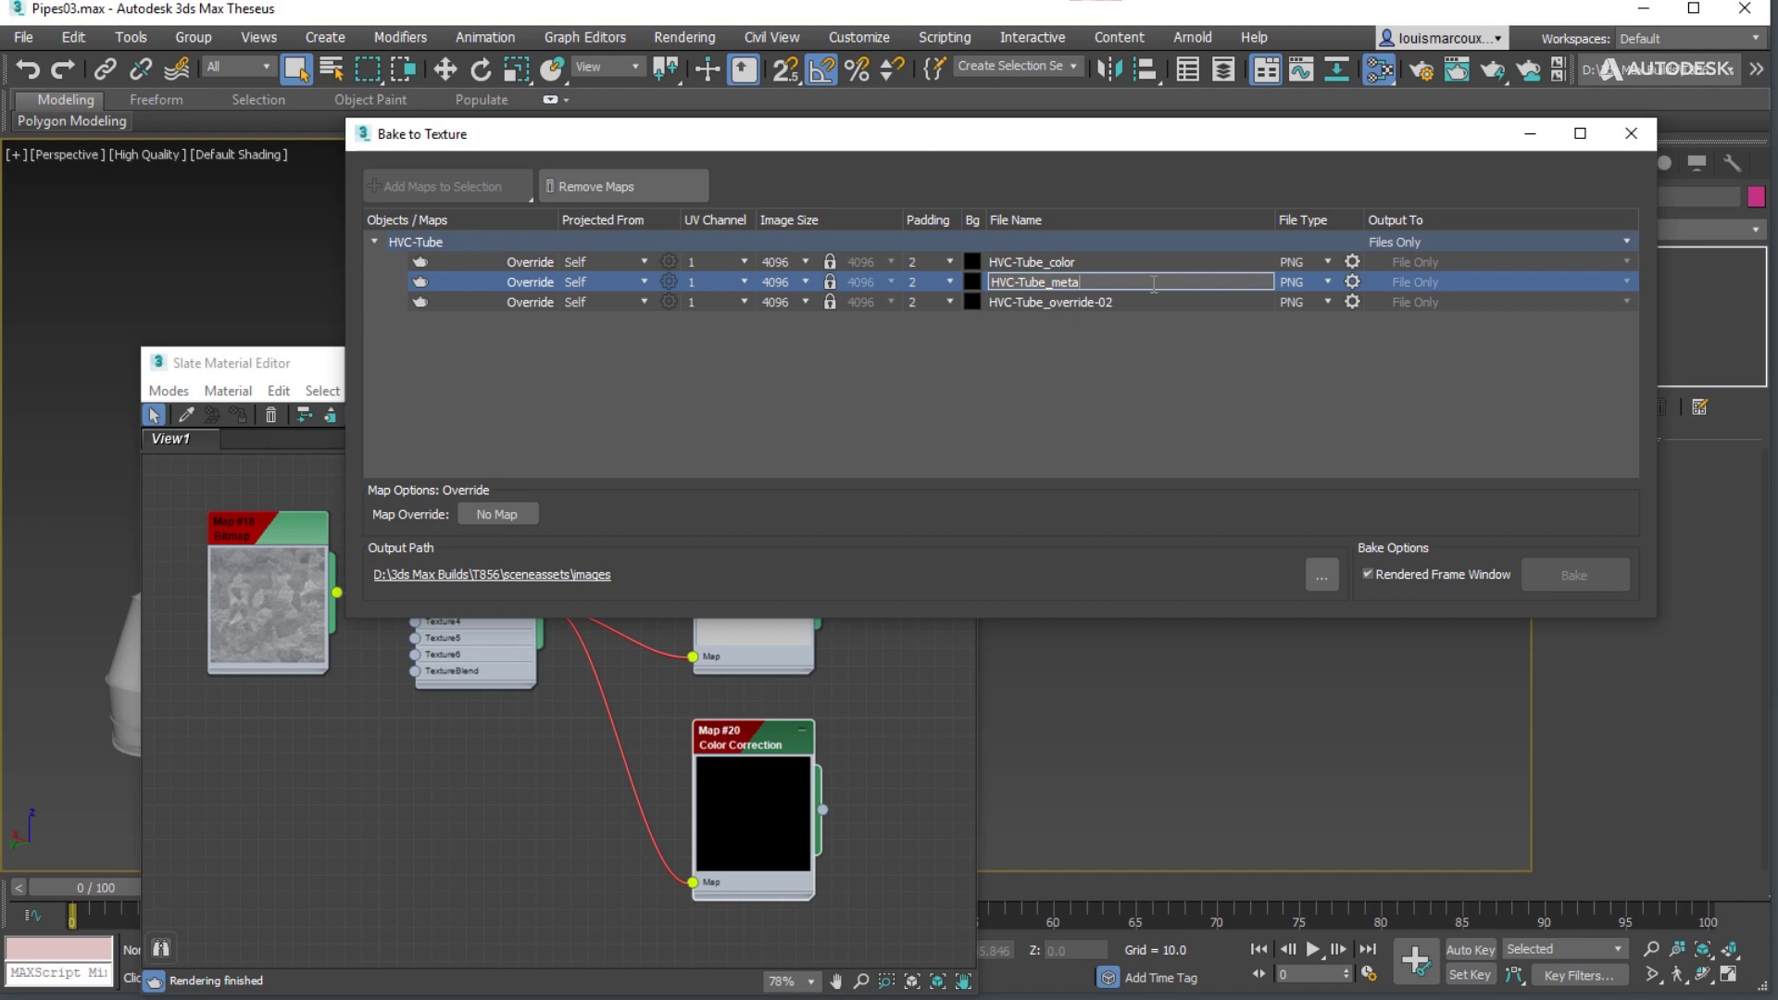
pyautogui.write('l')
pyautogui.doubleClick(1145, 304)
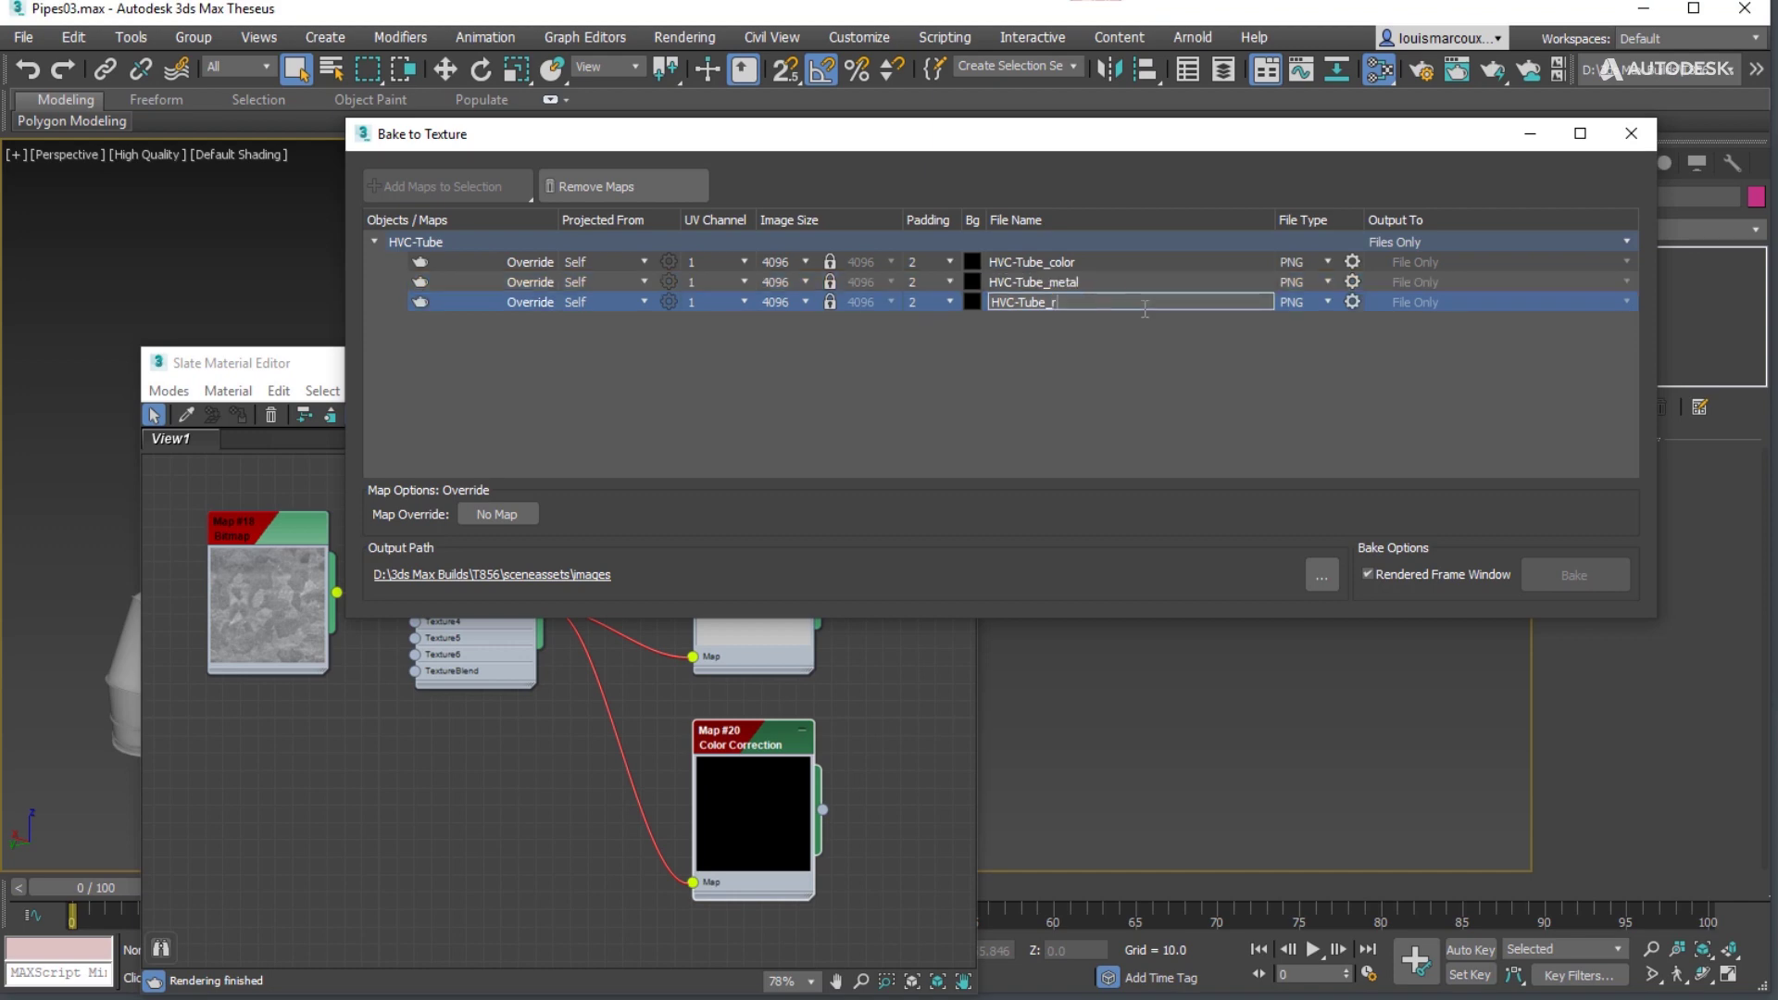
pyautogui.press('Return')
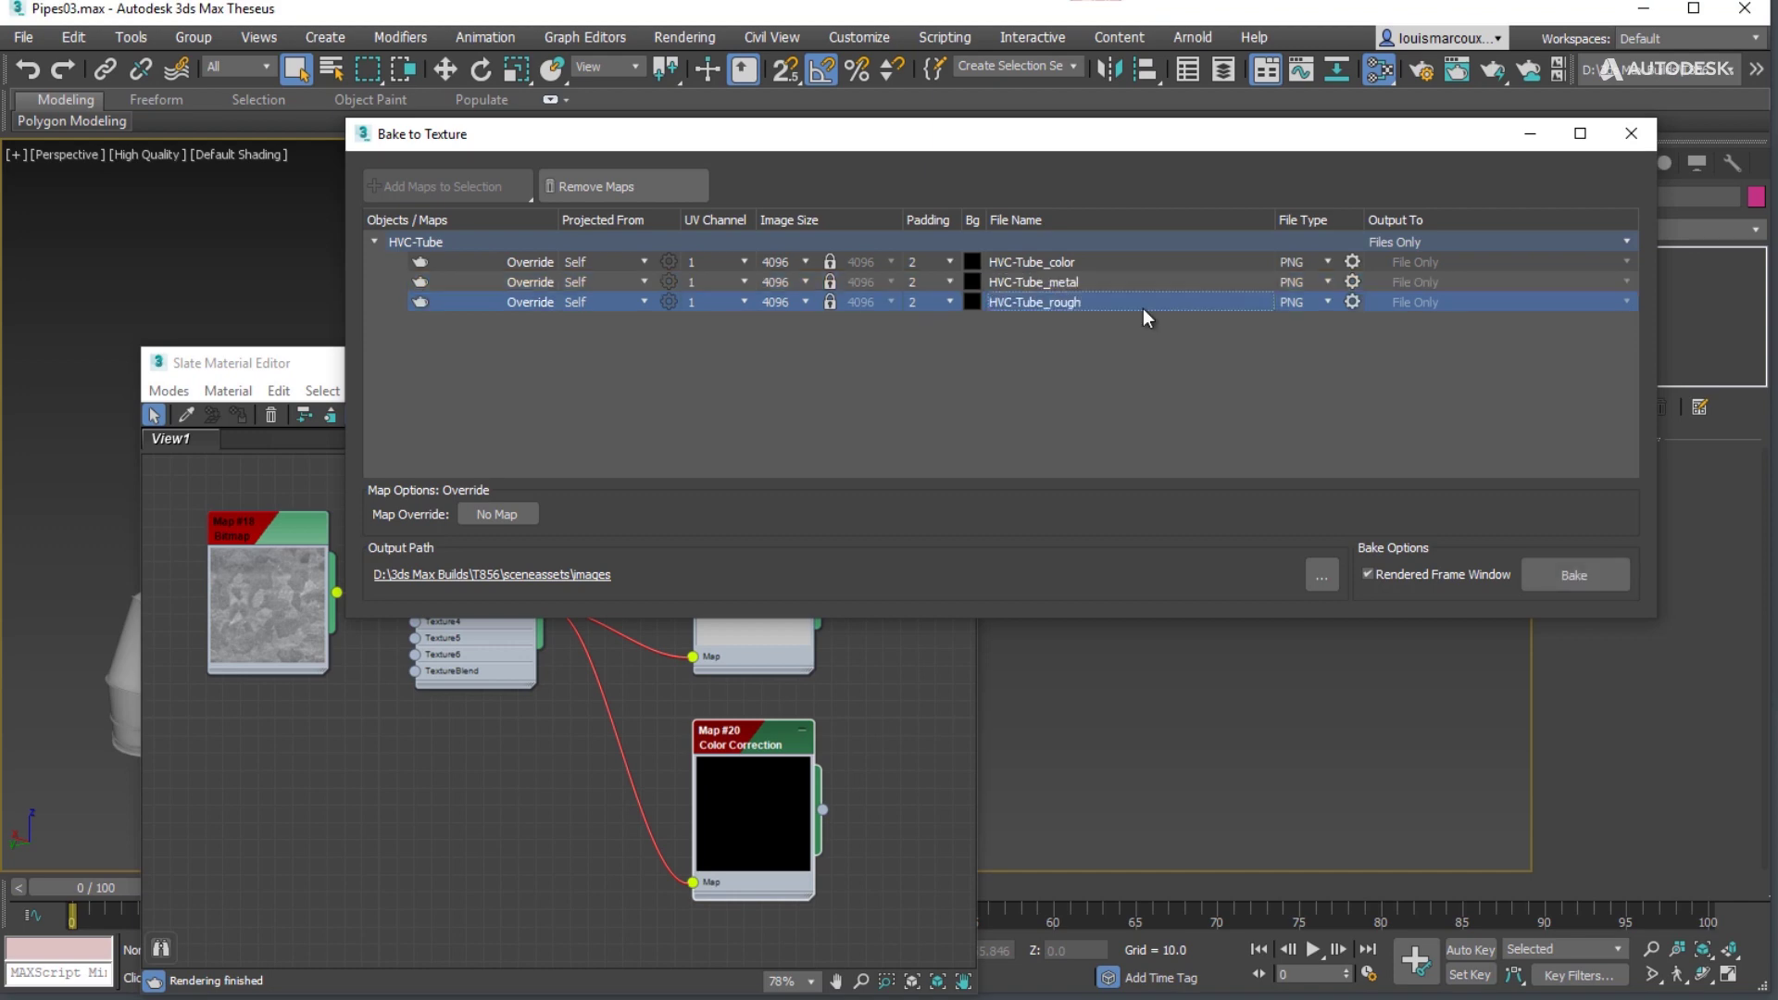
pyautogui.click(1143, 309)
# Step: Output bakes to a new PBR Metal/Rough material via base_color_map, metalness_map and roughness_map
pyautogui.click(1414, 242)
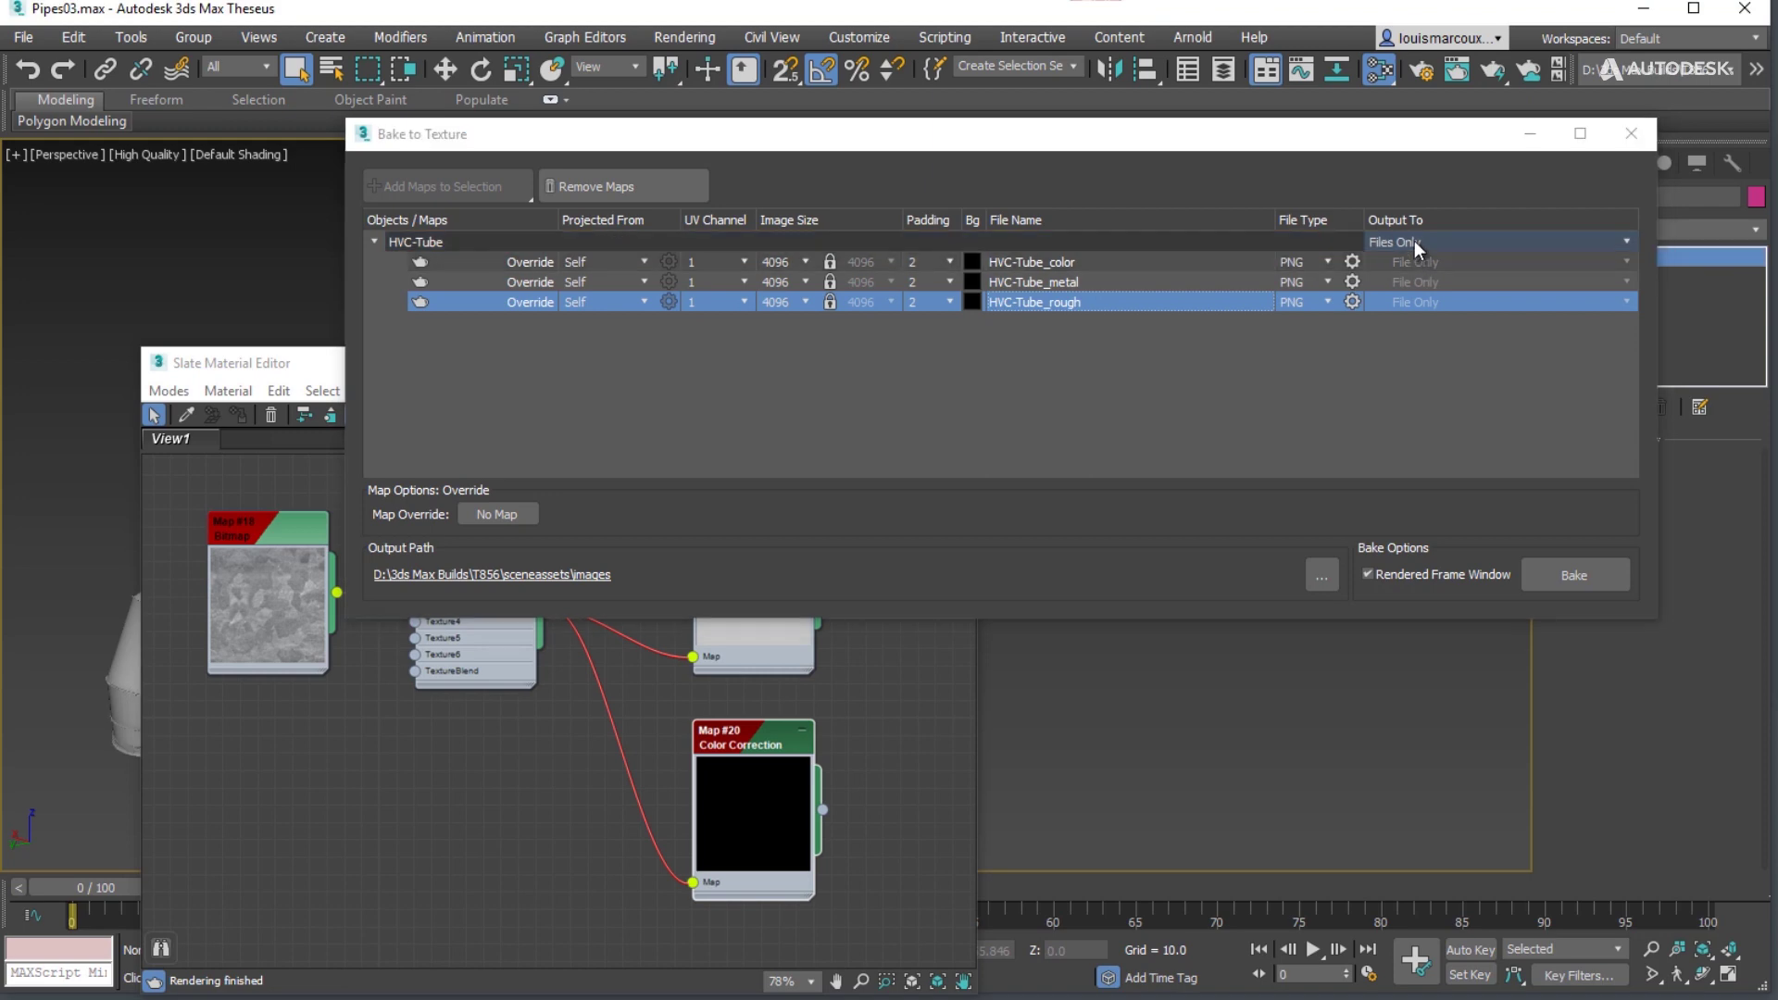
pyautogui.click(1409, 287)
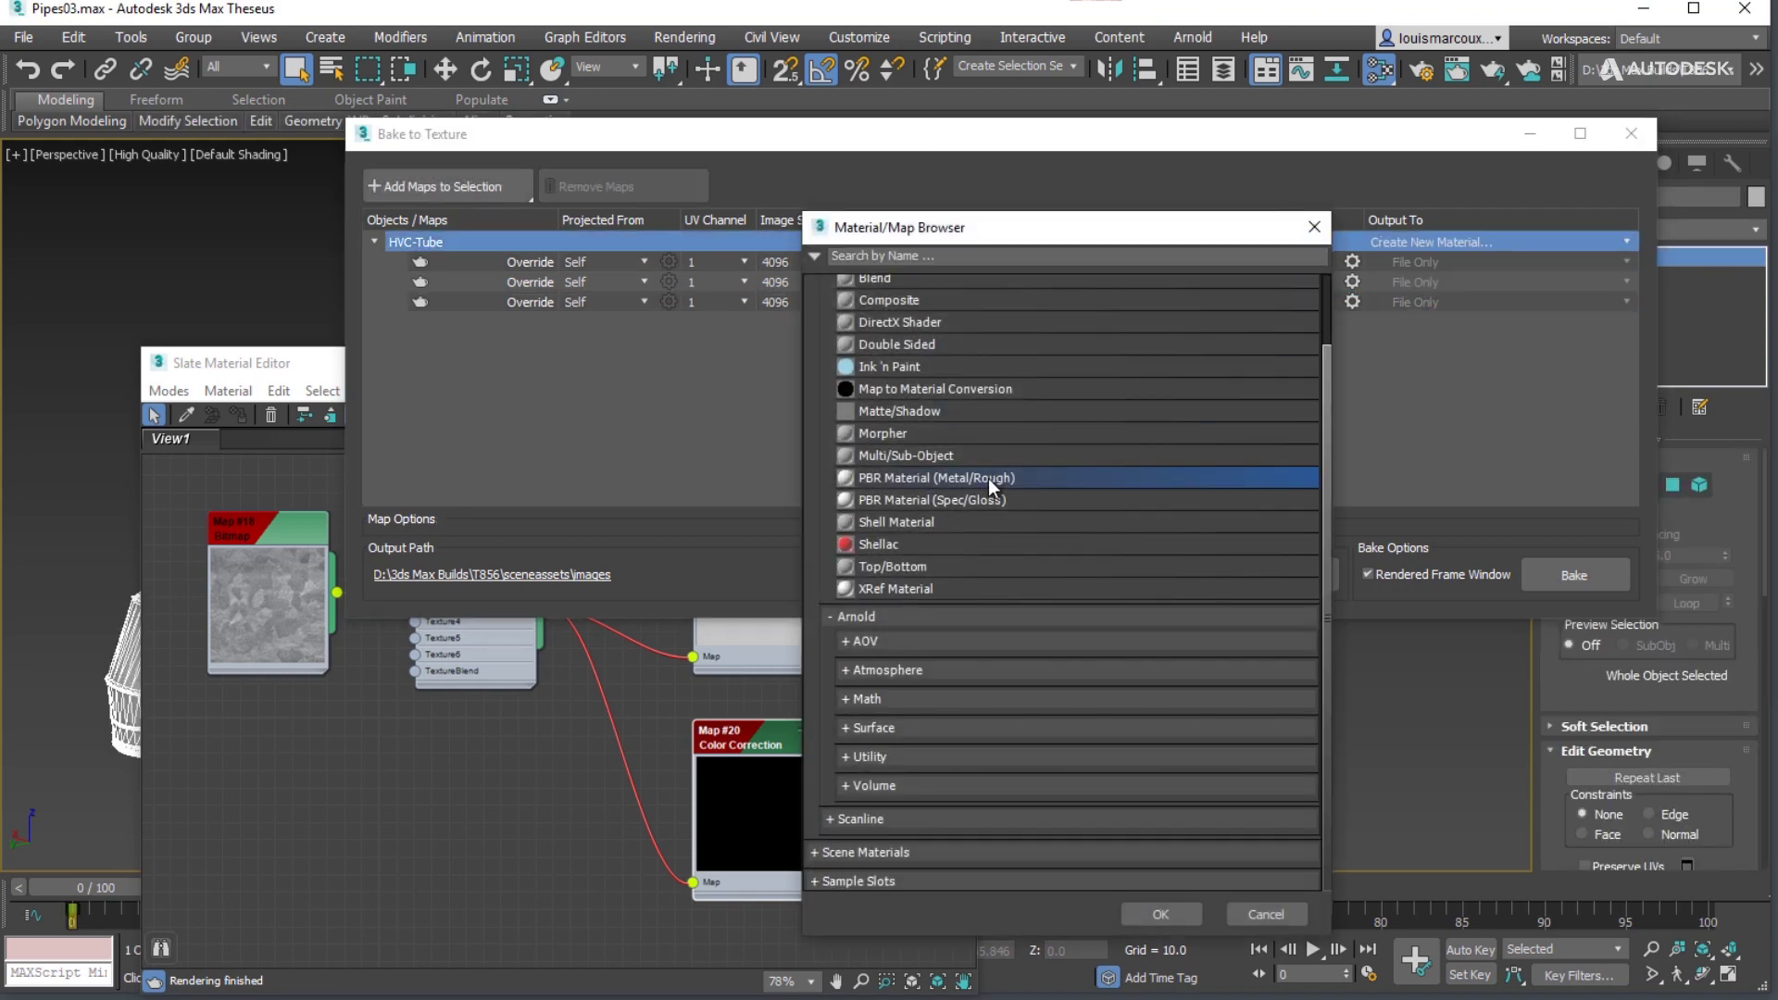
pyautogui.click(1161, 915)
pyautogui.click(1422, 264)
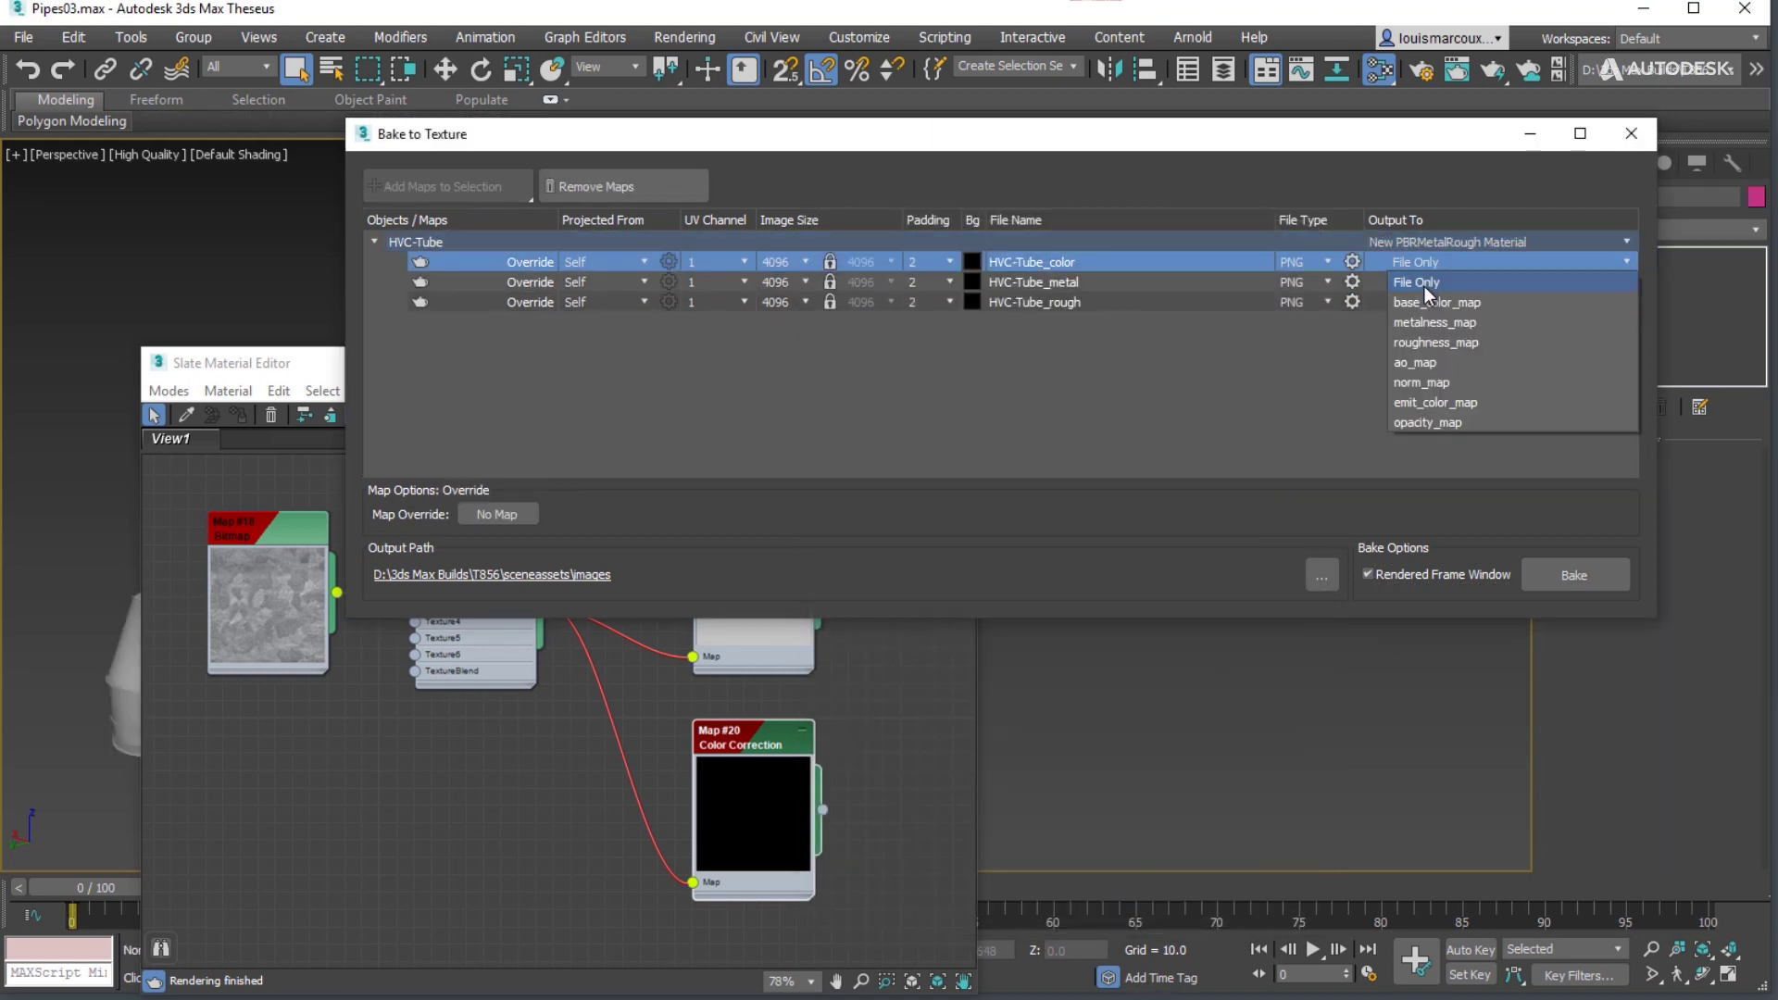
pyautogui.click(1426, 301)
pyautogui.click(1420, 281)
pyautogui.click(1419, 342)
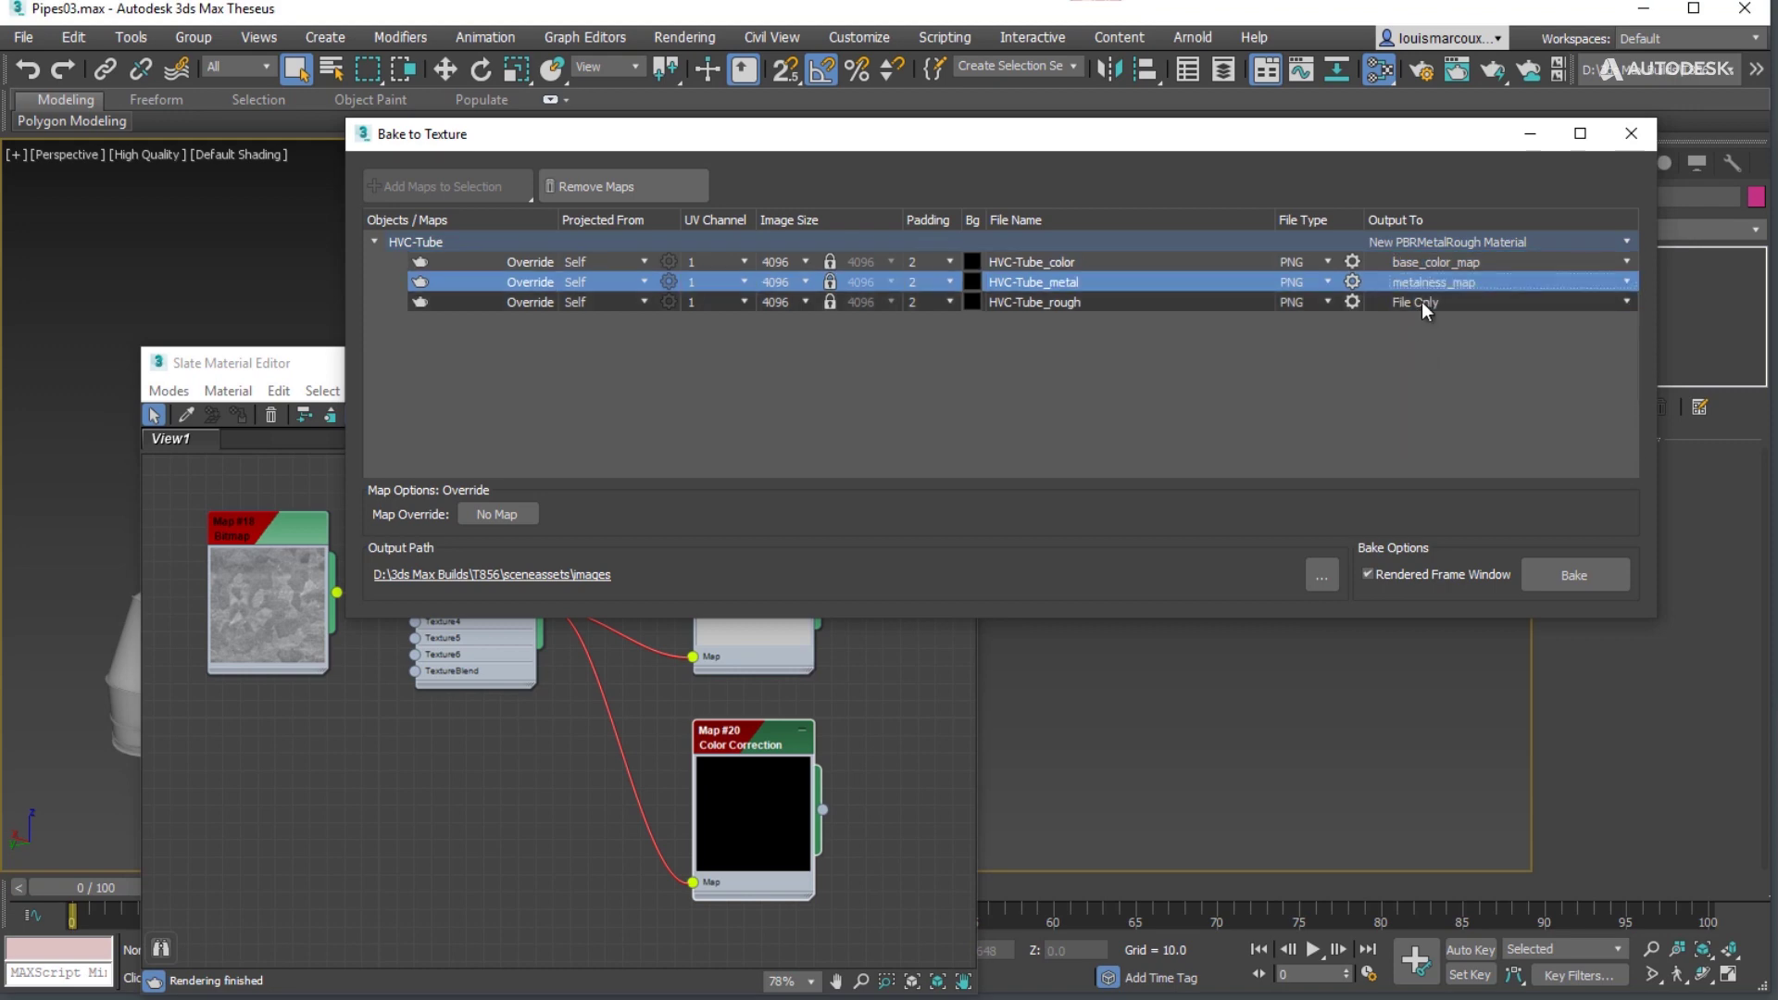
pyautogui.click(1420, 303)
pyautogui.click(1426, 381)
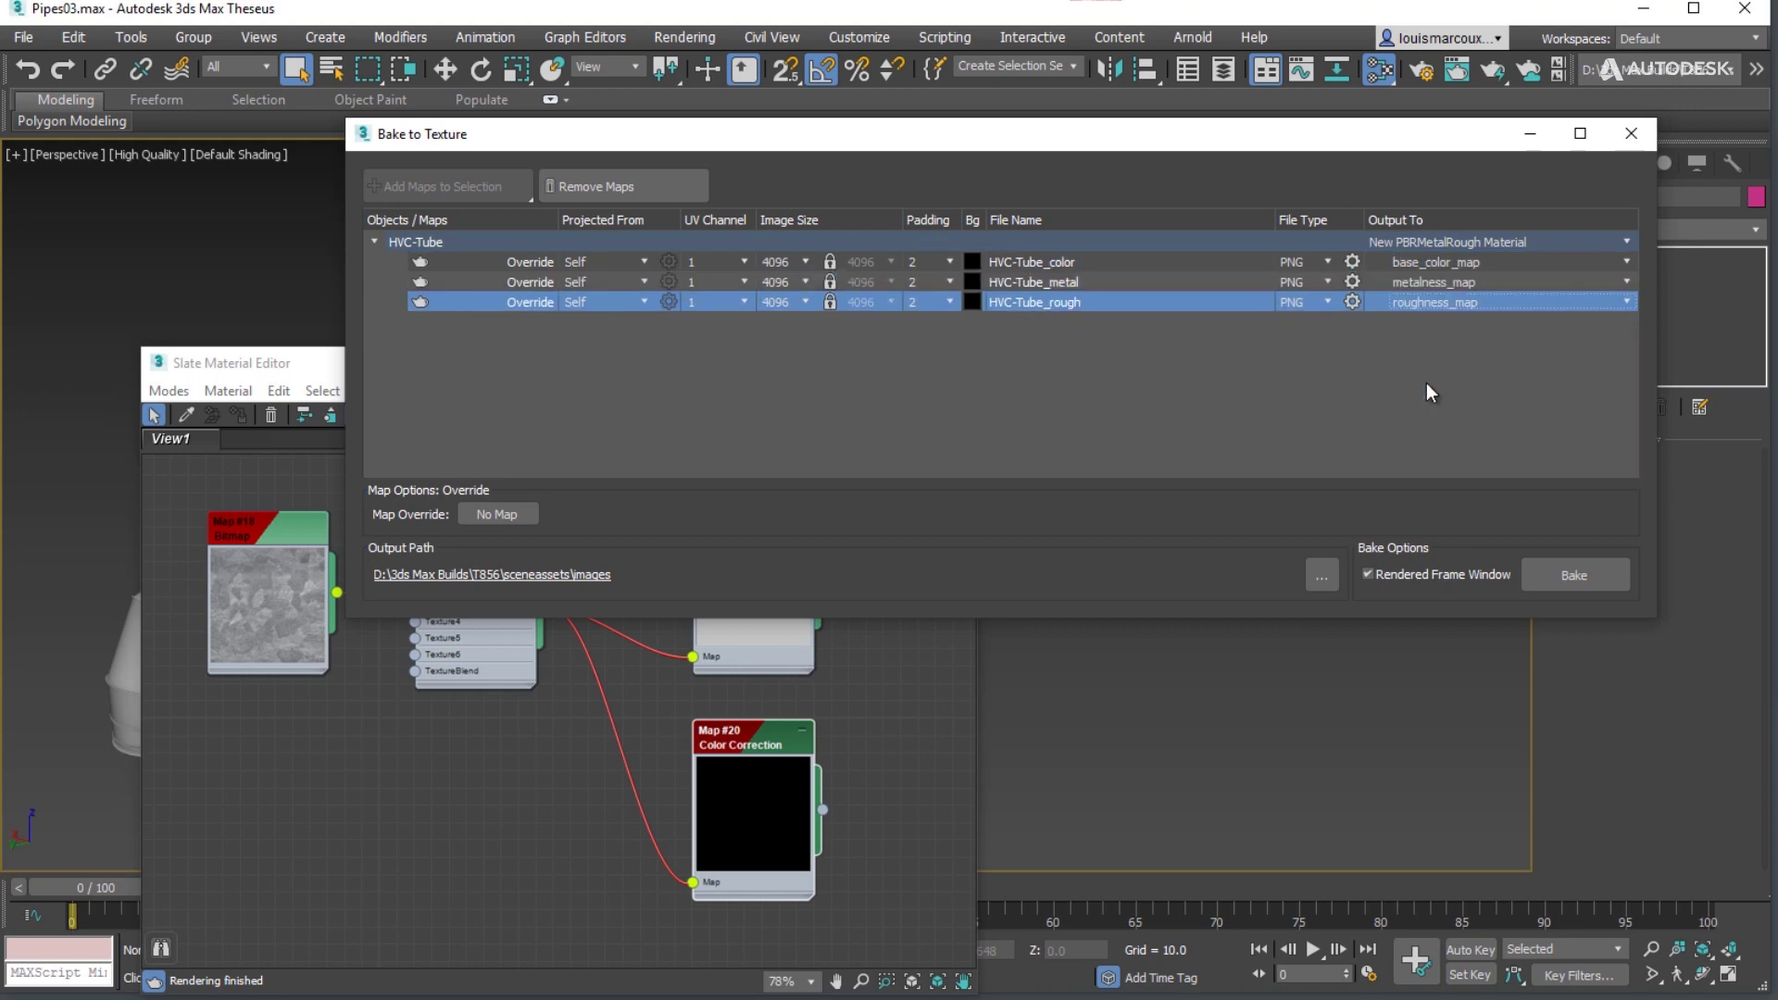
# Step: Set the bake output folder to D:\Temp\Pipes and rearrange the windows
pyautogui.click(1321, 575)
pyautogui.click(861, 598)
pyautogui.moveTo(648, 133); pyautogui.dragTo(666, 59)
pyautogui.moveTo(253, 363); pyautogui.dragTo(804, 310)
# Step: Instance BlendedBoxMap #21, Map #19 and Map #20 as the color, metal and rough overrides
pyautogui.click(554, 189)
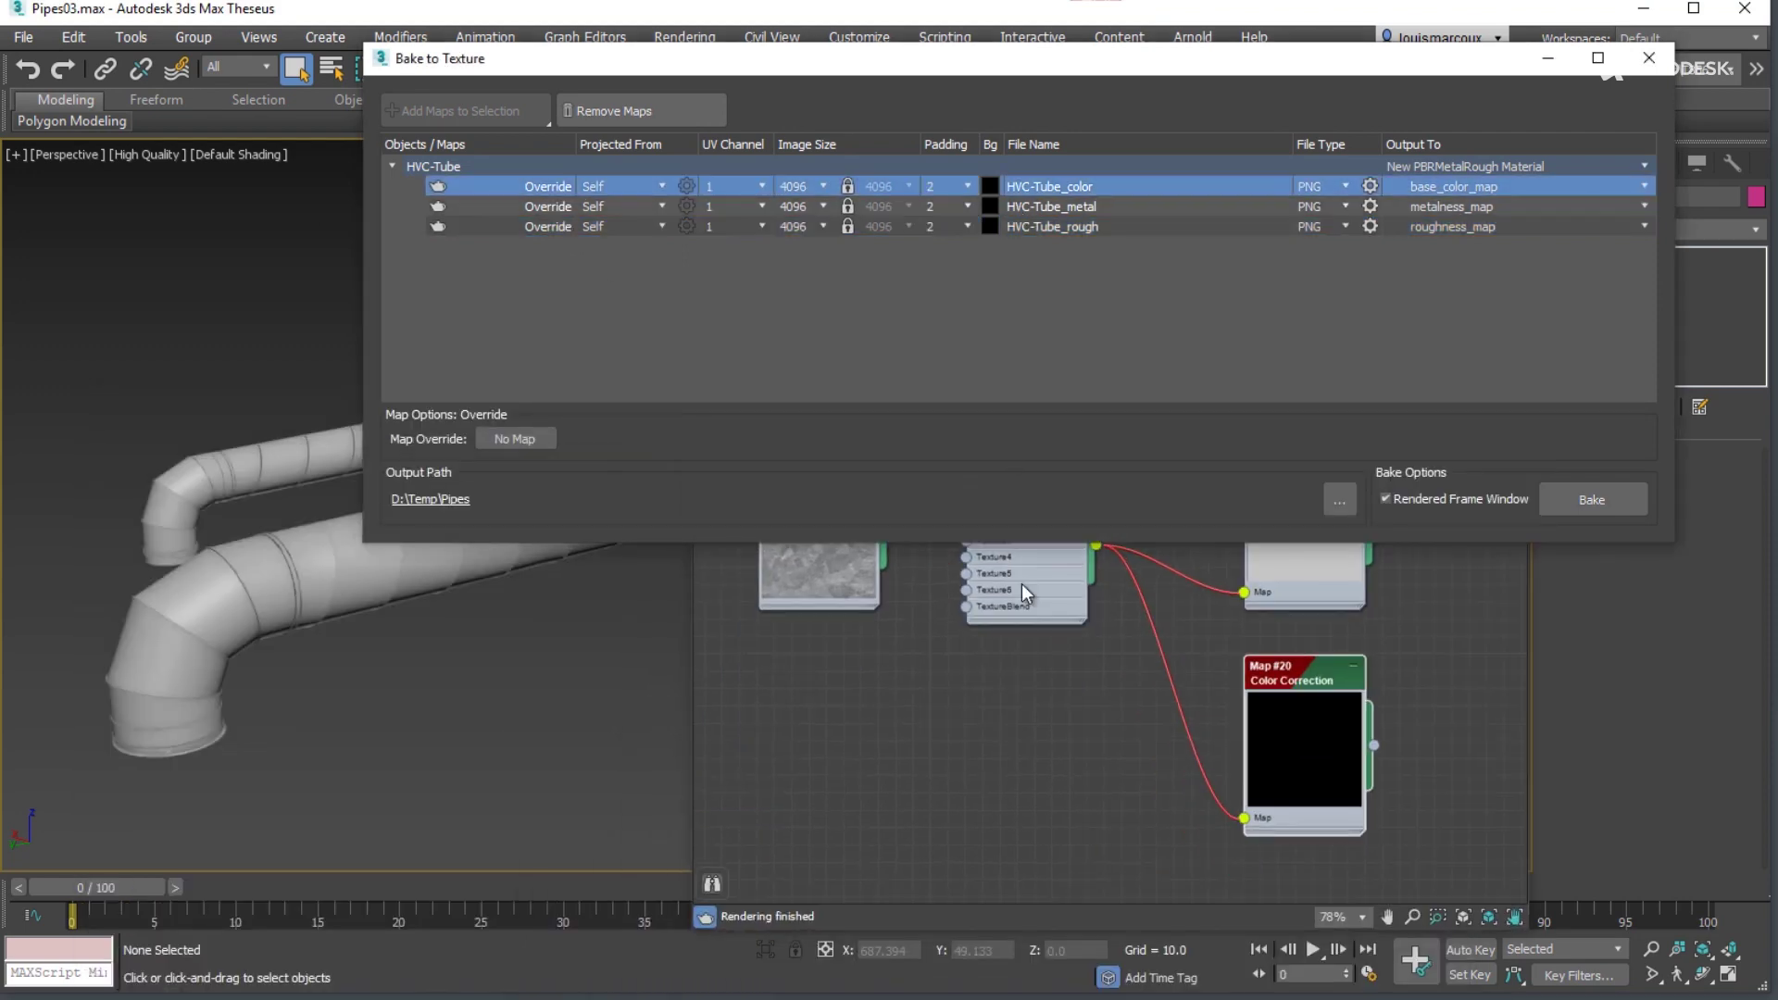
pyautogui.click(1106, 595)
pyautogui.moveTo(1097, 546); pyautogui.dragTo(550, 429)
pyautogui.click(961, 367)
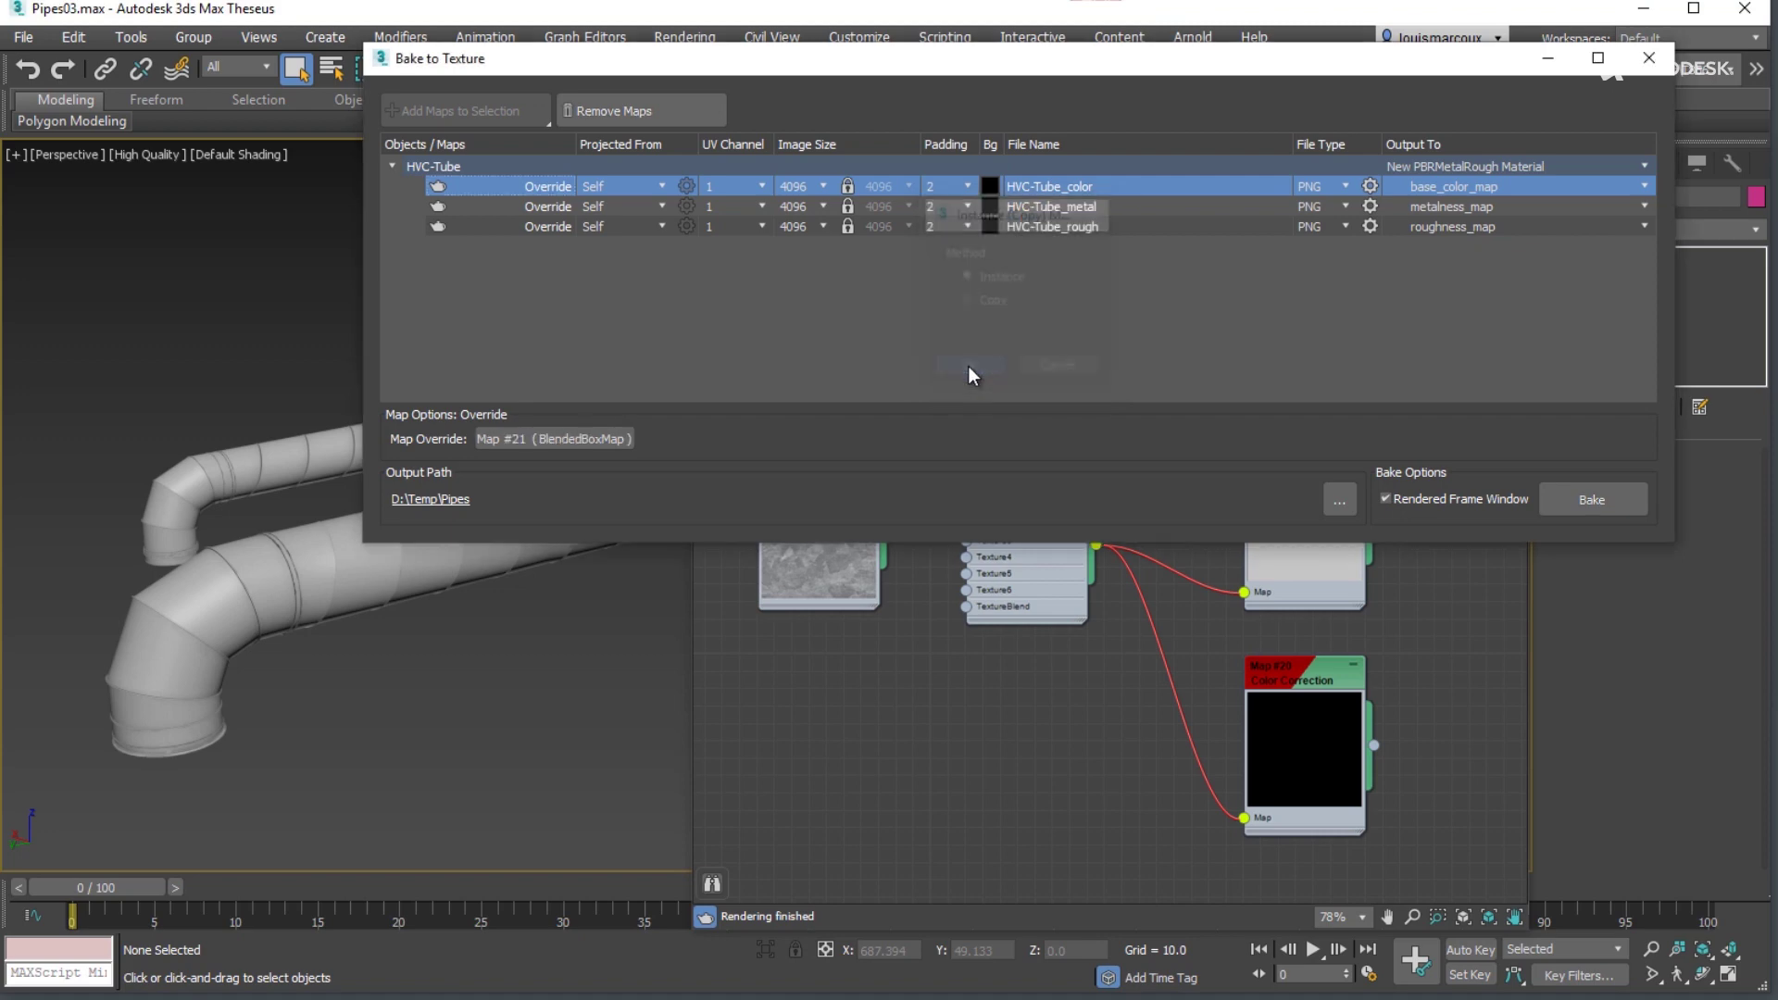
pyautogui.click(548, 206)
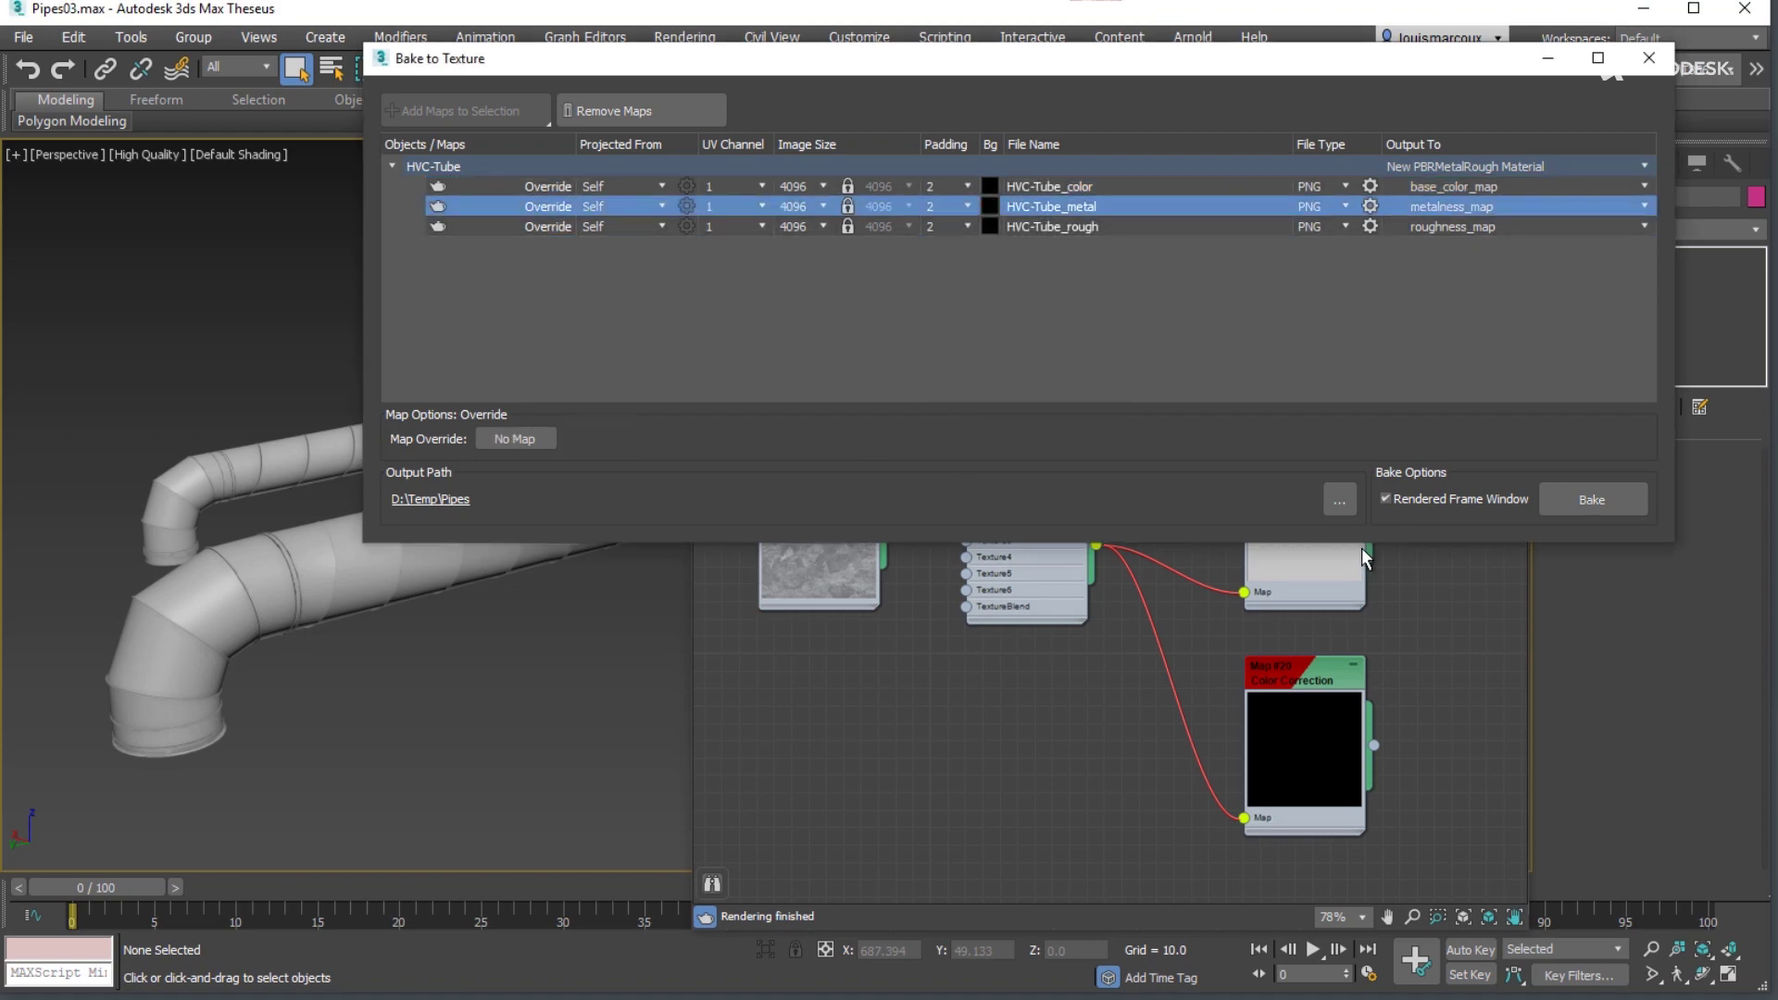
pyautogui.click(1407, 565)
pyautogui.moveTo(1374, 518); pyautogui.dragTo(536, 436)
pyautogui.click(963, 368)
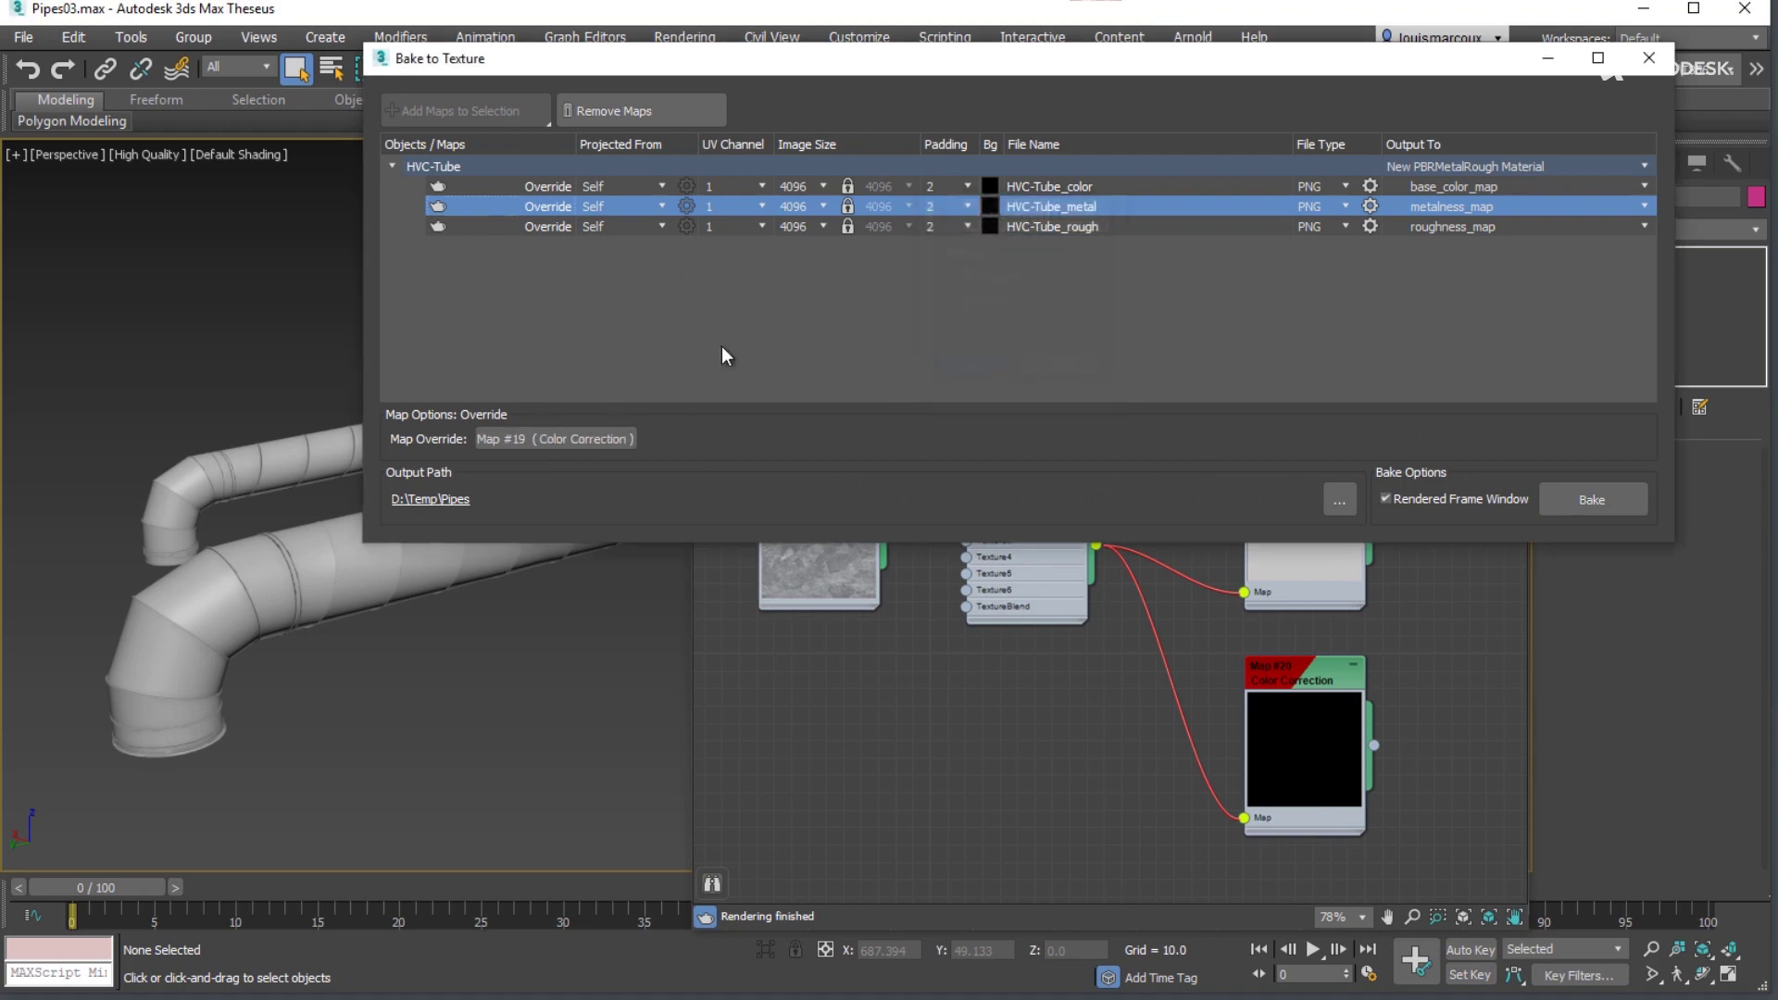
pyautogui.click(543, 226)
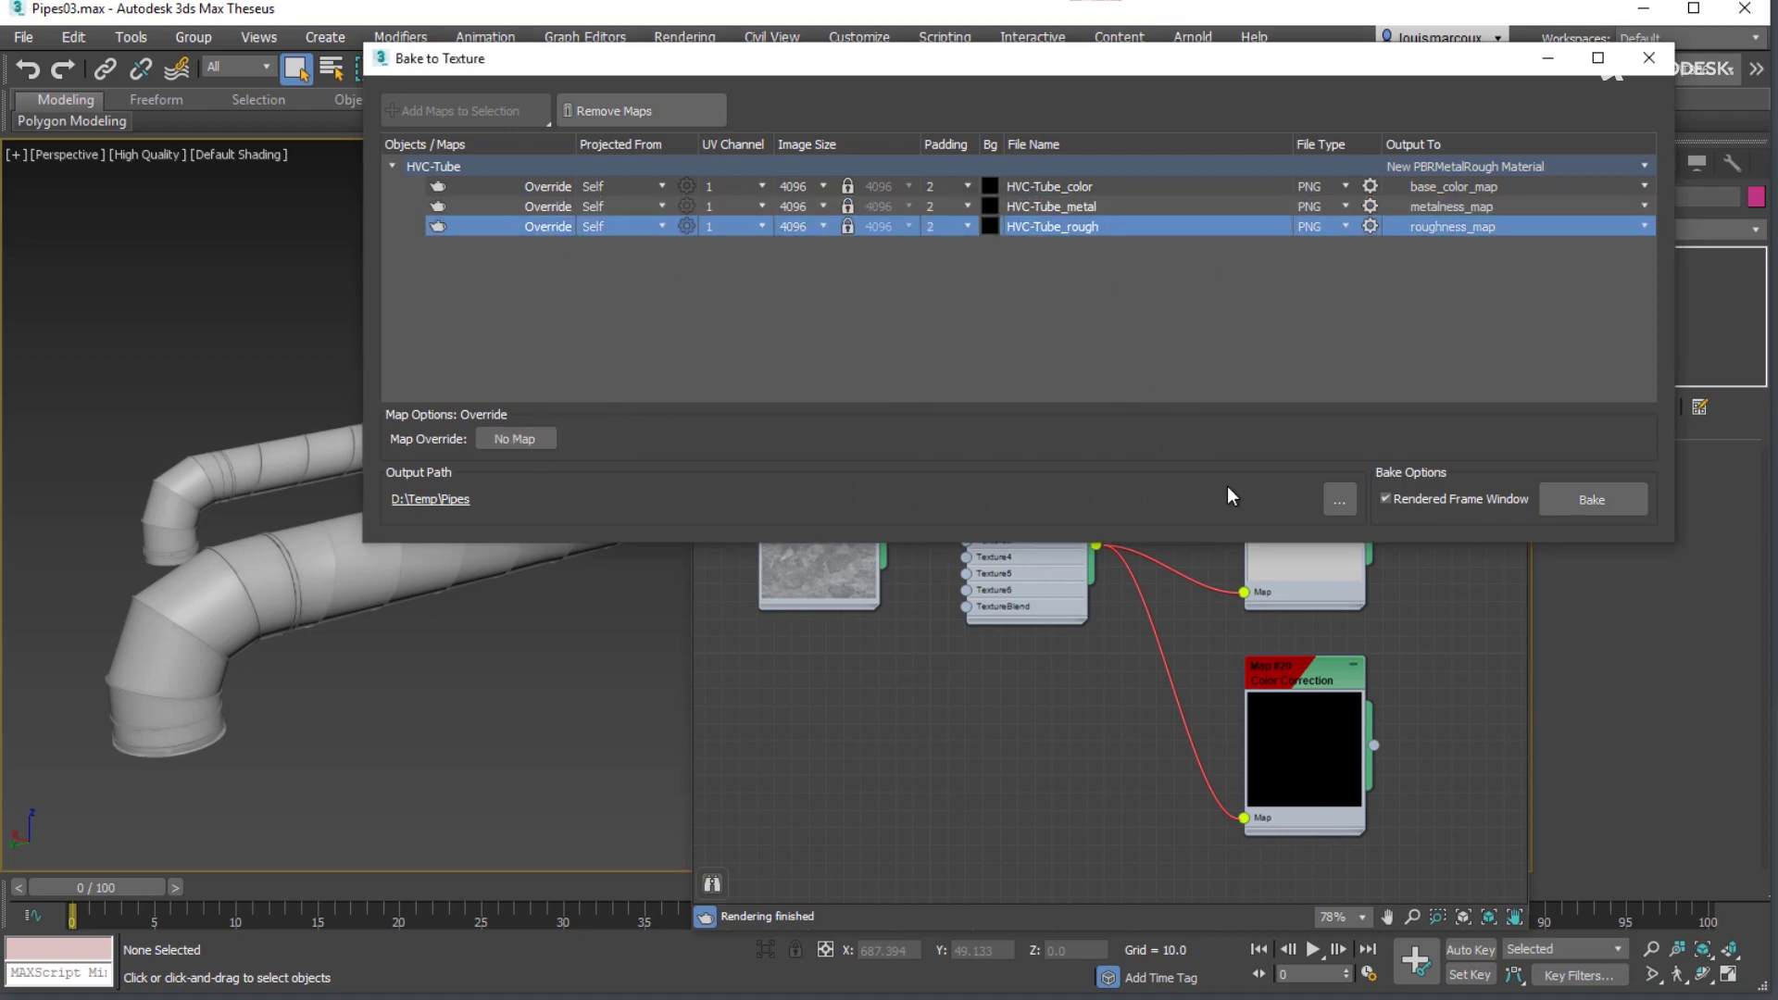
pyautogui.moveTo(1374, 744); pyautogui.dragTo(520, 441)
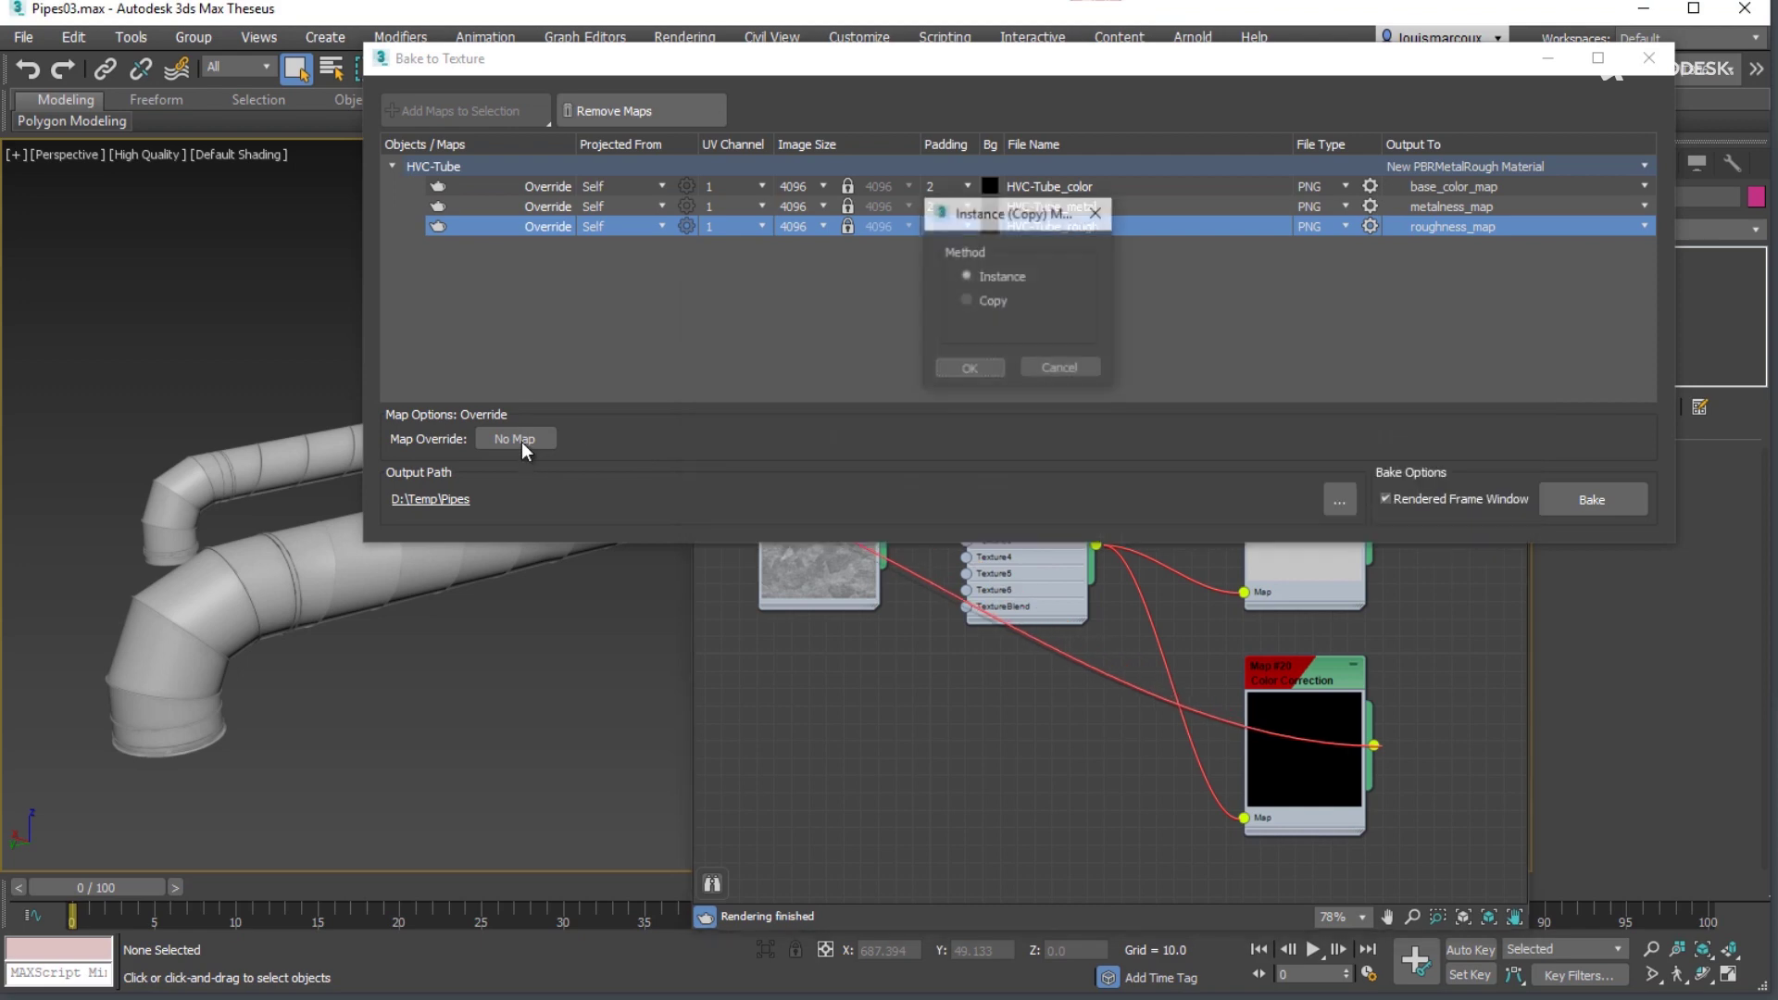
pyautogui.click(964, 369)
pyautogui.click(1497, 597)
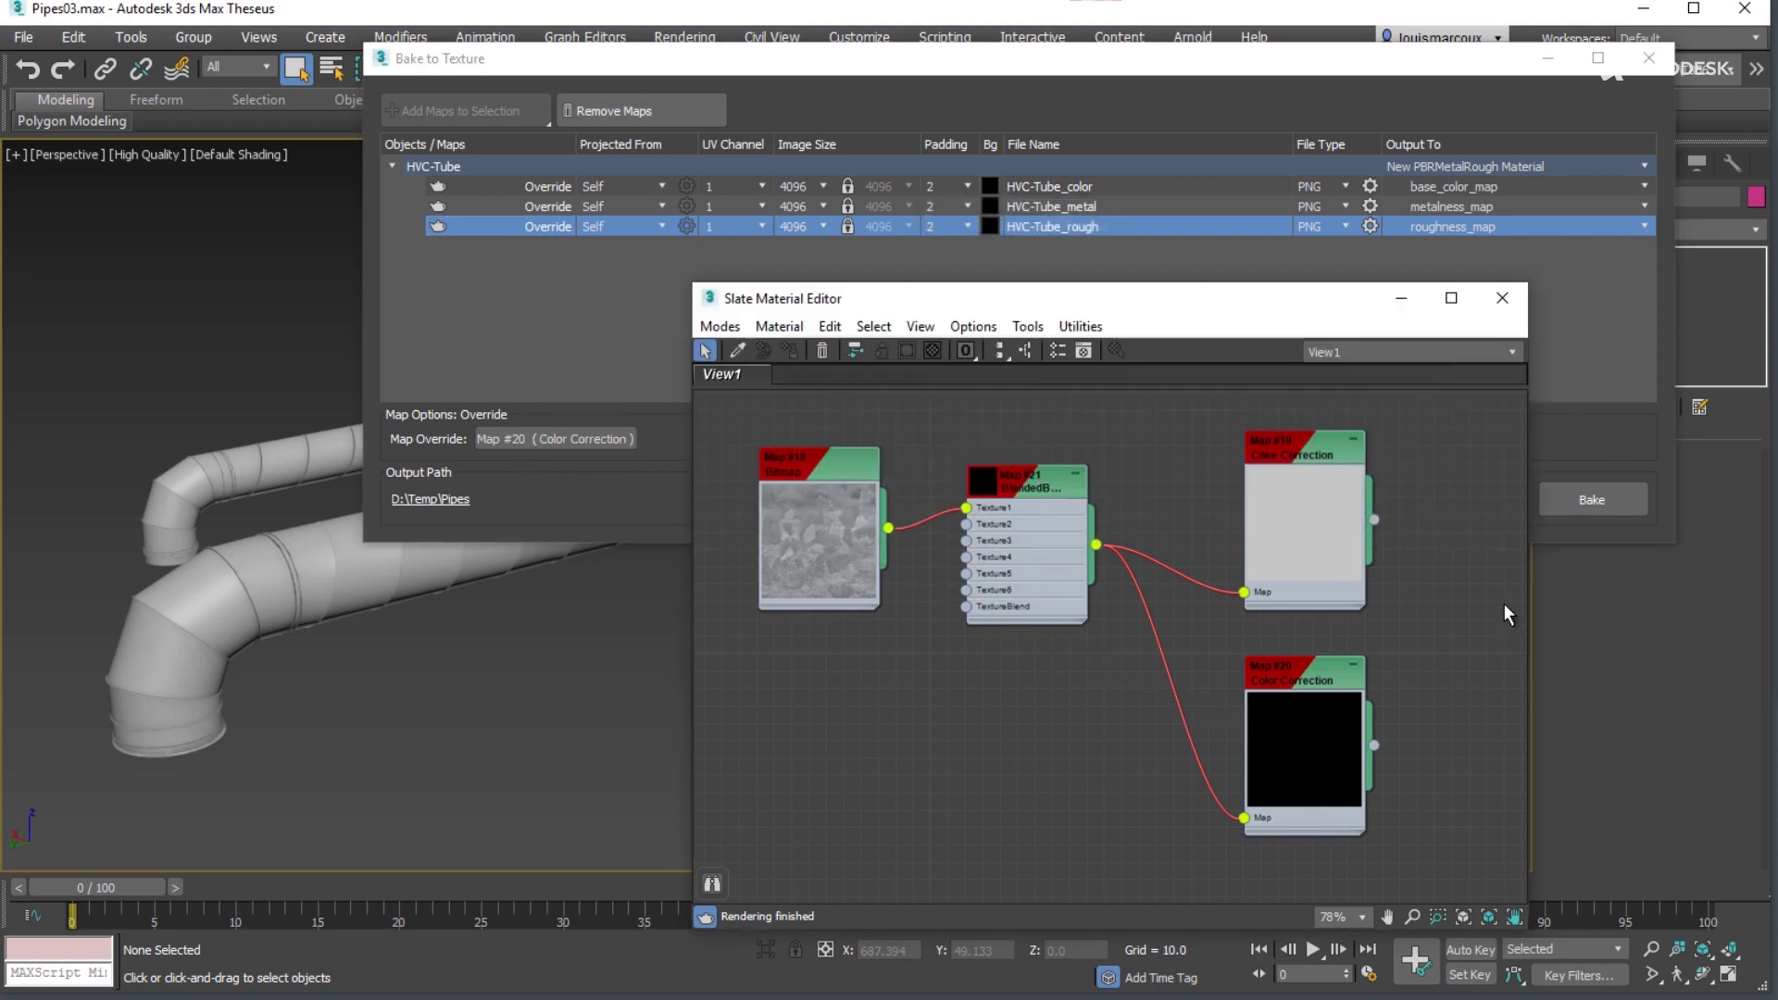
# Step: Close the Slate editor, bake all three HVC-Tube maps and dismiss the finished report
pyautogui.click(1501, 298)
pyautogui.moveTo(1322, 74); pyautogui.dragTo(1078, 230)
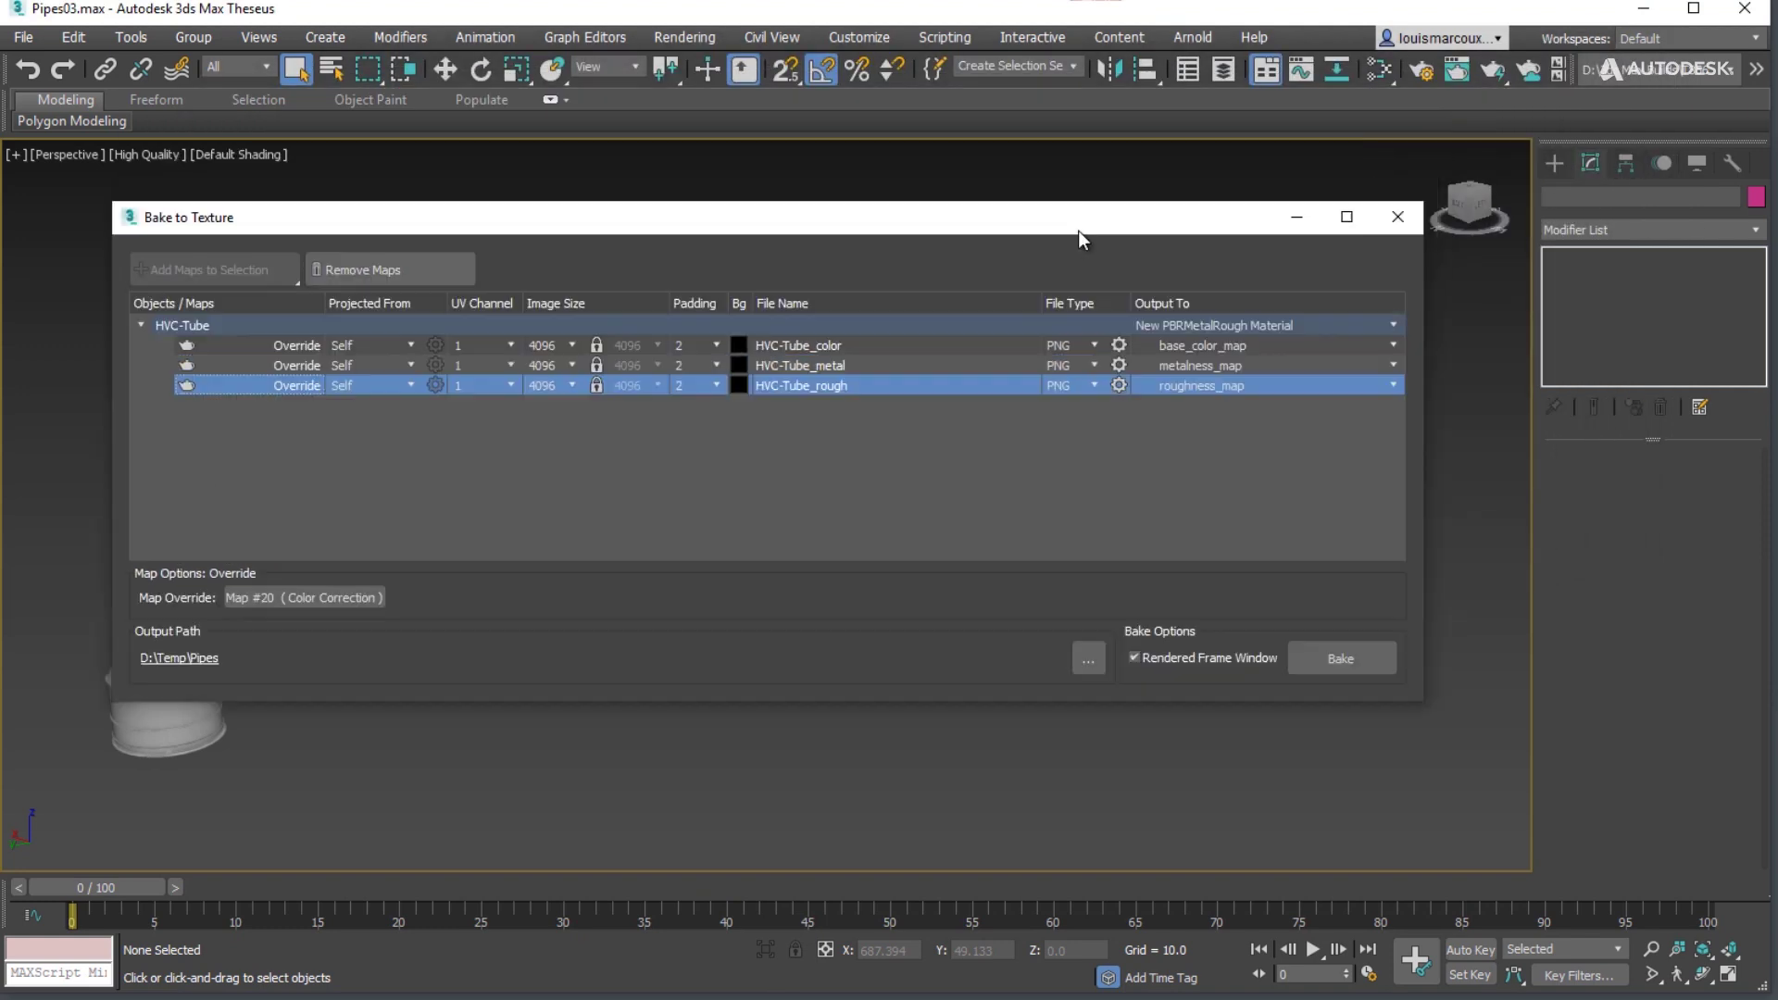
pyautogui.click(1334, 658)
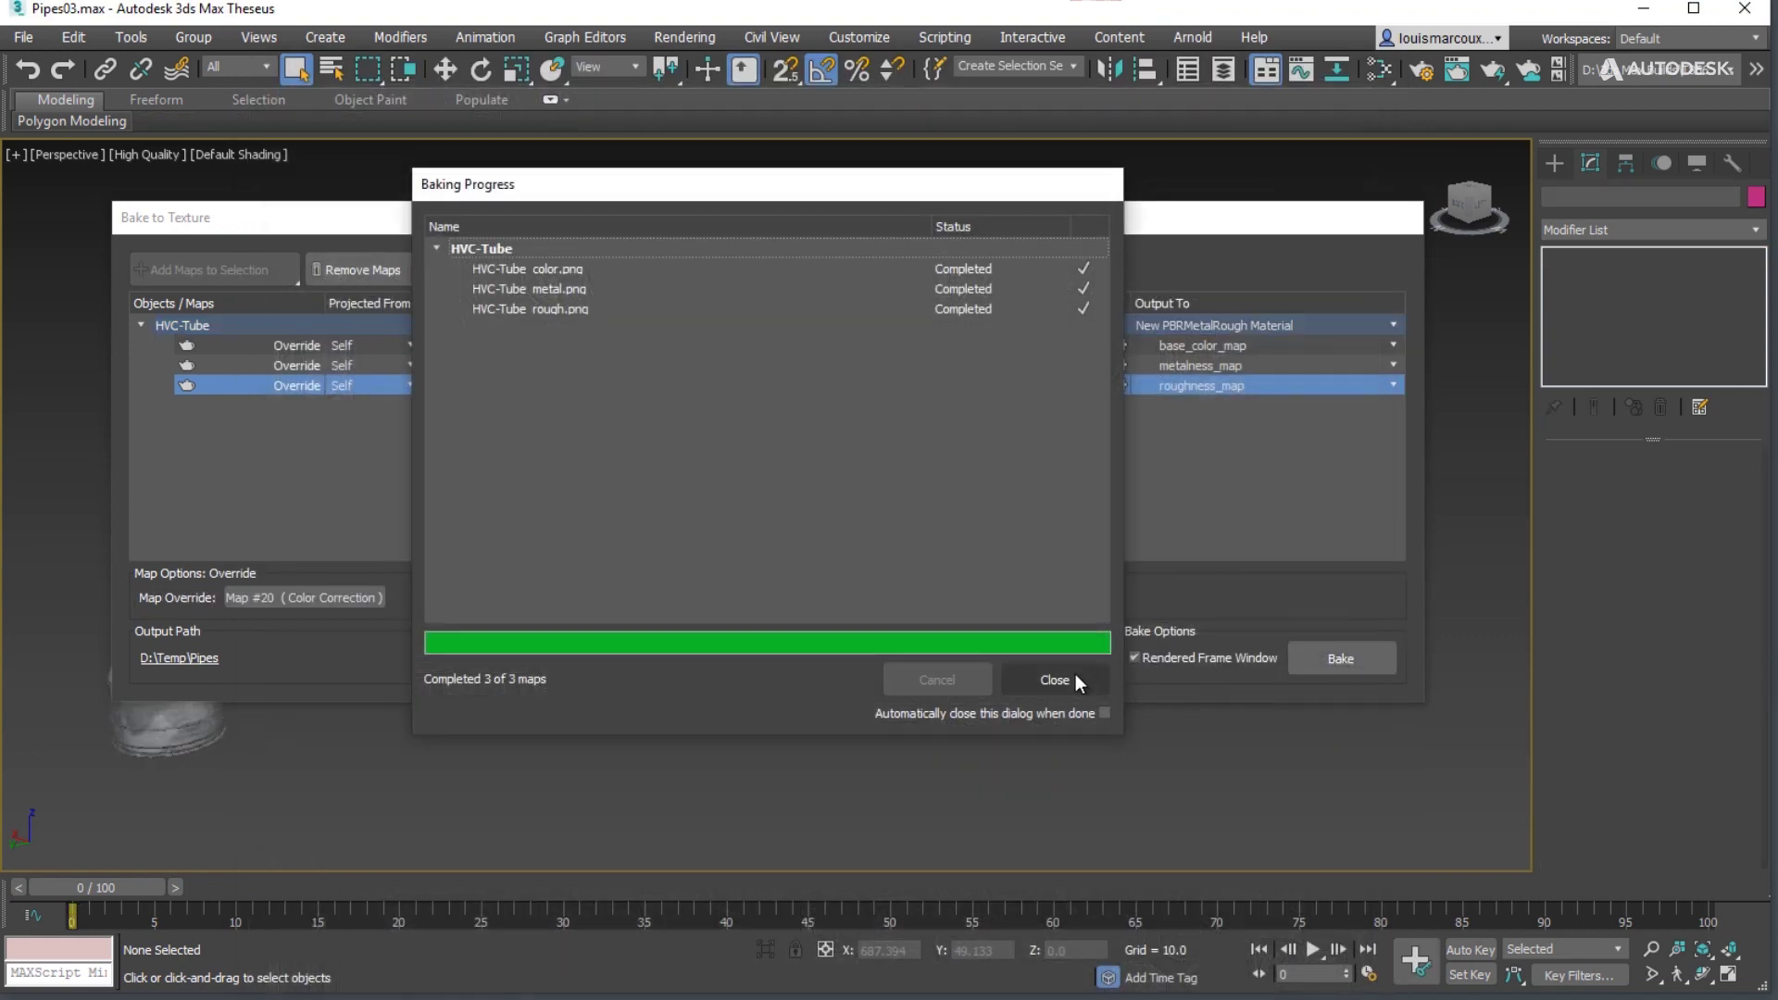
pyautogui.click(1074, 674)
# Step: Close the Bake to Texture window and orbit around the textured pipes
pyautogui.click(1397, 220)
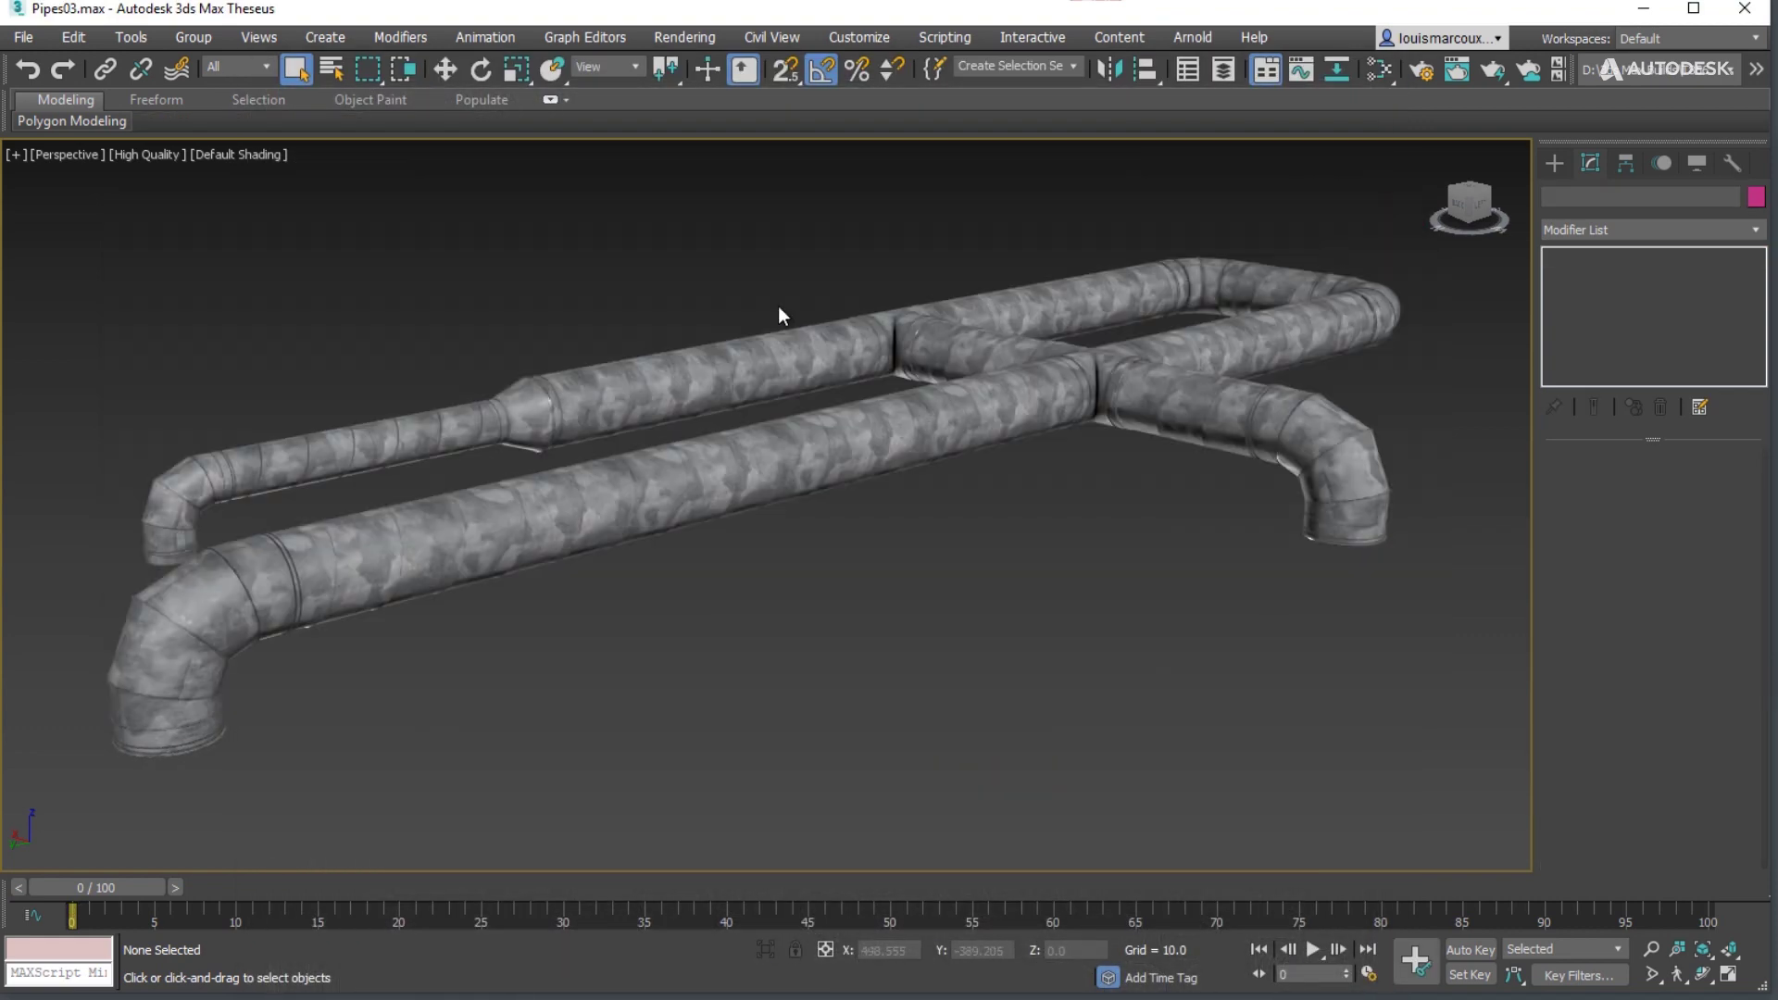
pyautogui.keyDown('alt'); pyautogui.moveTo(685, 556); pyautogui.dragTo(1207, 329, button='middle'); pyautogui.keyUp('alt')
pyautogui.scroll(3, 970, 589)
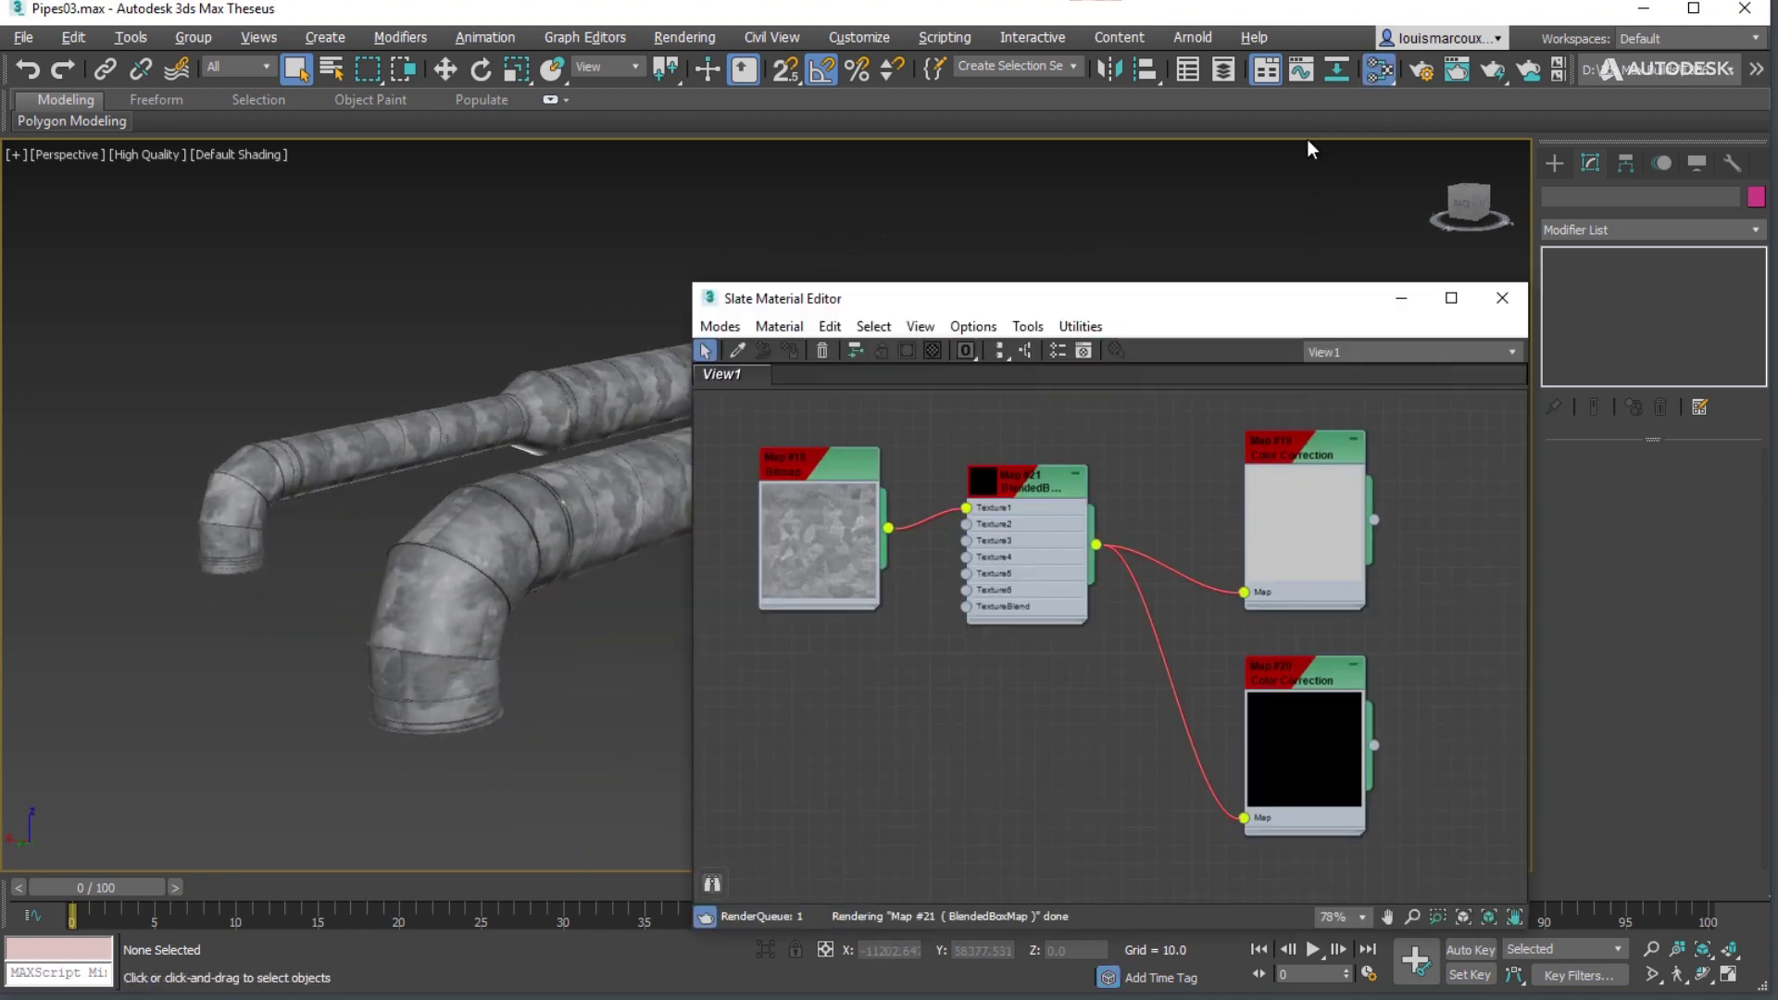
# Step: Create View2 and load Shell Material #8 with its PBR material and three bitmaps, neatly arranged
pyautogui.rightClick(750, 378)
pyautogui.click(814, 512)
pyautogui.click(825, 545)
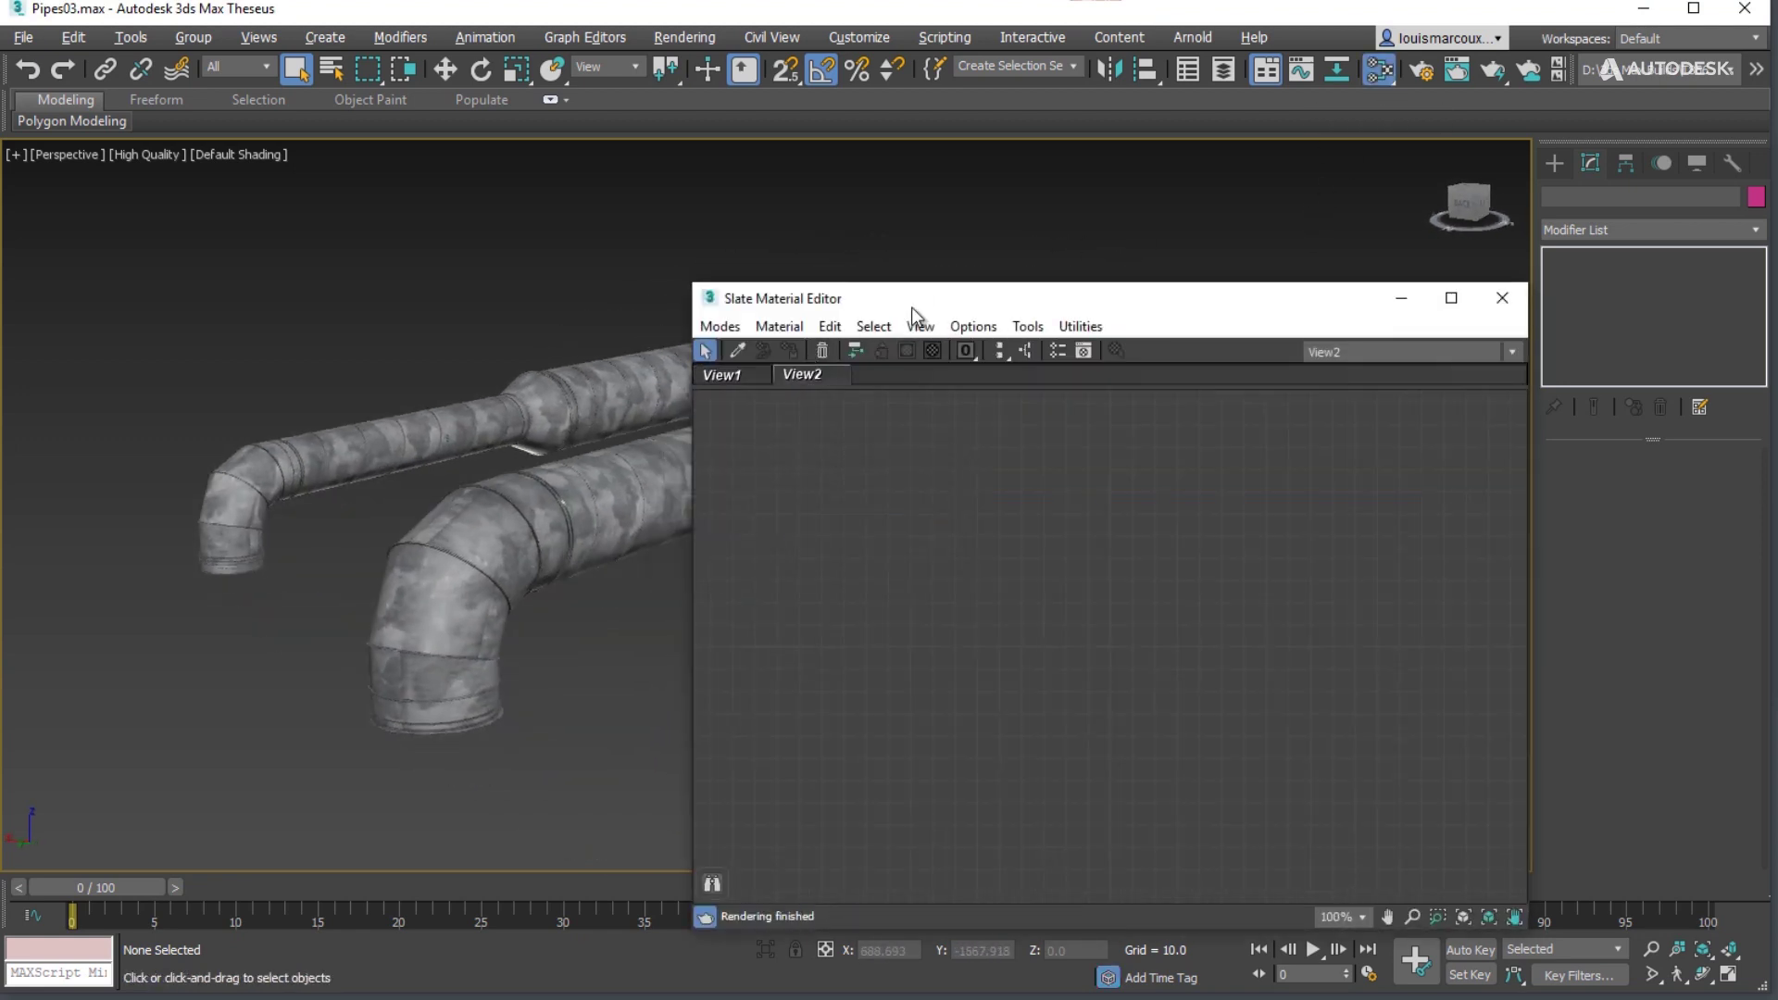
pyautogui.moveTo(911, 308); pyautogui.dragTo(972, 208)
pyautogui.click(799, 248)
pyautogui.click(639, 389)
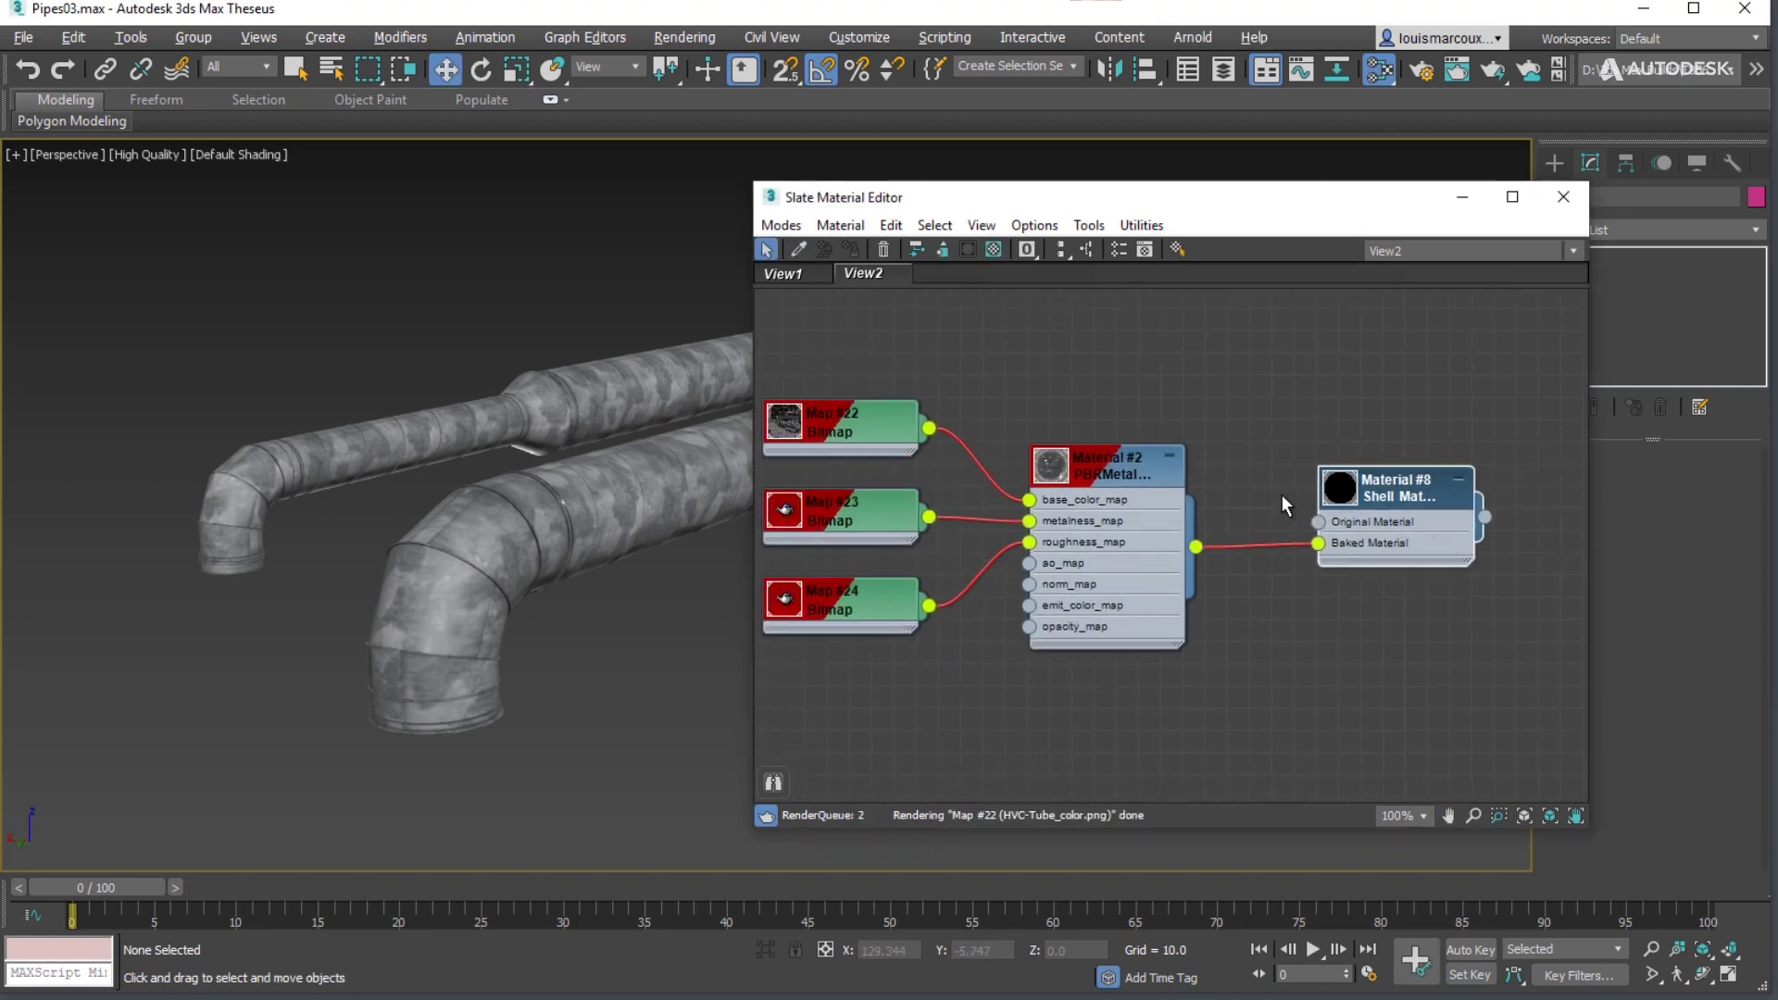
pyautogui.moveTo(1063, 494); pyautogui.dragTo(1146, 486, button='middle')
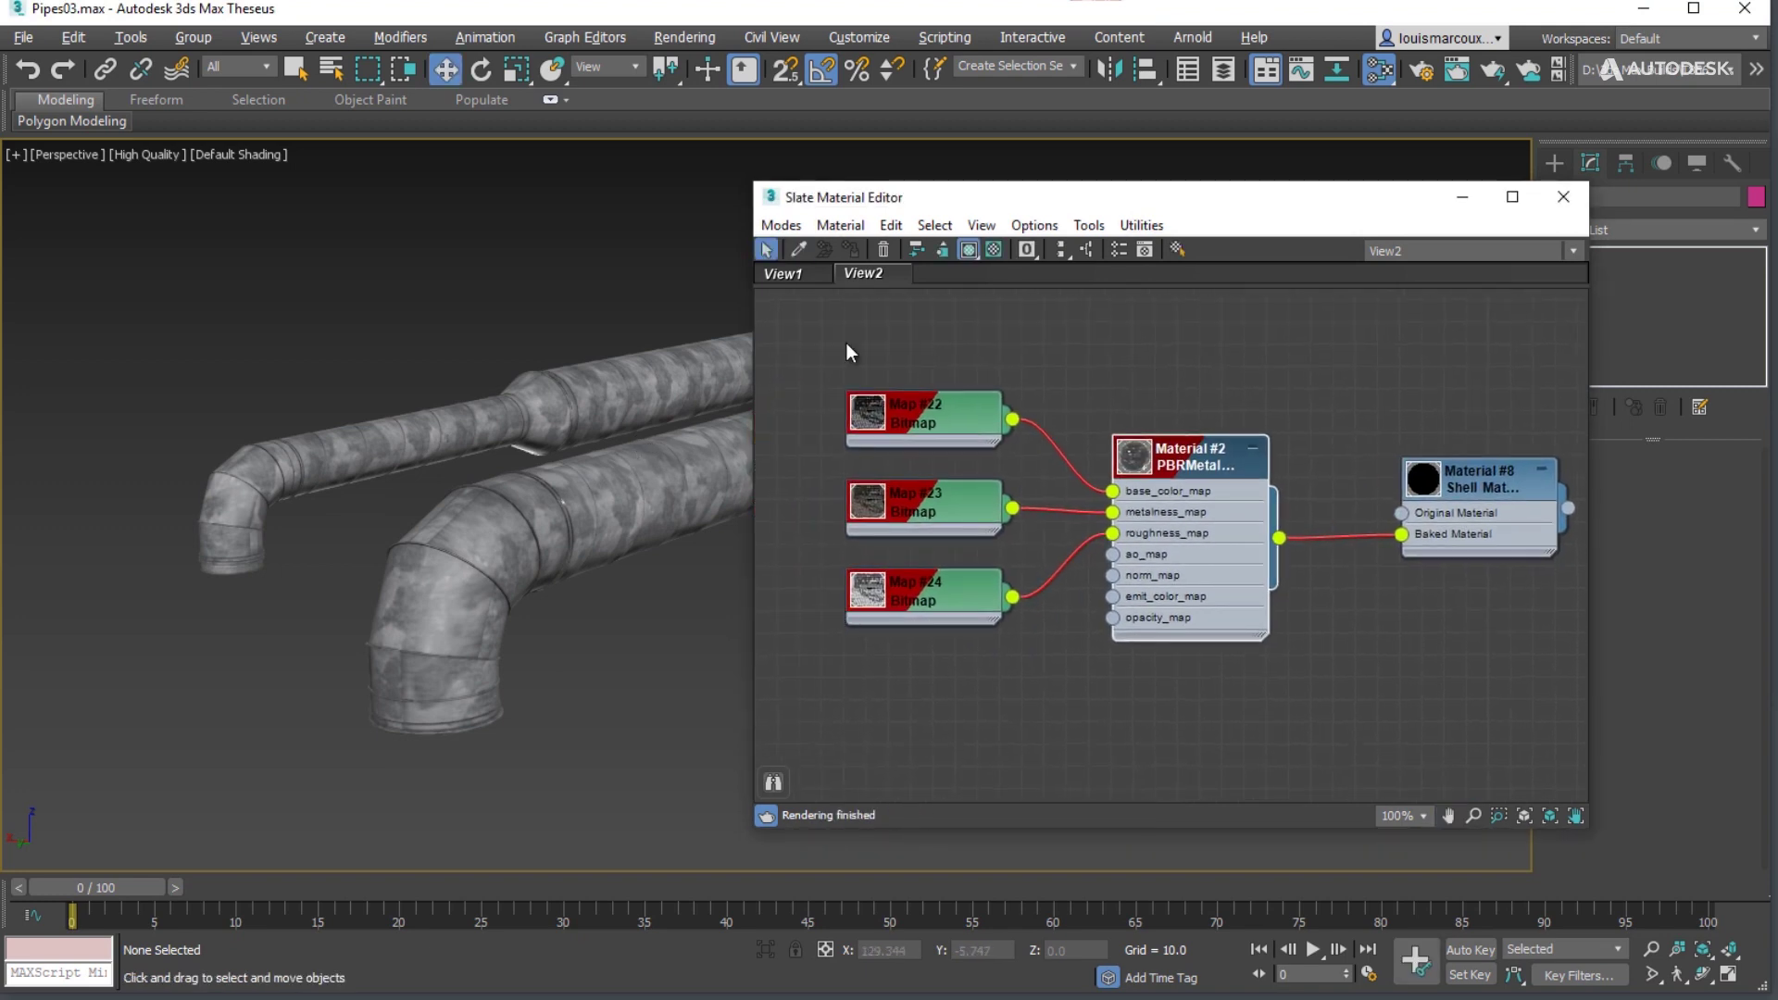
pyautogui.click(798, 276)
# Step: Rename the BlendedBoxMap override node to Color
pyautogui.moveTo(1229, 524); pyautogui.dragTo(1167, 496, button='middle')
pyautogui.moveTo(1246, 199); pyautogui.dragTo(1065, 202)
pyautogui.doubleClick(761, 373)
pyautogui.moveTo(1168, 294); pyautogui.dragTo(1025, 295)
pyautogui.write('Color')
pyautogui.press('Return')
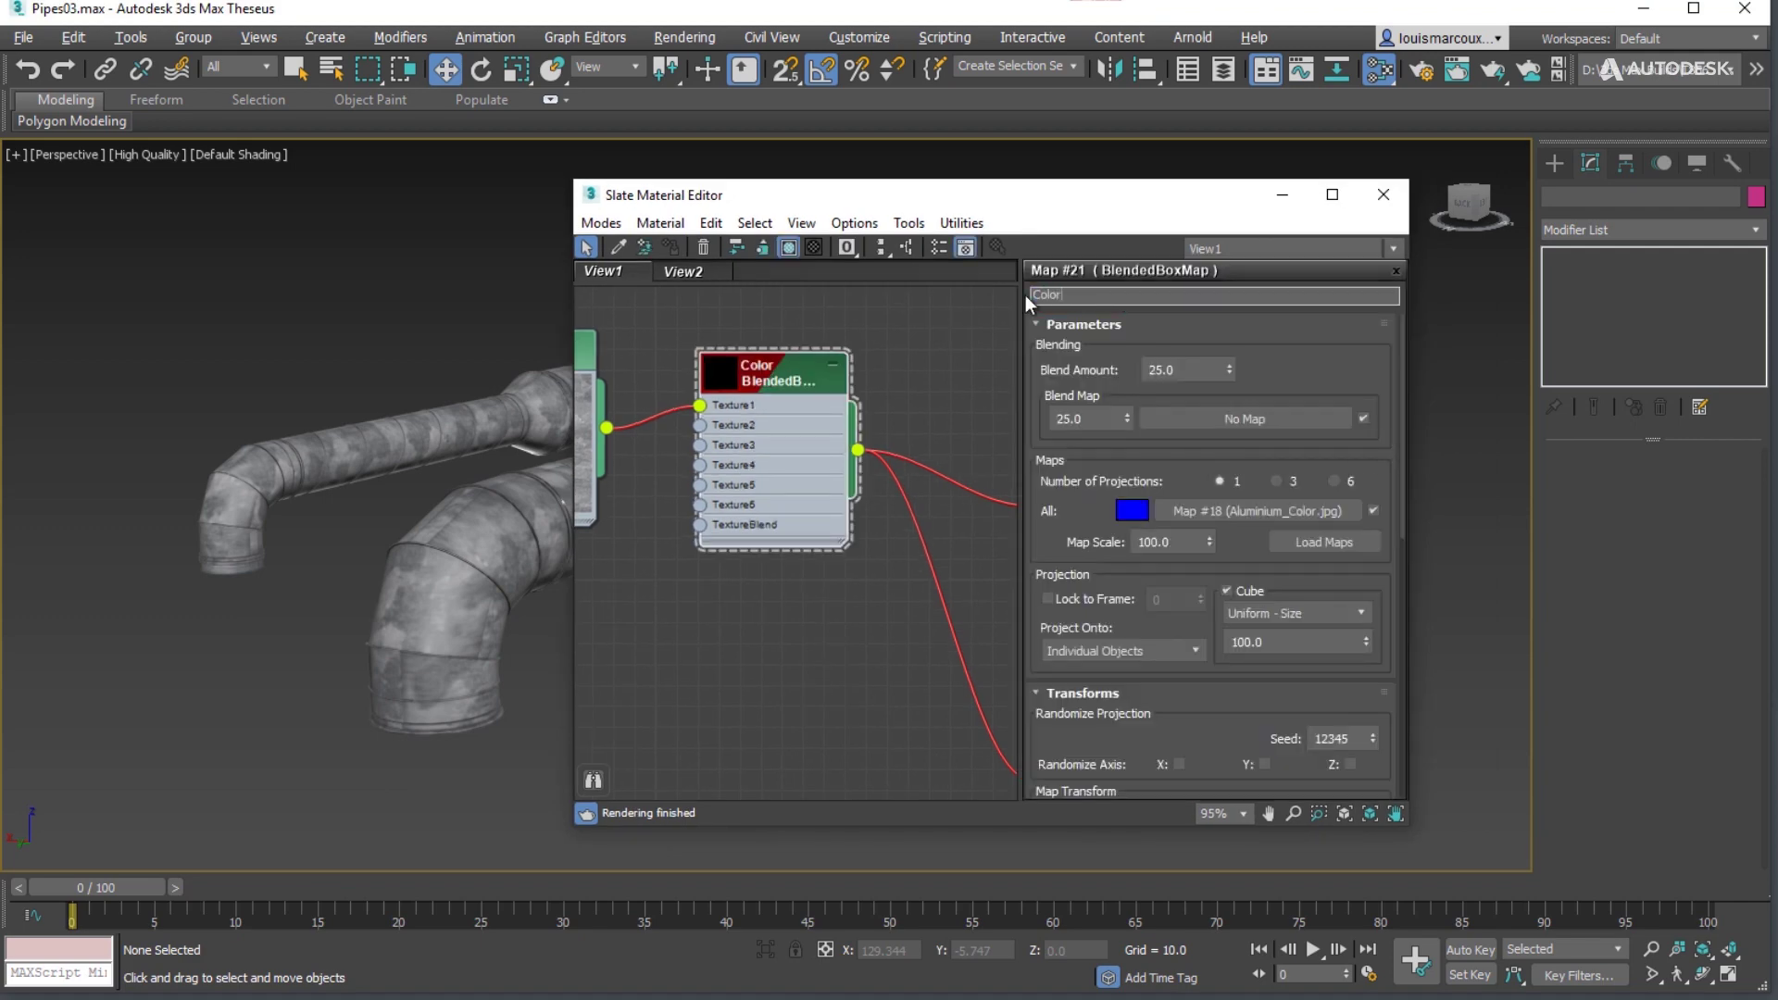
# Step: Rename the two Color Correction maps Metal and Rough, then widen the node editor
pyautogui.moveTo(930, 496); pyautogui.dragTo(649, 441, button='middle')
pyautogui.doubleClick(830, 313)
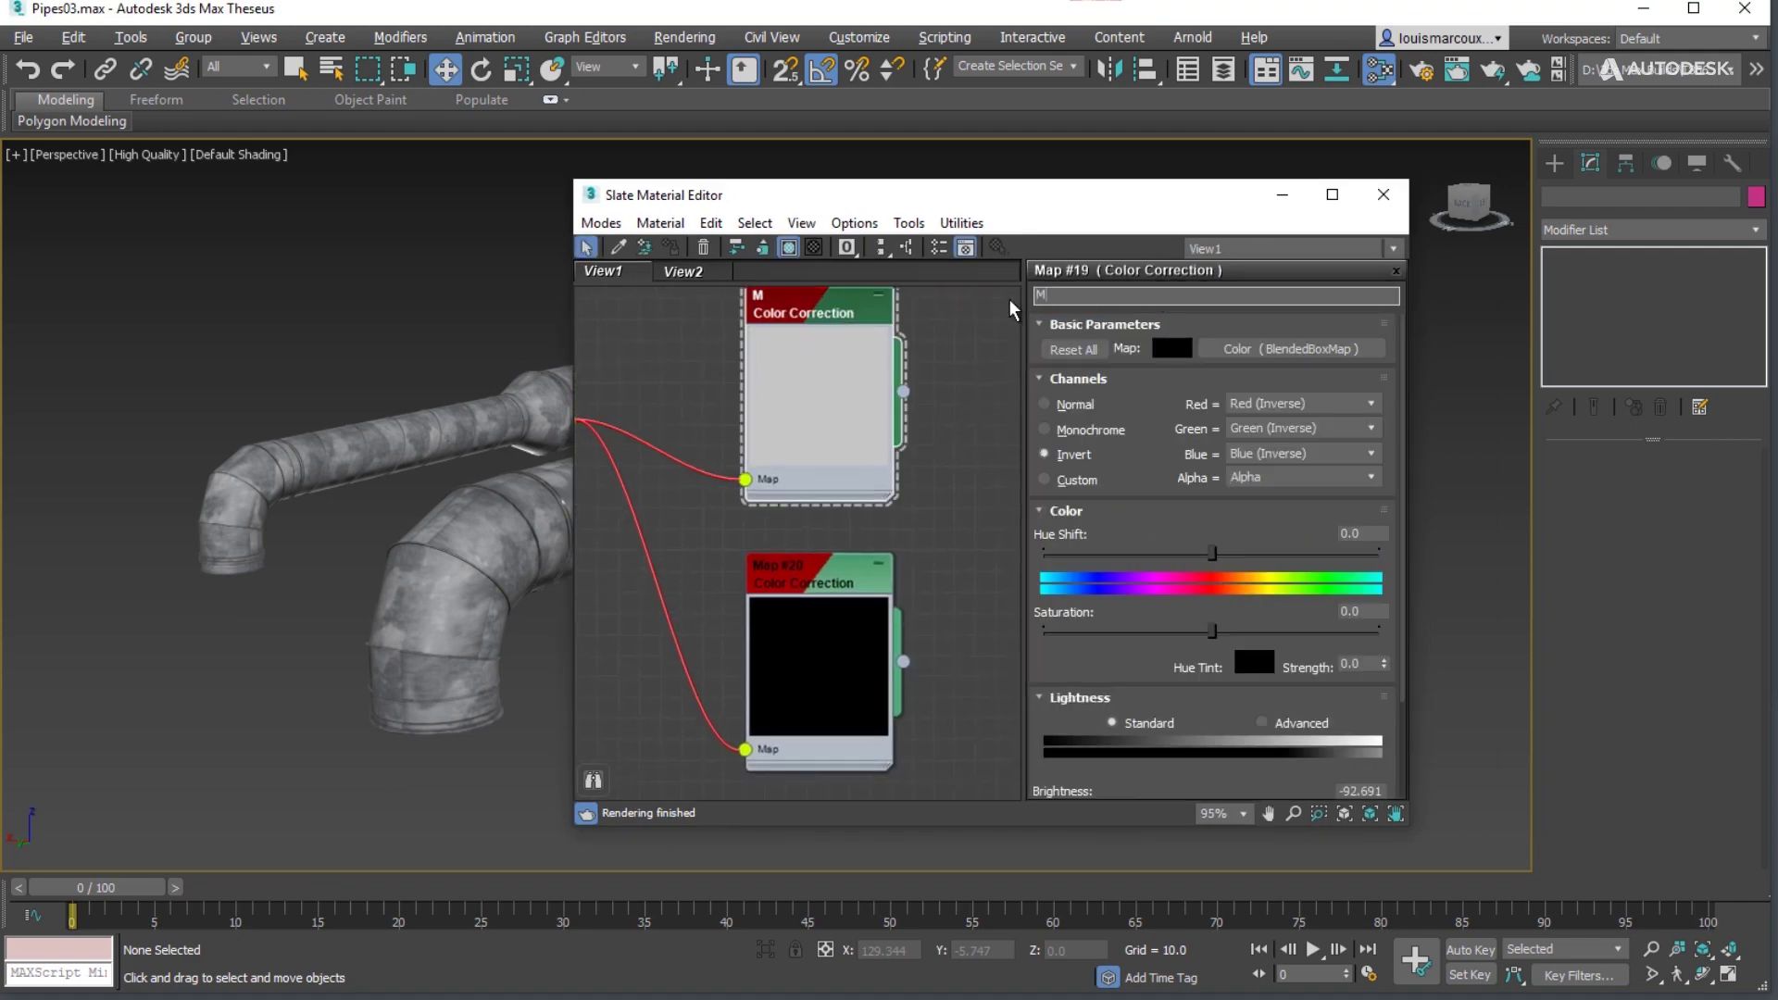
pyautogui.doubleClick(842, 581)
pyautogui.moveTo(1166, 294); pyautogui.dragTo(1027, 294)
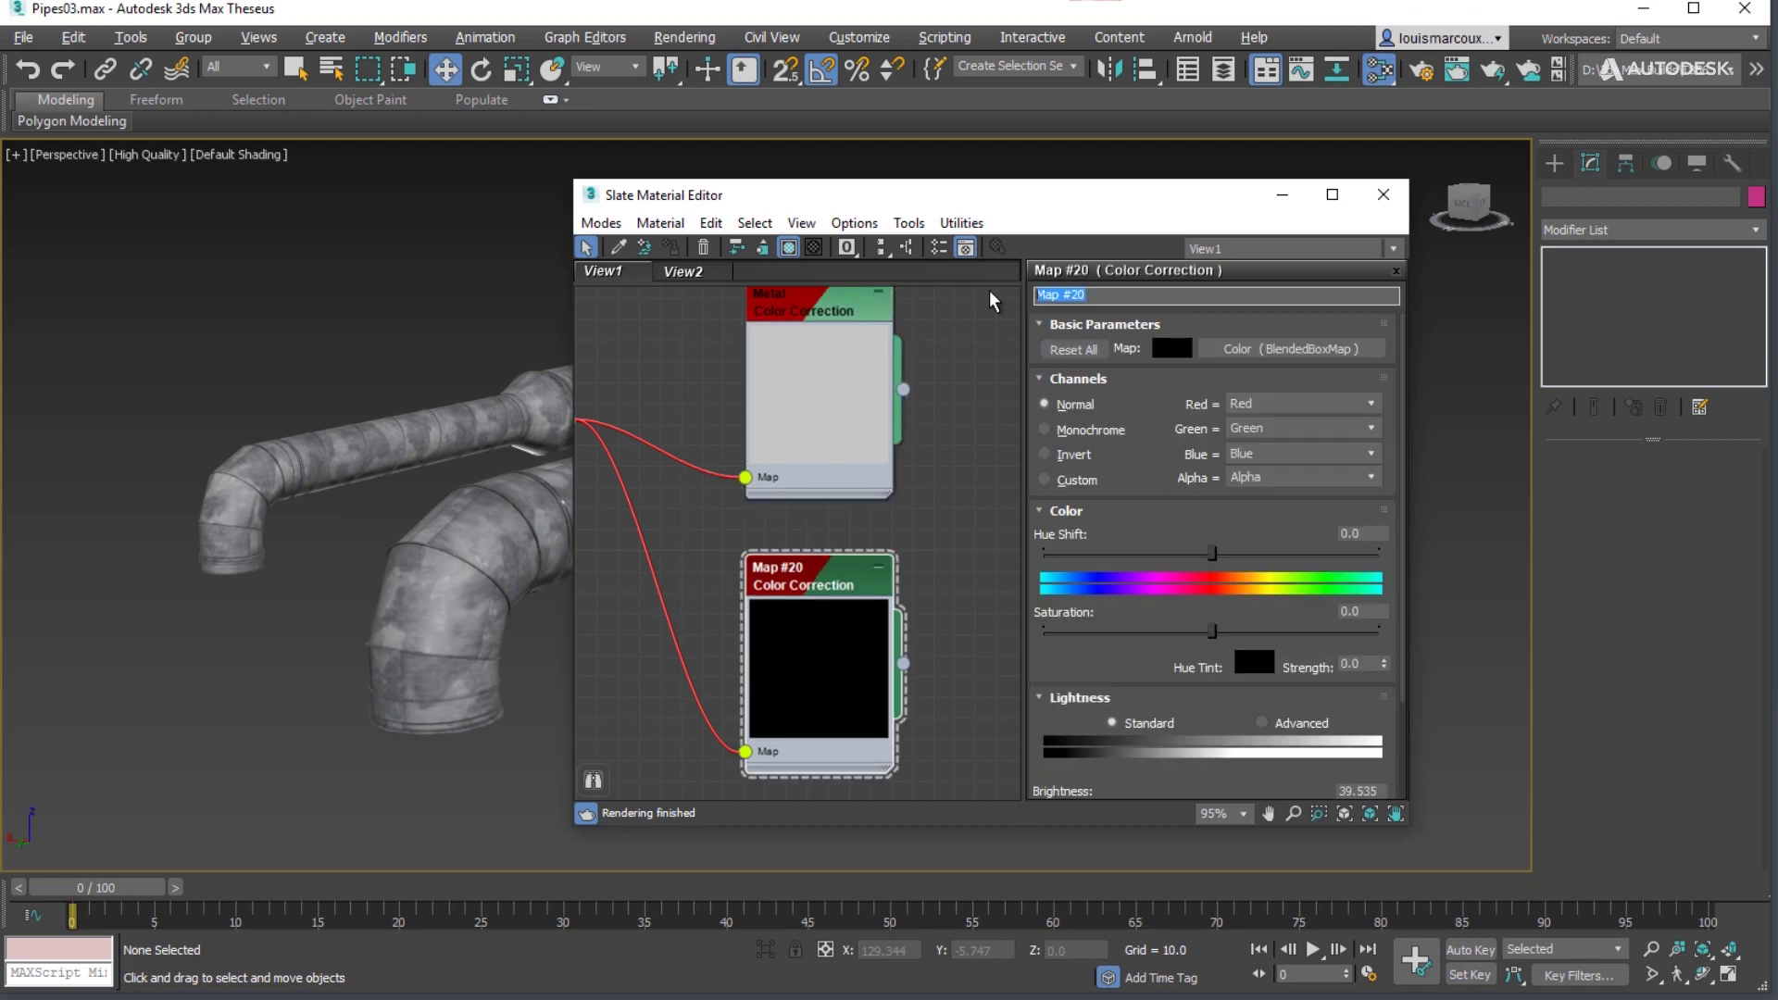
pyautogui.write('Ro')
pyautogui.click(1396, 272)
pyautogui.moveTo(574, 454); pyautogui.dragTo(166, 456)
# Step: Show the Material/Map Browser and create a new material library saved as BTTMaps.mat
pyautogui.click(502, 222)
pyautogui.click(520, 242)
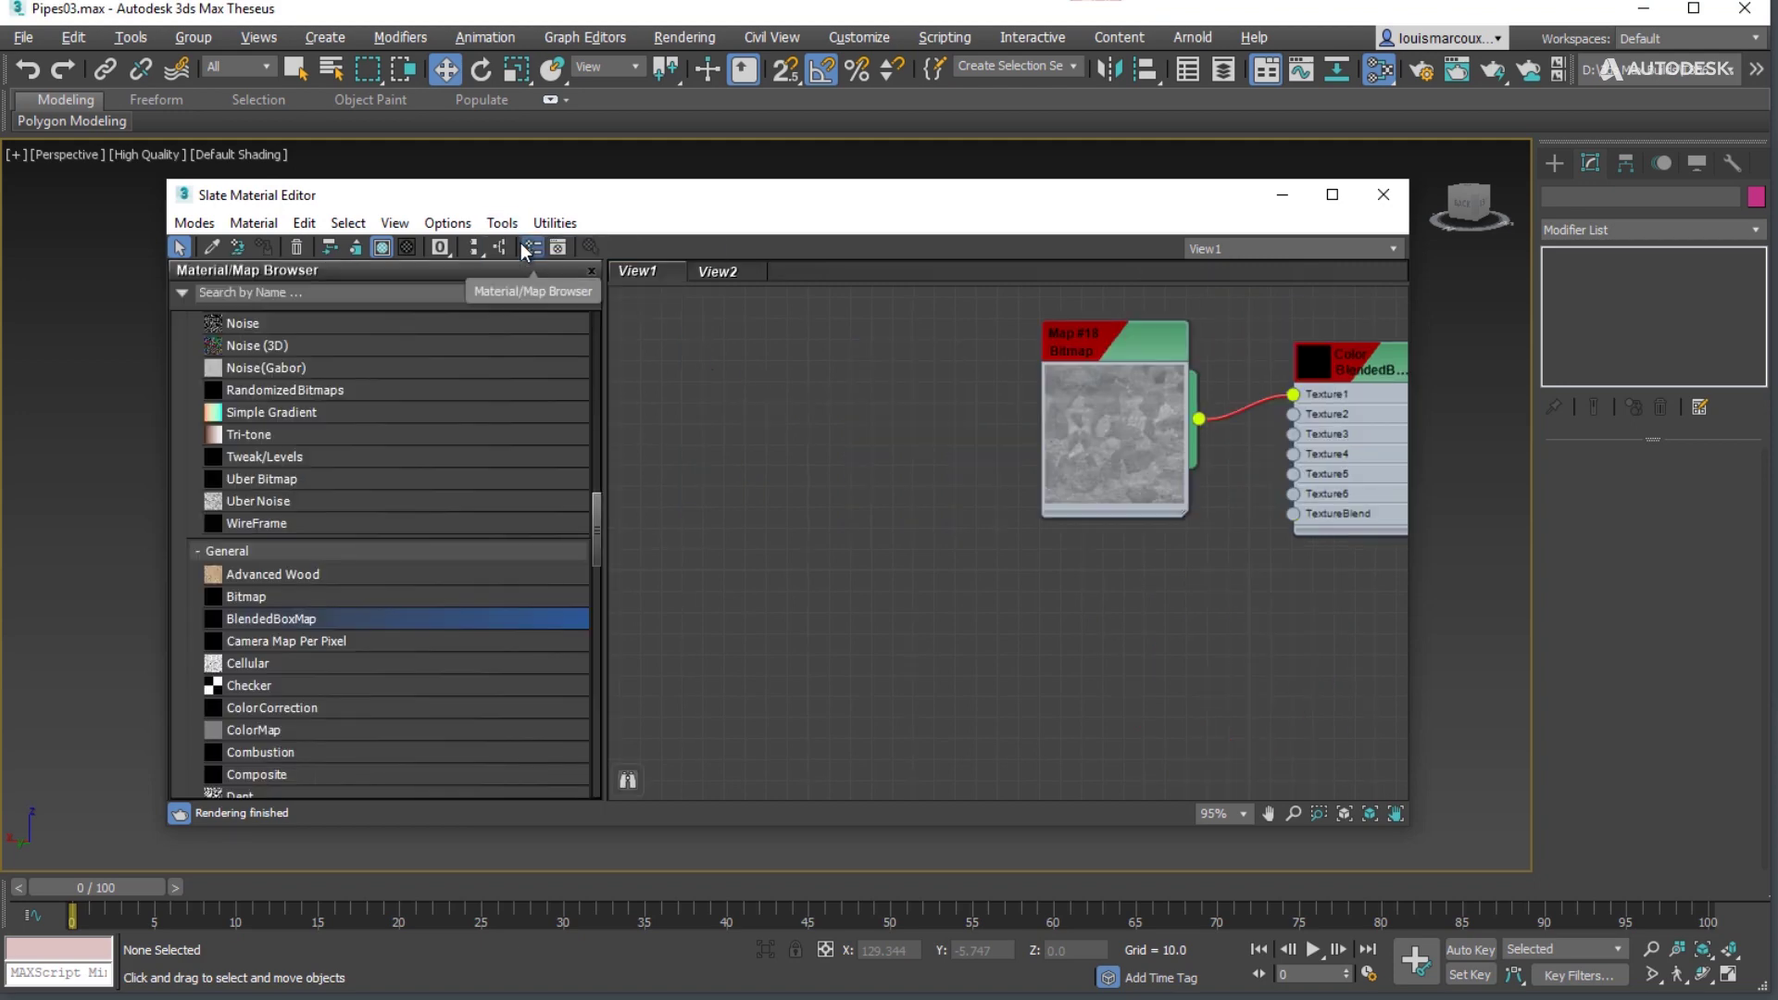
pyautogui.click(184, 295)
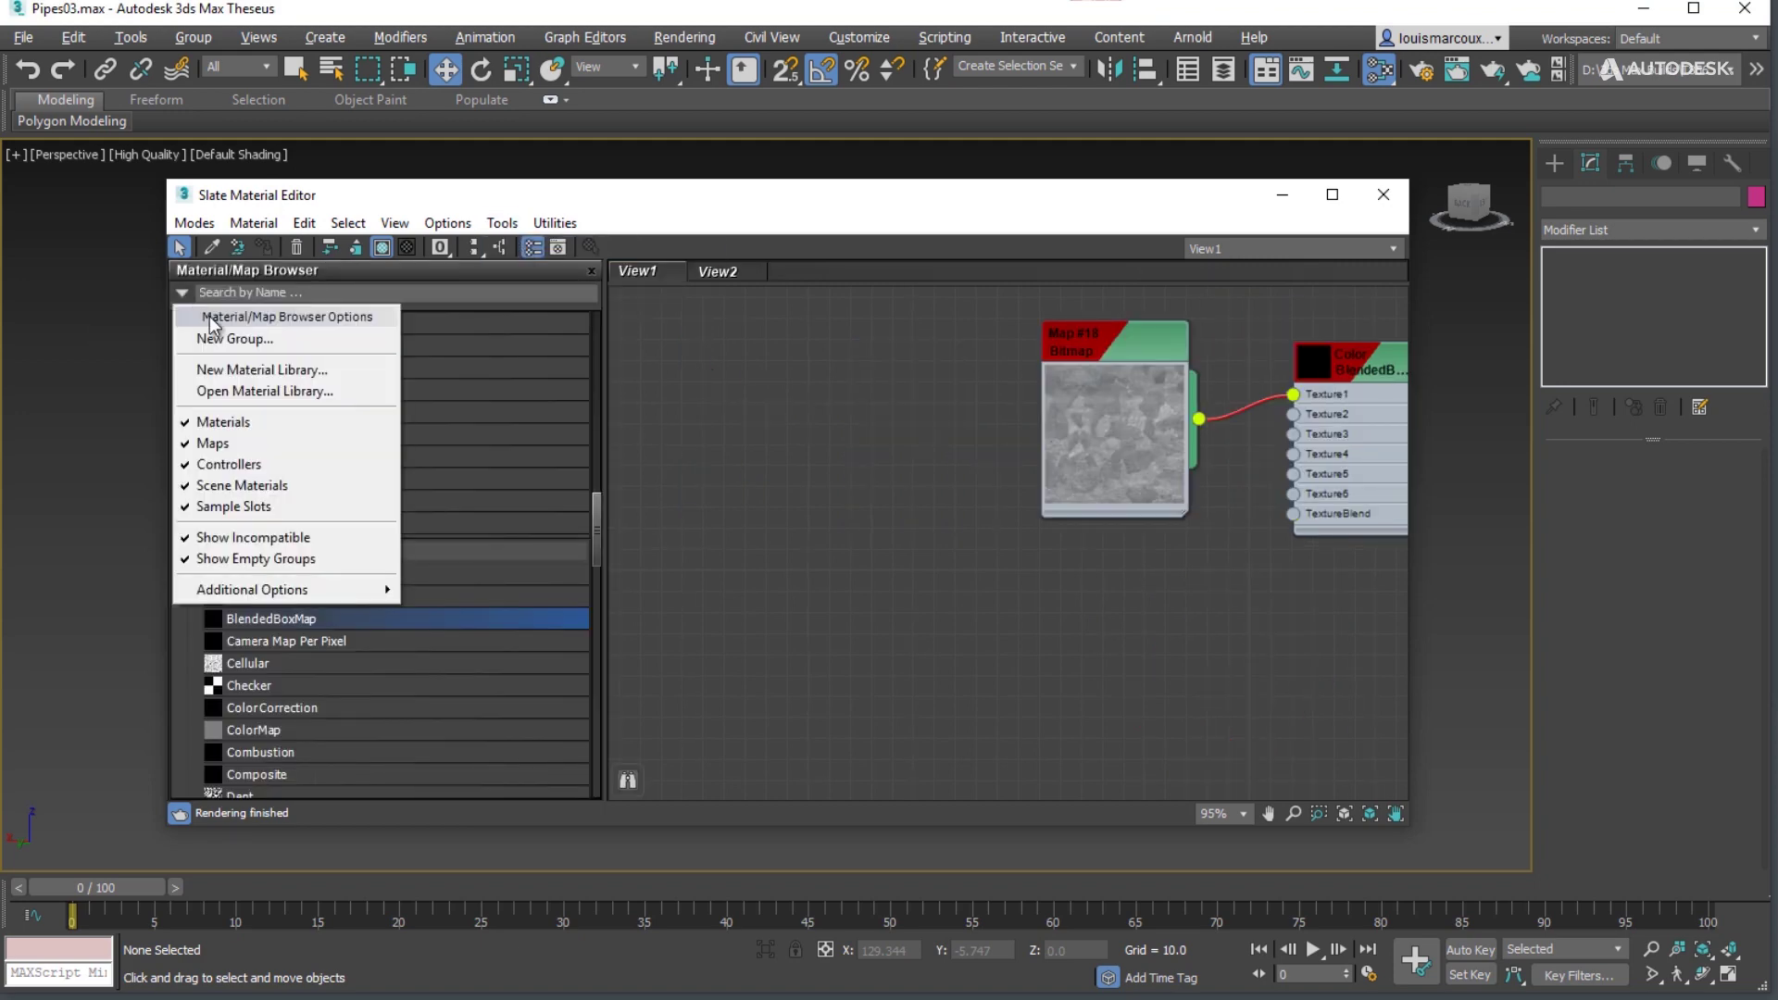
pyautogui.click(234, 370)
pyautogui.write('B')
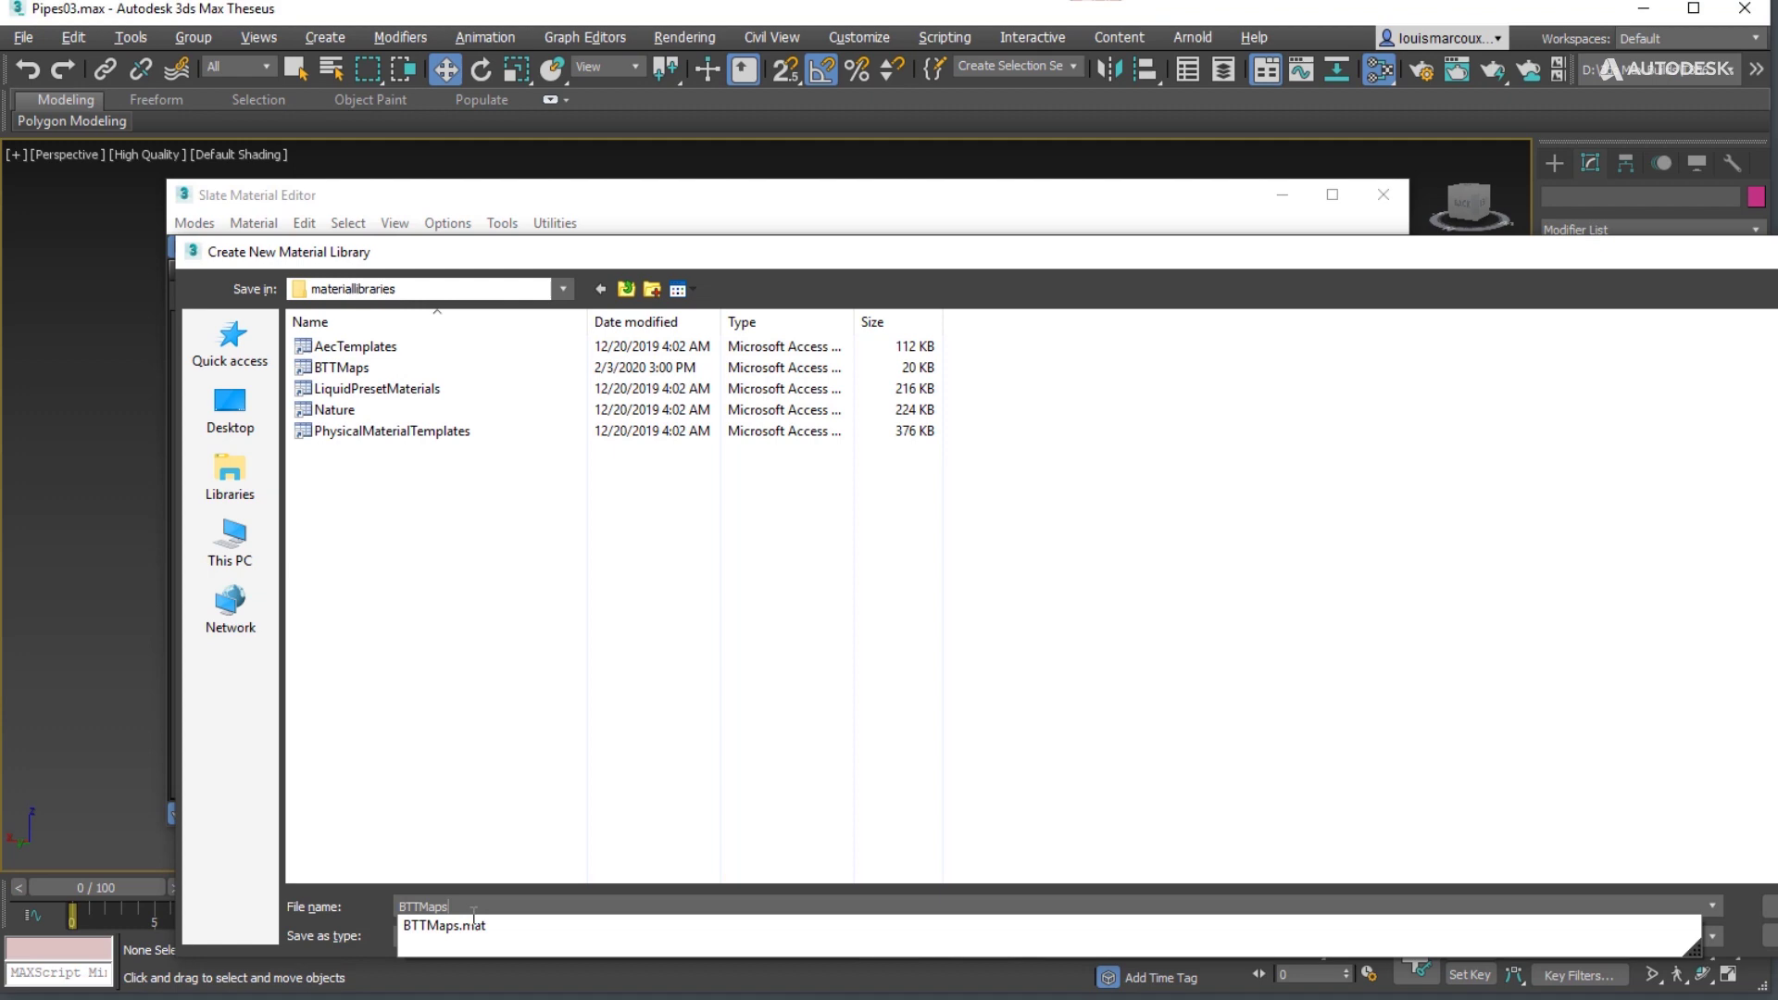
pyautogui.write('TTMaps')
pyautogui.press('Return')
# Step: Add the Color, Metal and Rough map nodes to BTTMaps.mat, then close the Slate editor
pyautogui.moveTo(1090, 655); pyautogui.dragTo(813, 667, button='middle')
pyautogui.moveTo(1037, 410); pyautogui.dragTo(278, 326)
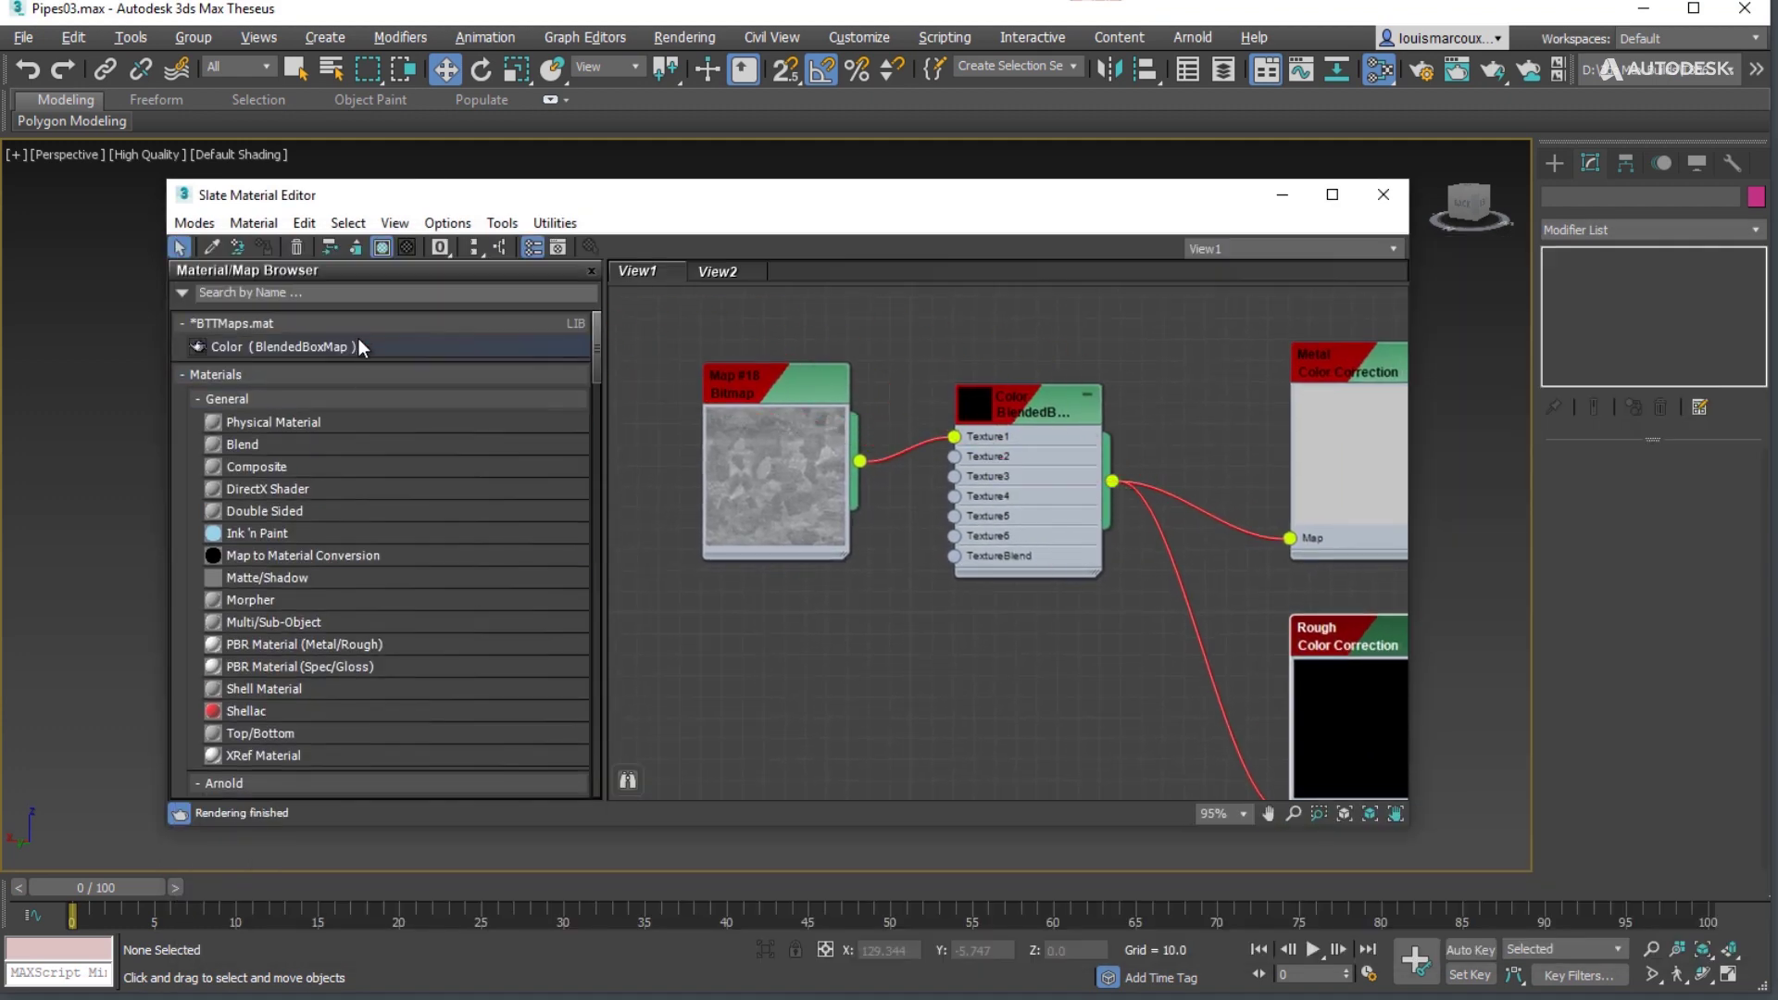
pyautogui.moveTo(1273, 609); pyautogui.dragTo(1009, 618, button='middle')
pyautogui.moveTo(1183, 459); pyautogui.dragTo(457, 354)
pyautogui.moveTo(1165, 674); pyautogui.dragTo(1150, 551, button='middle')
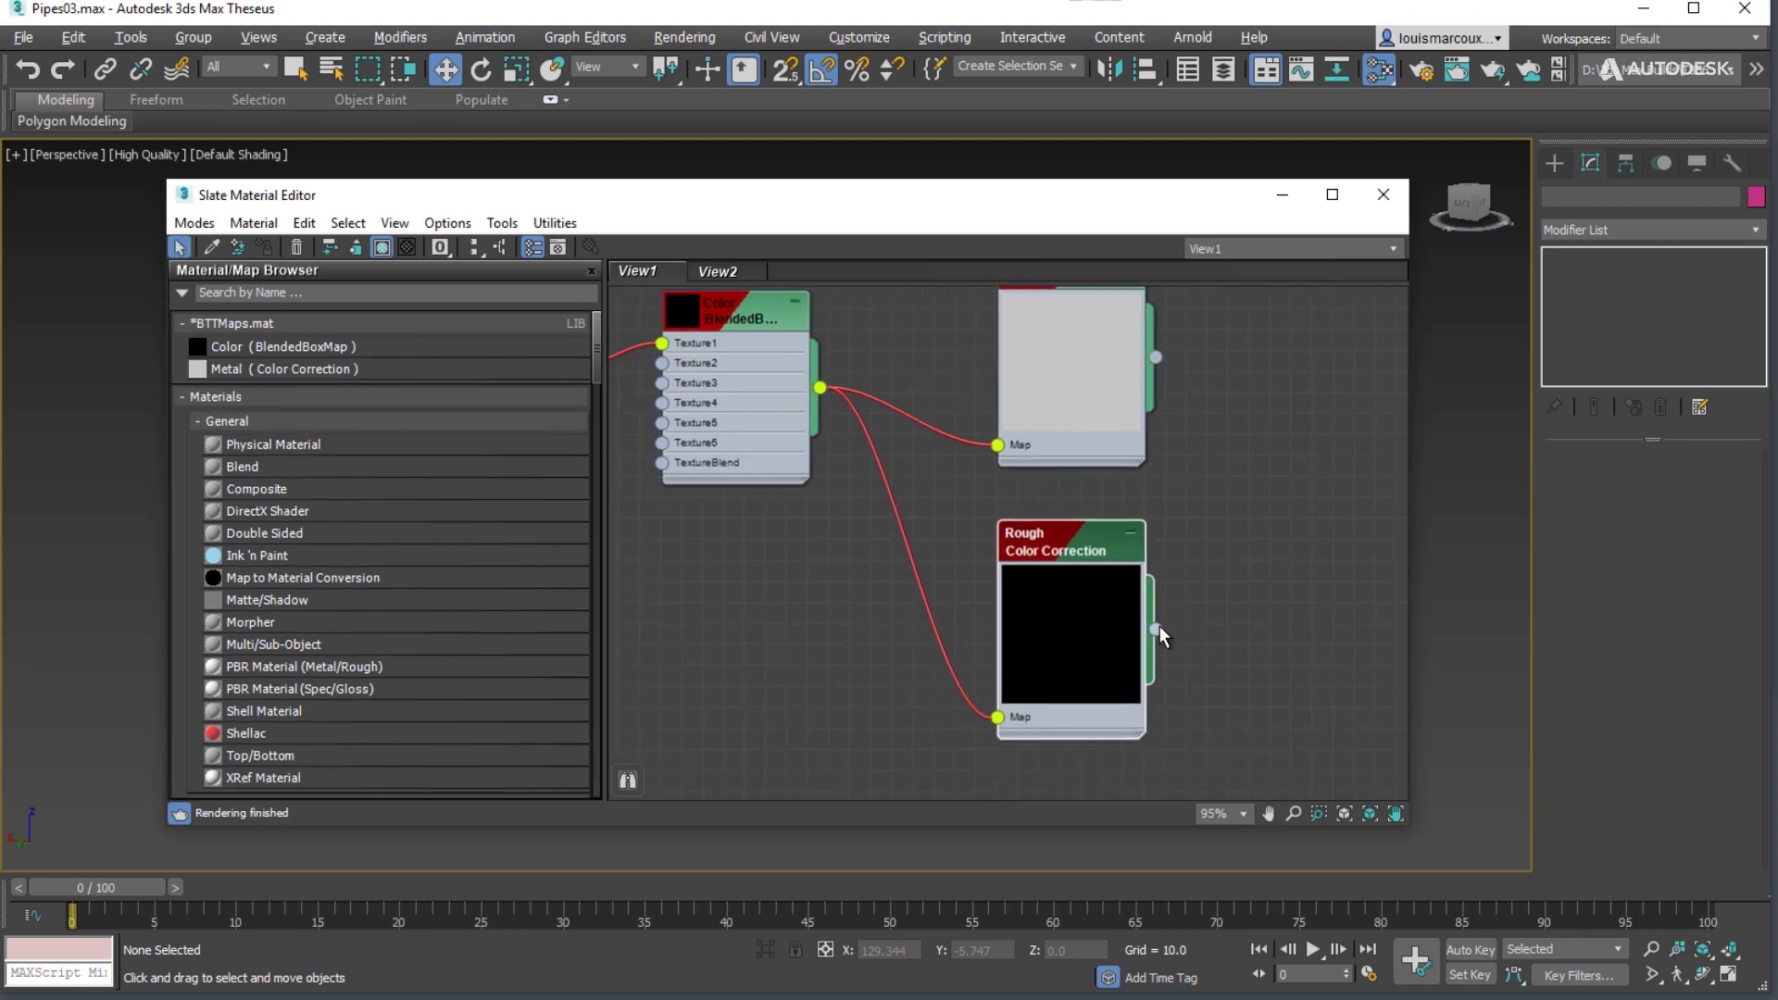
pyautogui.moveTo(1156, 629); pyautogui.dragTo(392, 380)
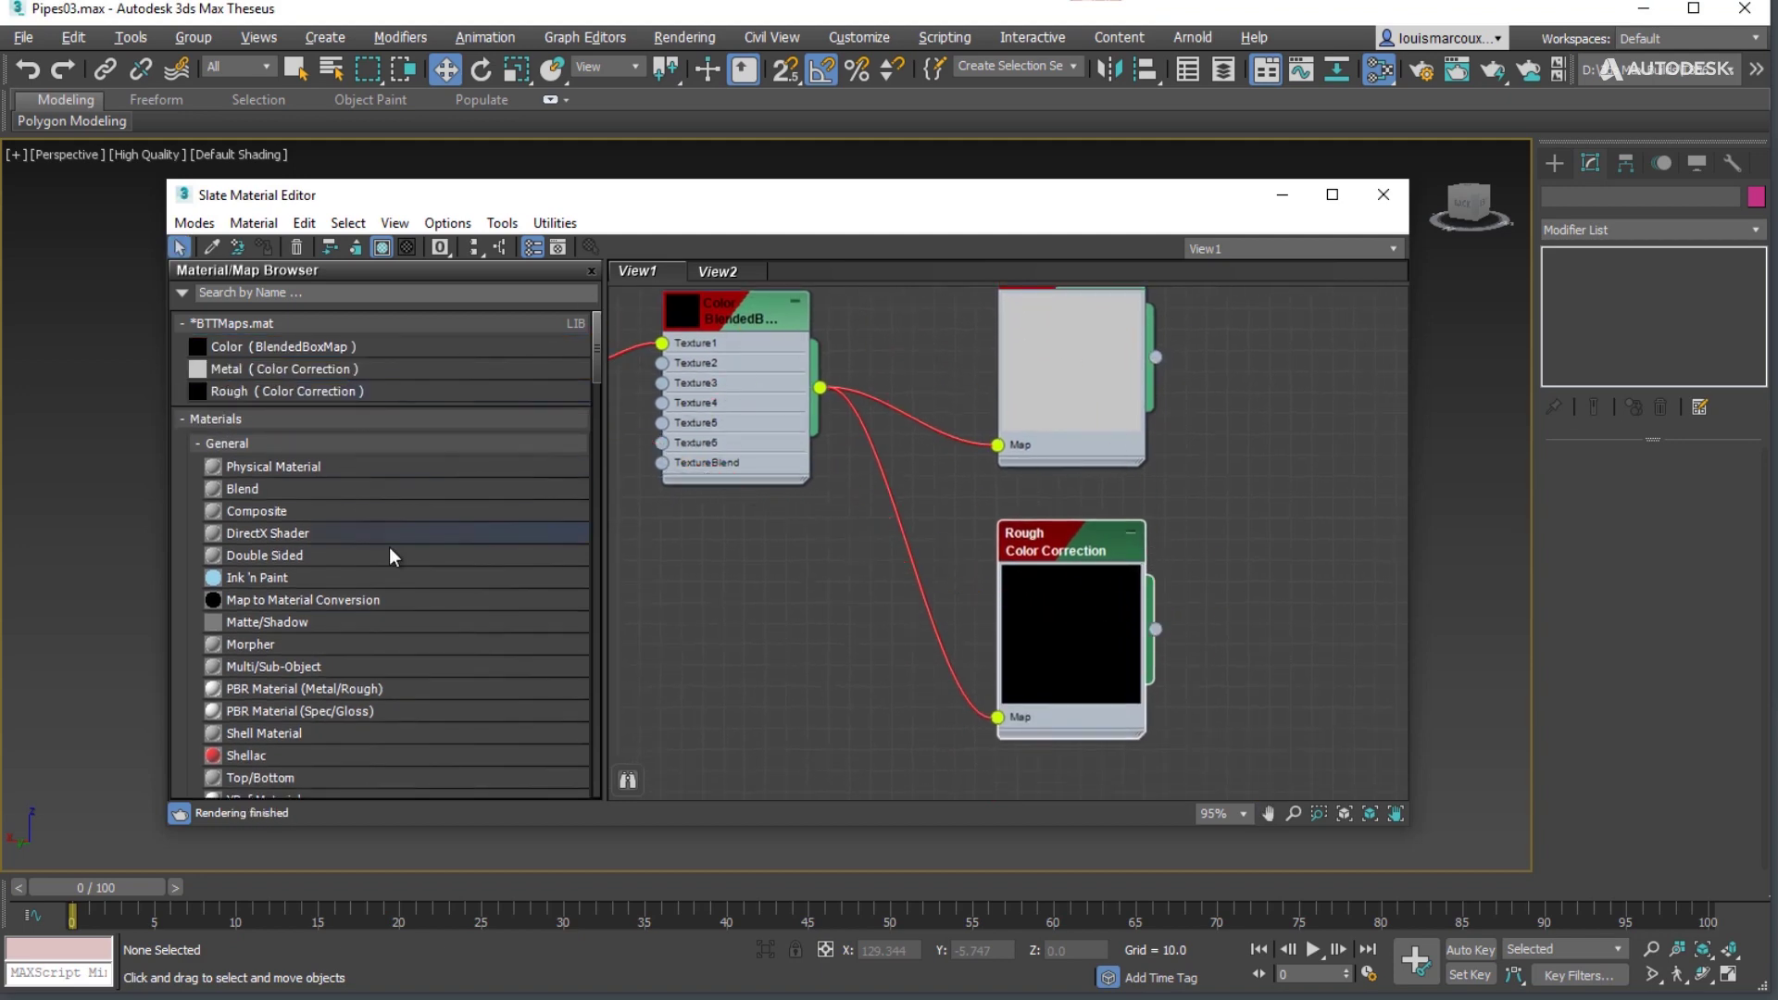
pyautogui.click(1395, 199)
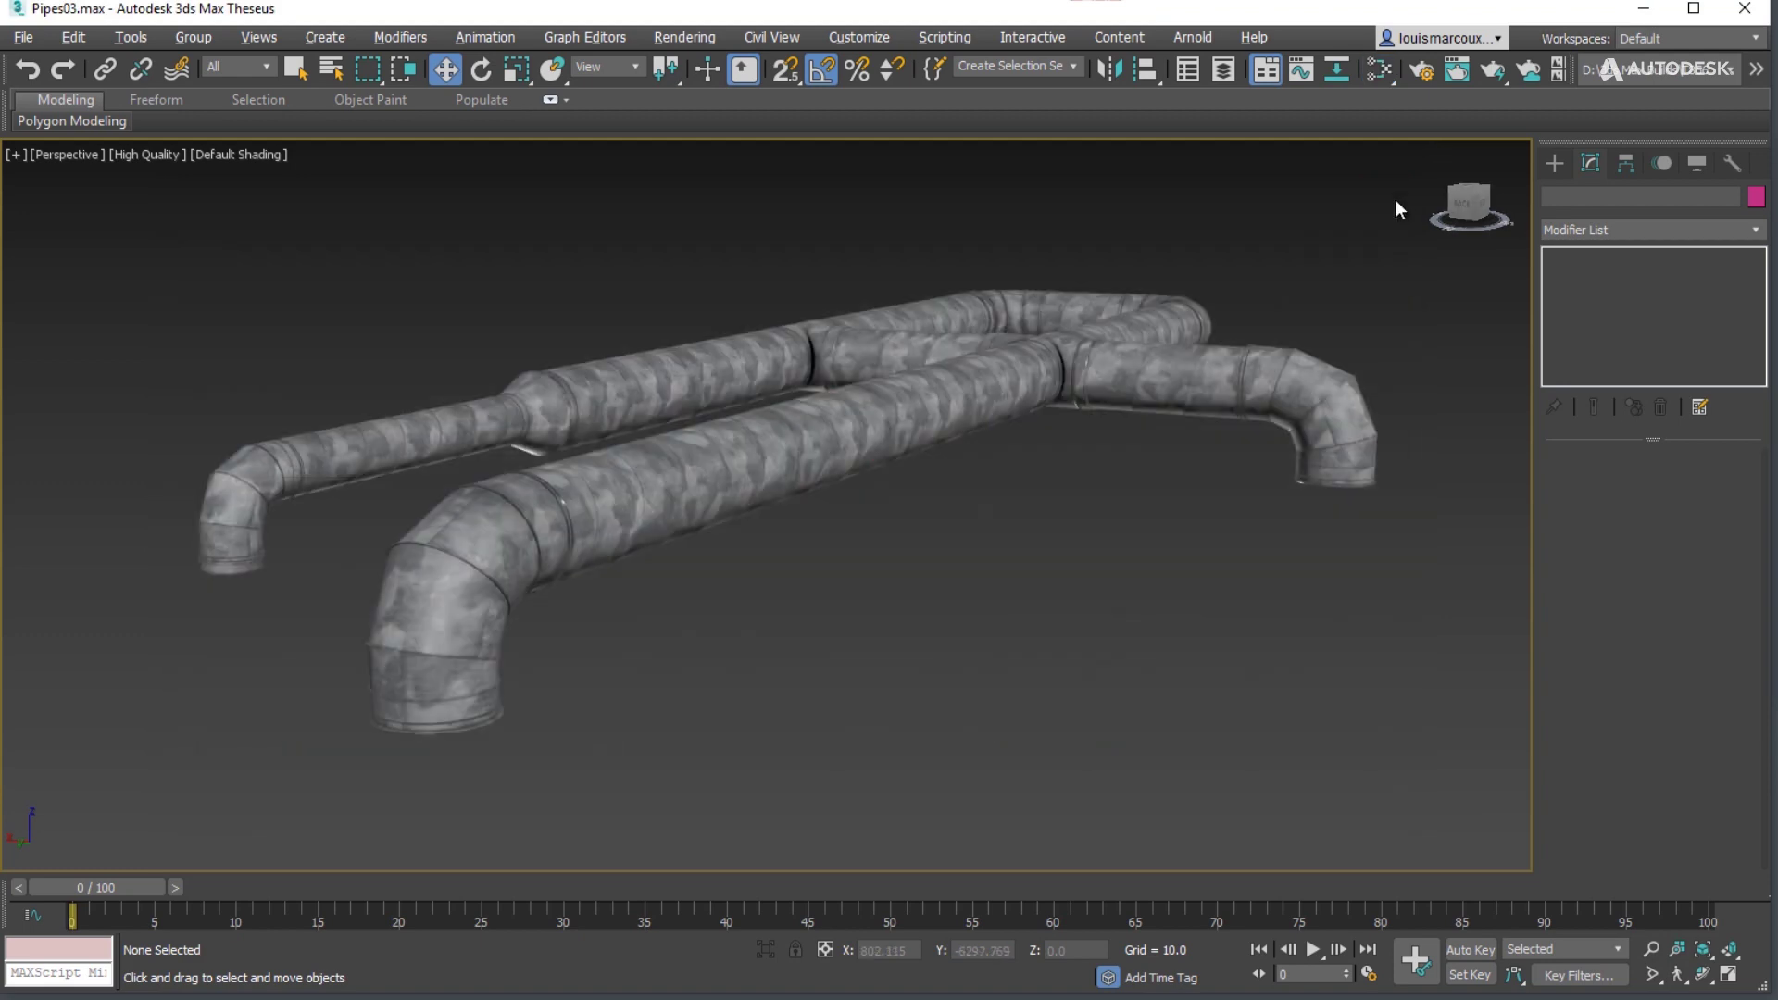
# Step: Open the OtherPipe.max duct scene, discarding changes to the current scene
pyautogui.click(28, 38)
pyautogui.click(56, 124)
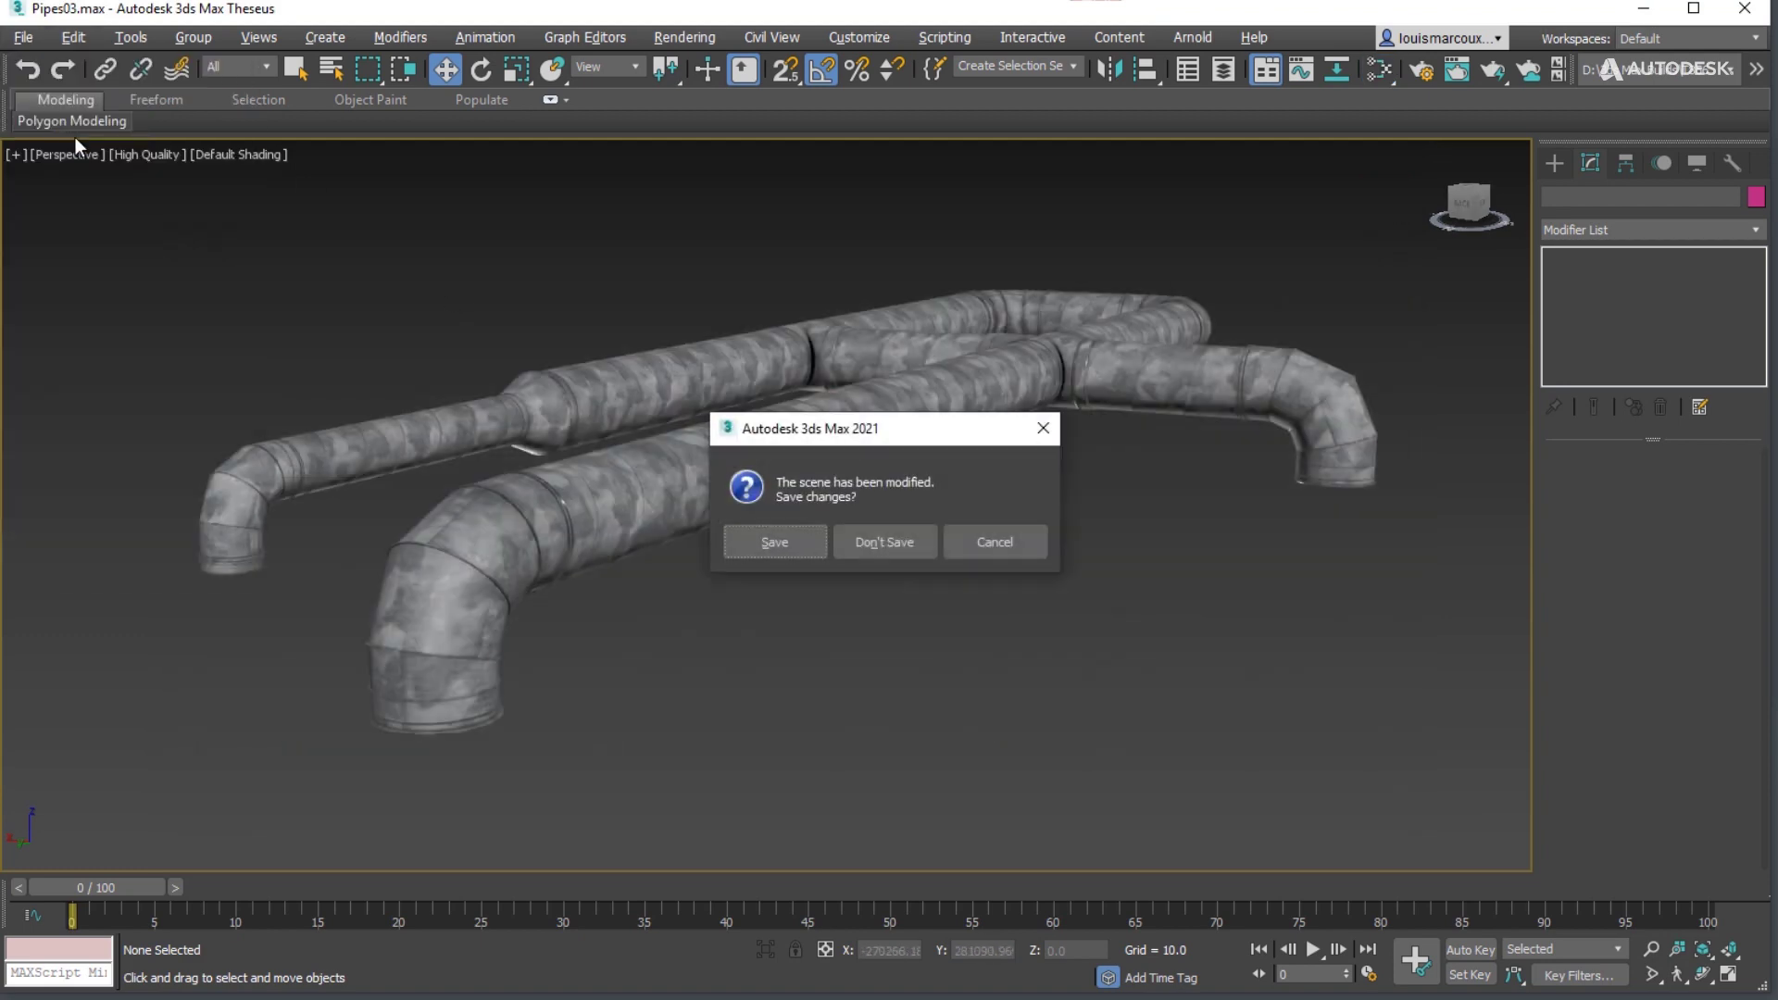
pyautogui.click(902, 544)
pyautogui.click(190, 196)
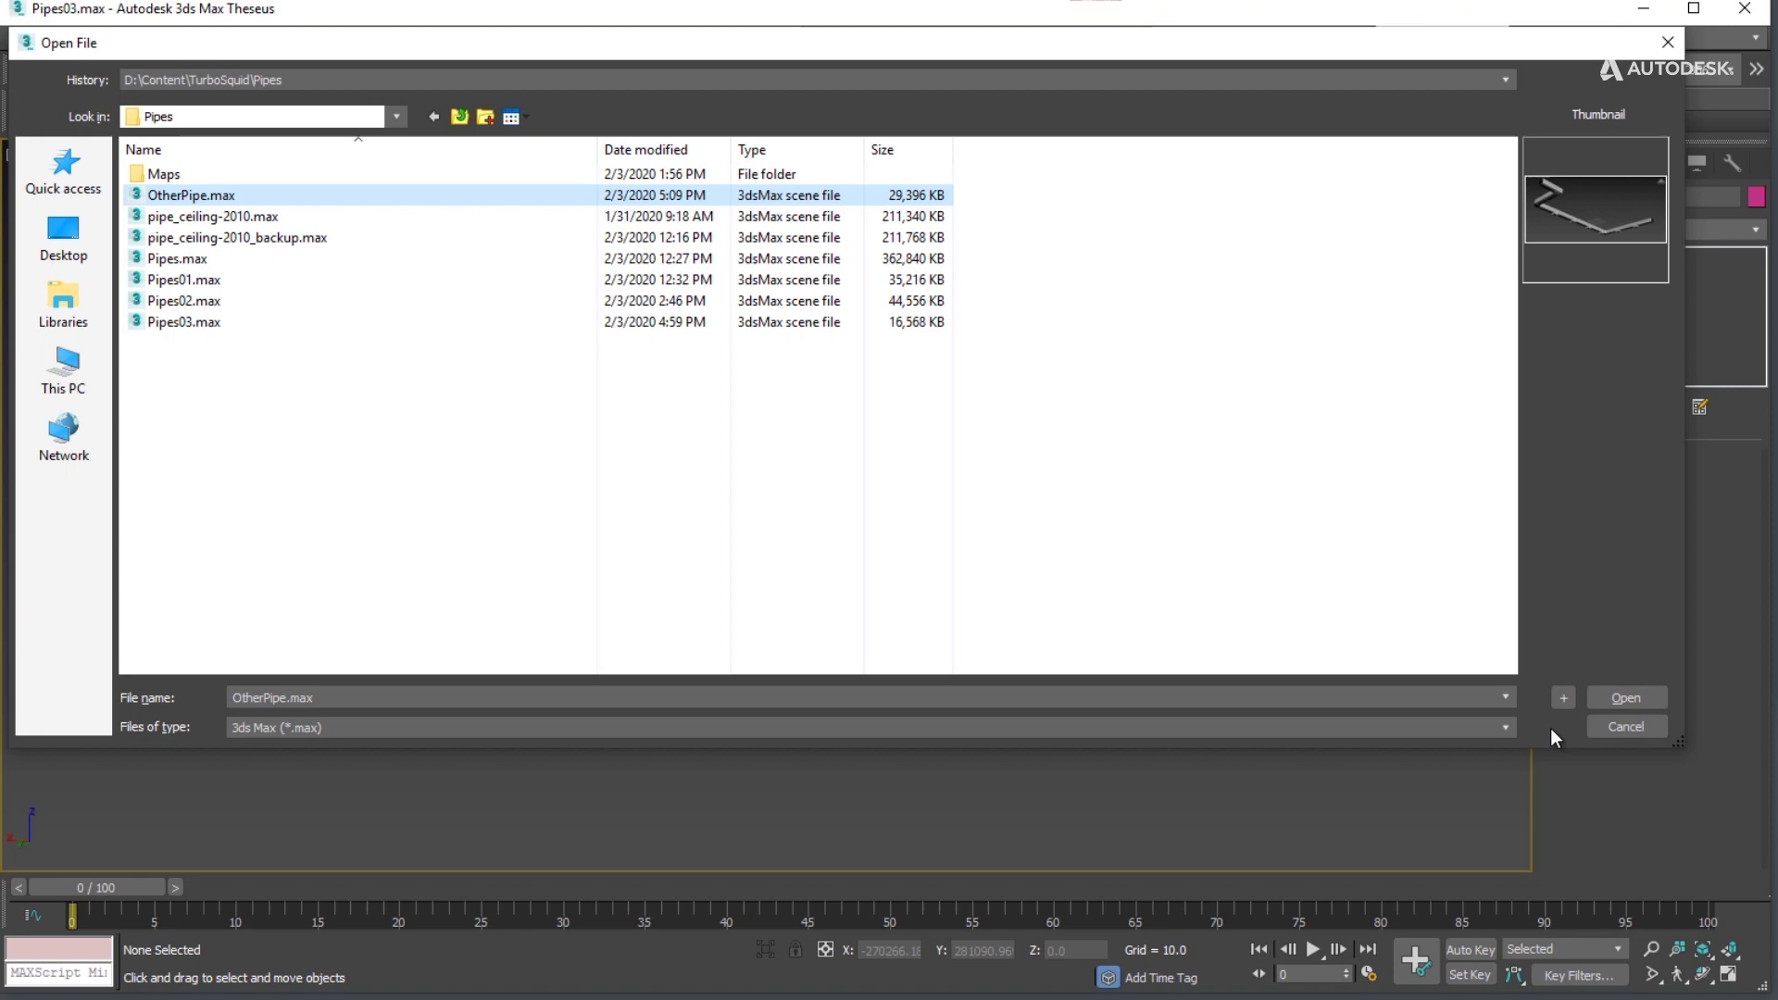
pyautogui.click(1624, 697)
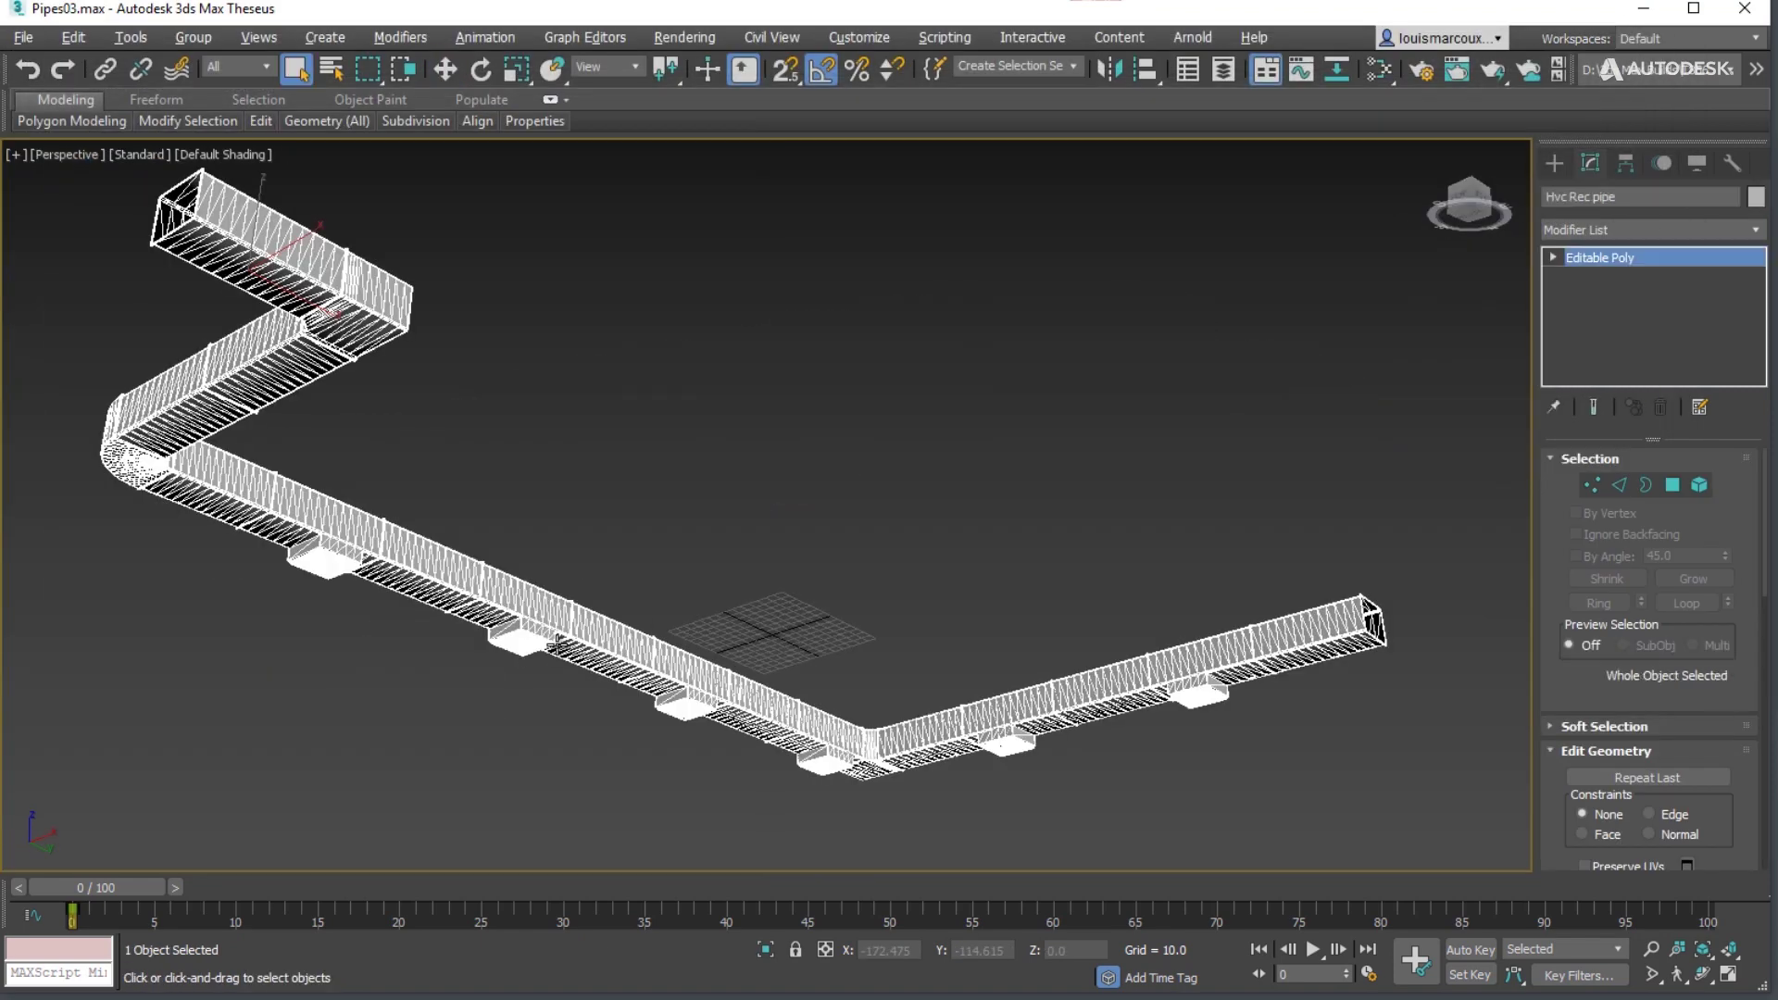
# Step: Check the Hvc Rec pipe's map channels in Channel Info
pyautogui.click(131, 37)
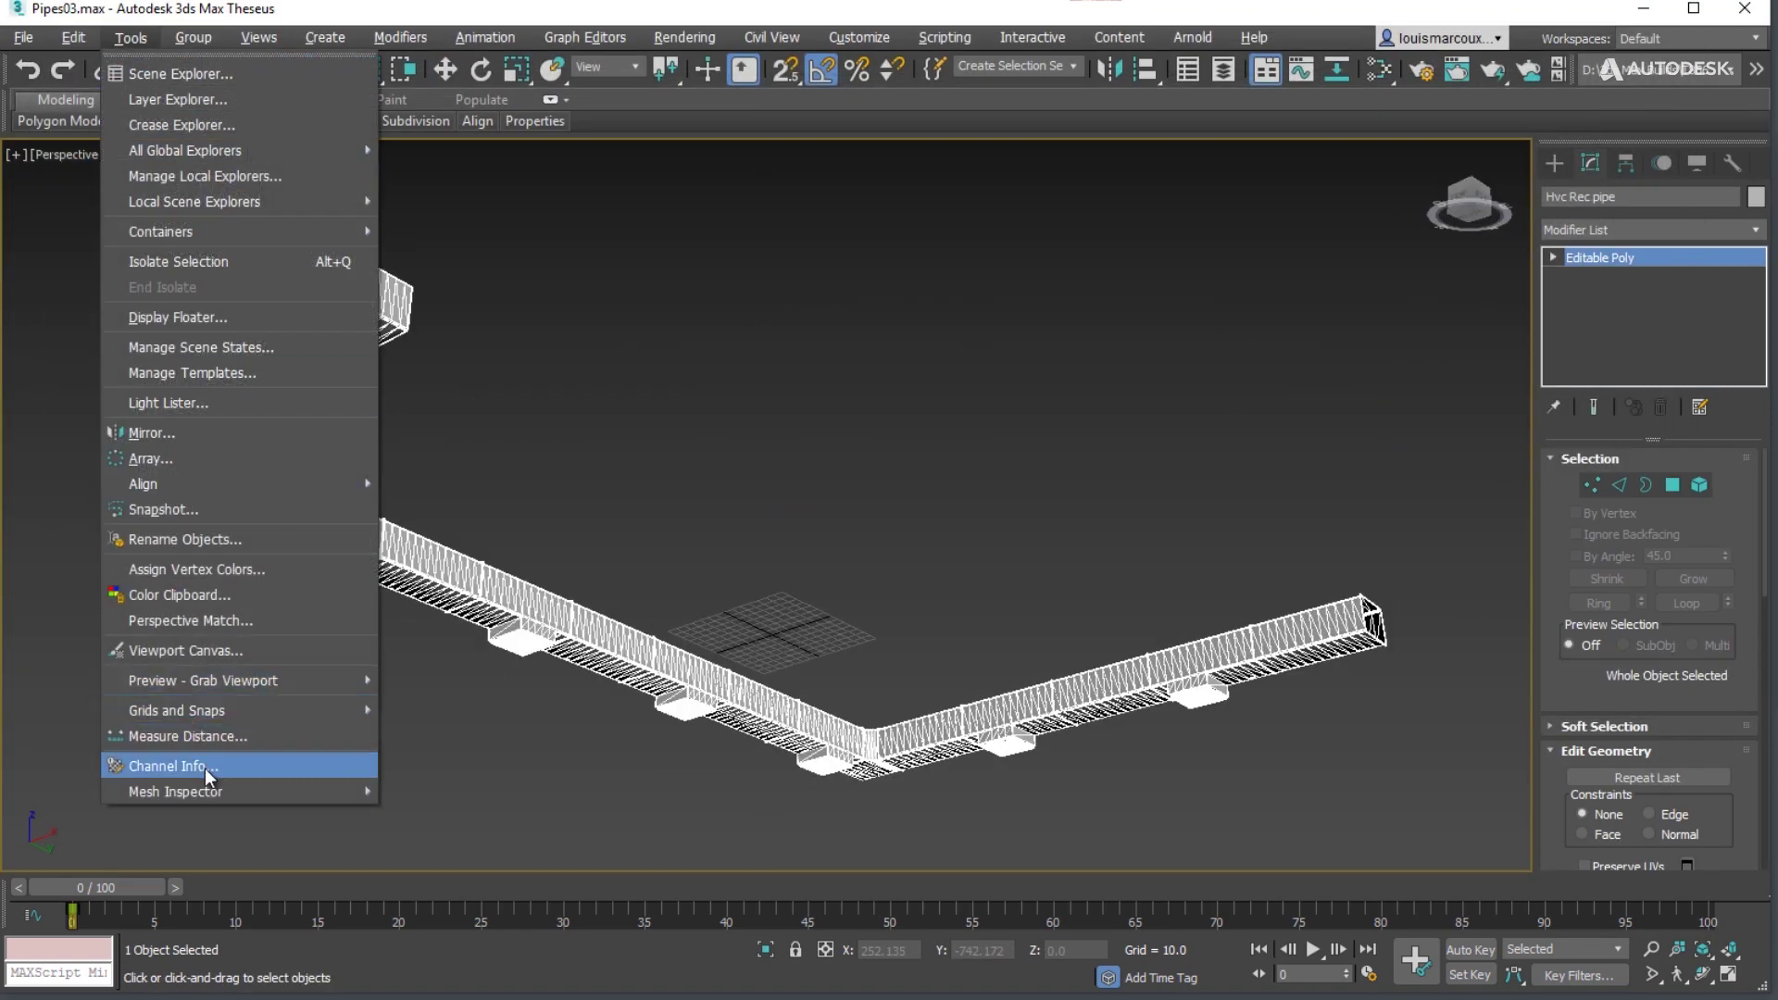
pyautogui.click(206, 770)
pyautogui.click(637, 47)
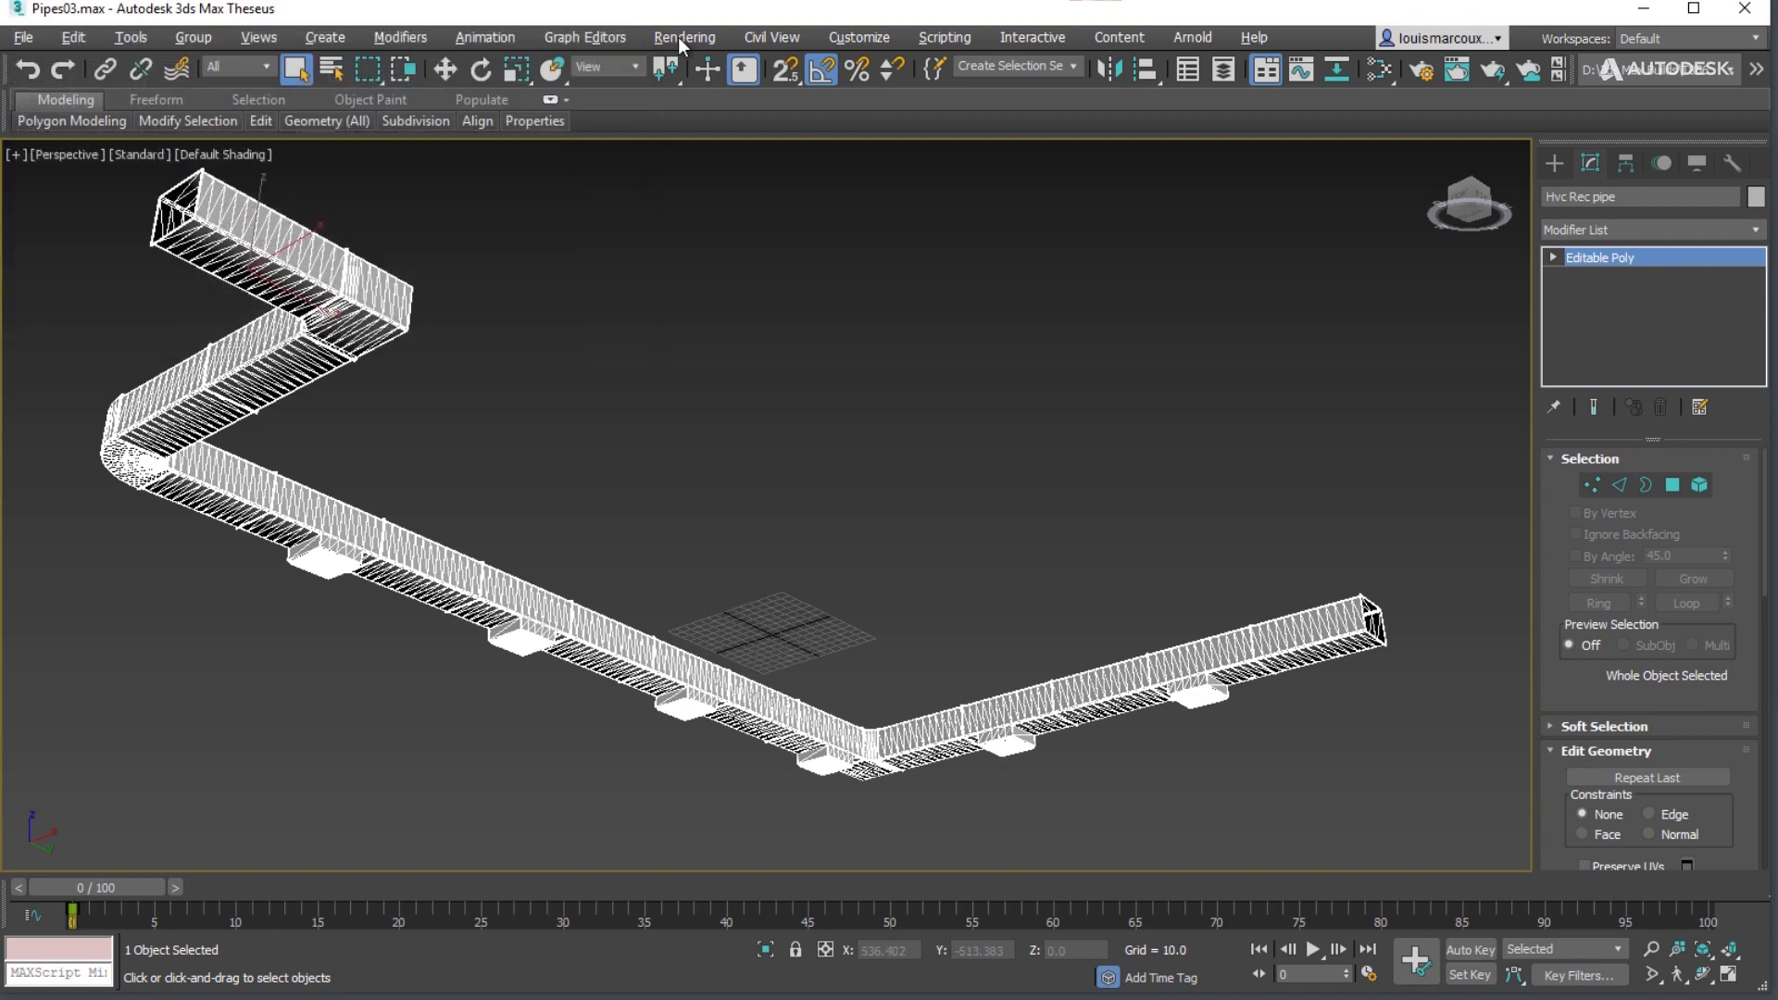
pyautogui.click(681, 37)
# Step: Add three Override bake maps to Hvc Rec pipe, all at 4096 image size
pyautogui.click(738, 503)
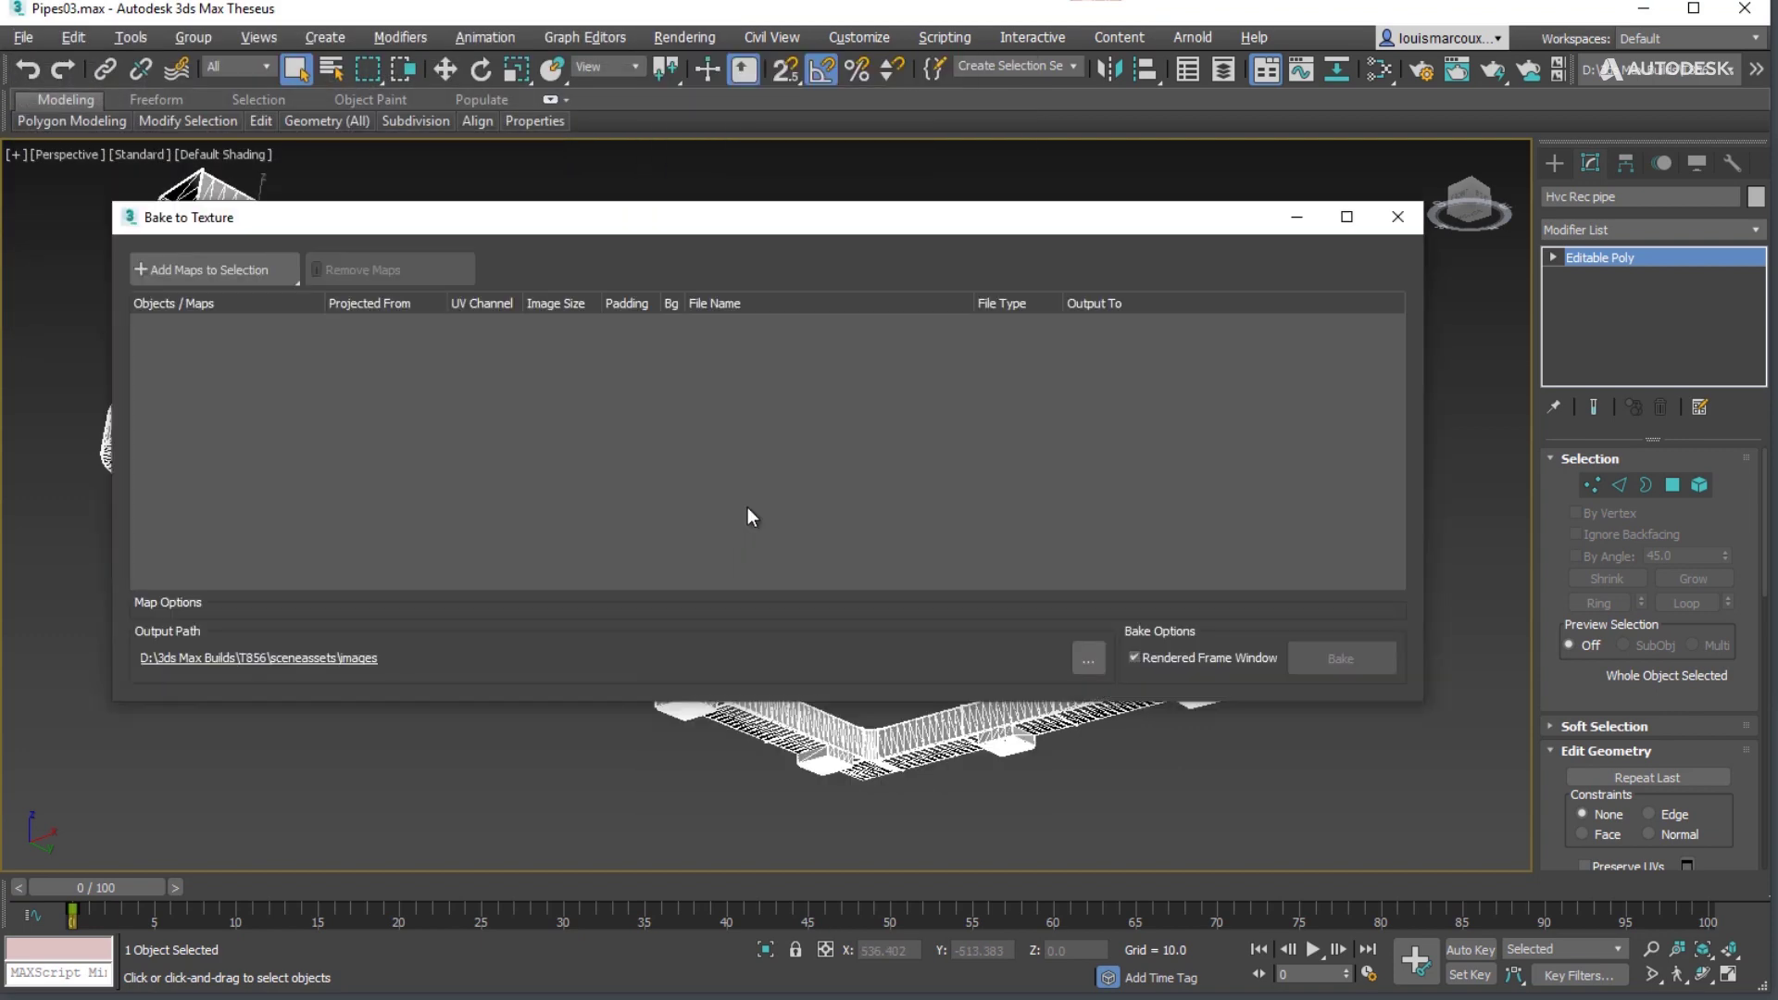
pyautogui.click(239, 280)
pyautogui.click(202, 508)
pyautogui.click(180, 255)
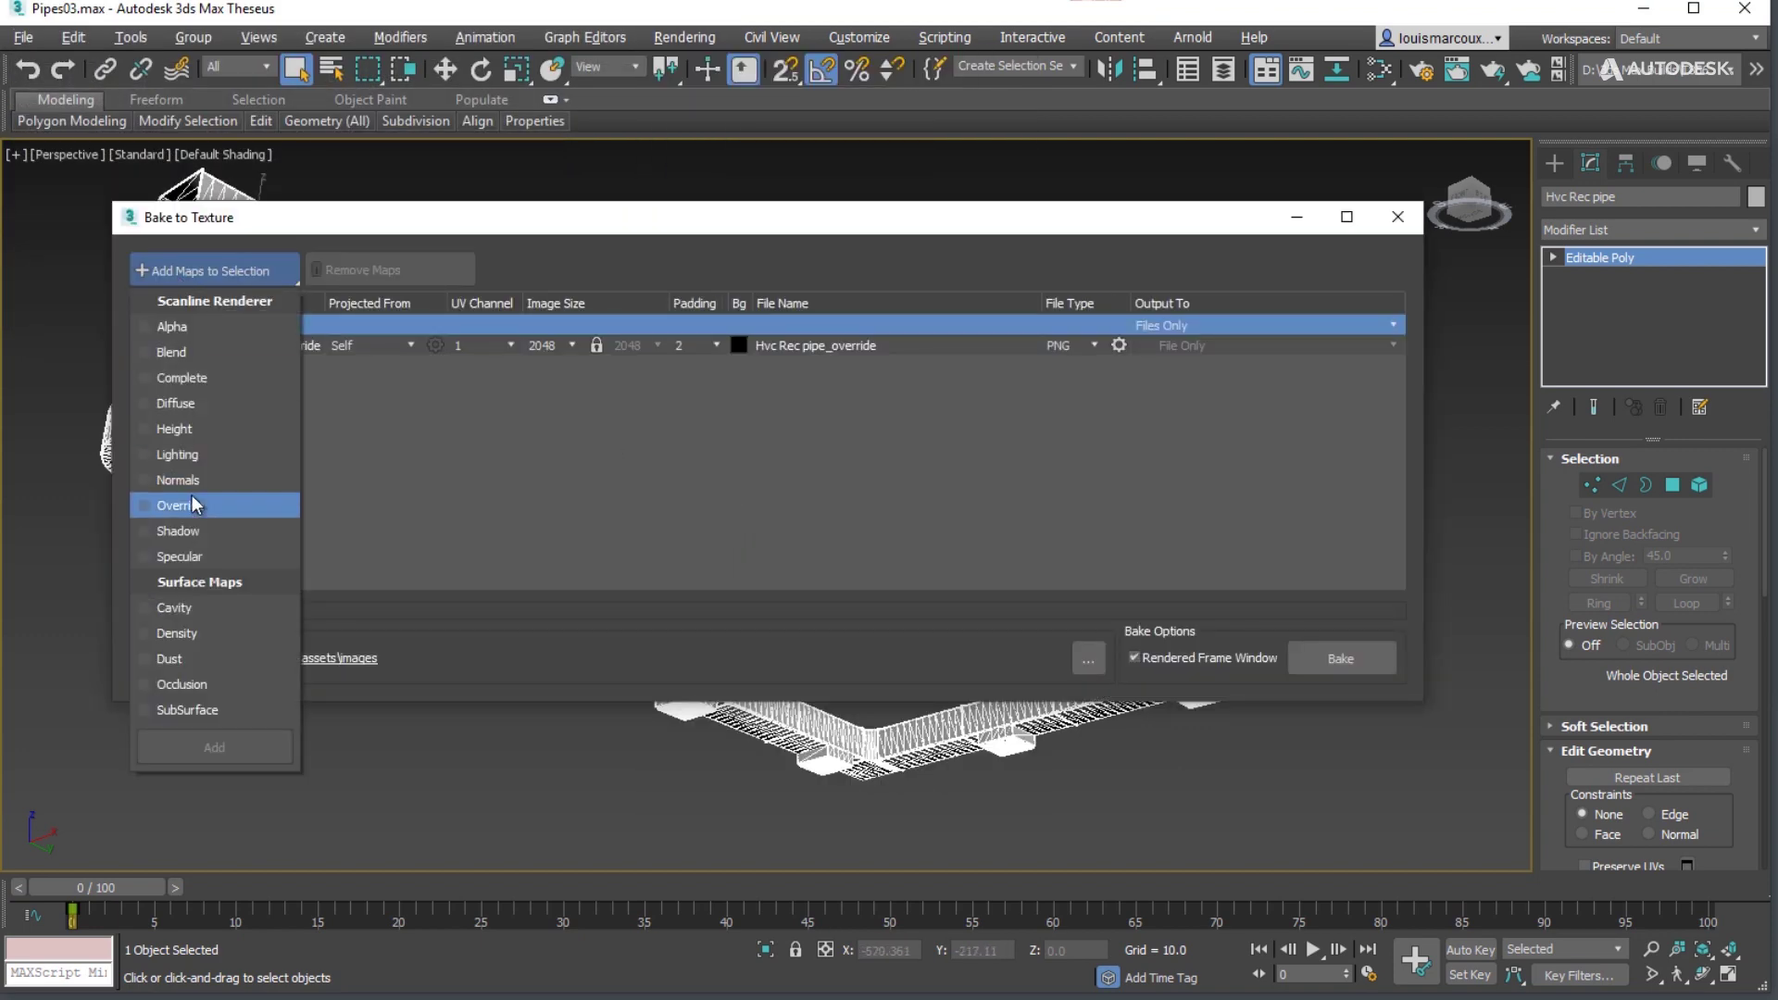
pyautogui.click(191, 504)
pyautogui.click(213, 269)
pyautogui.click(185, 506)
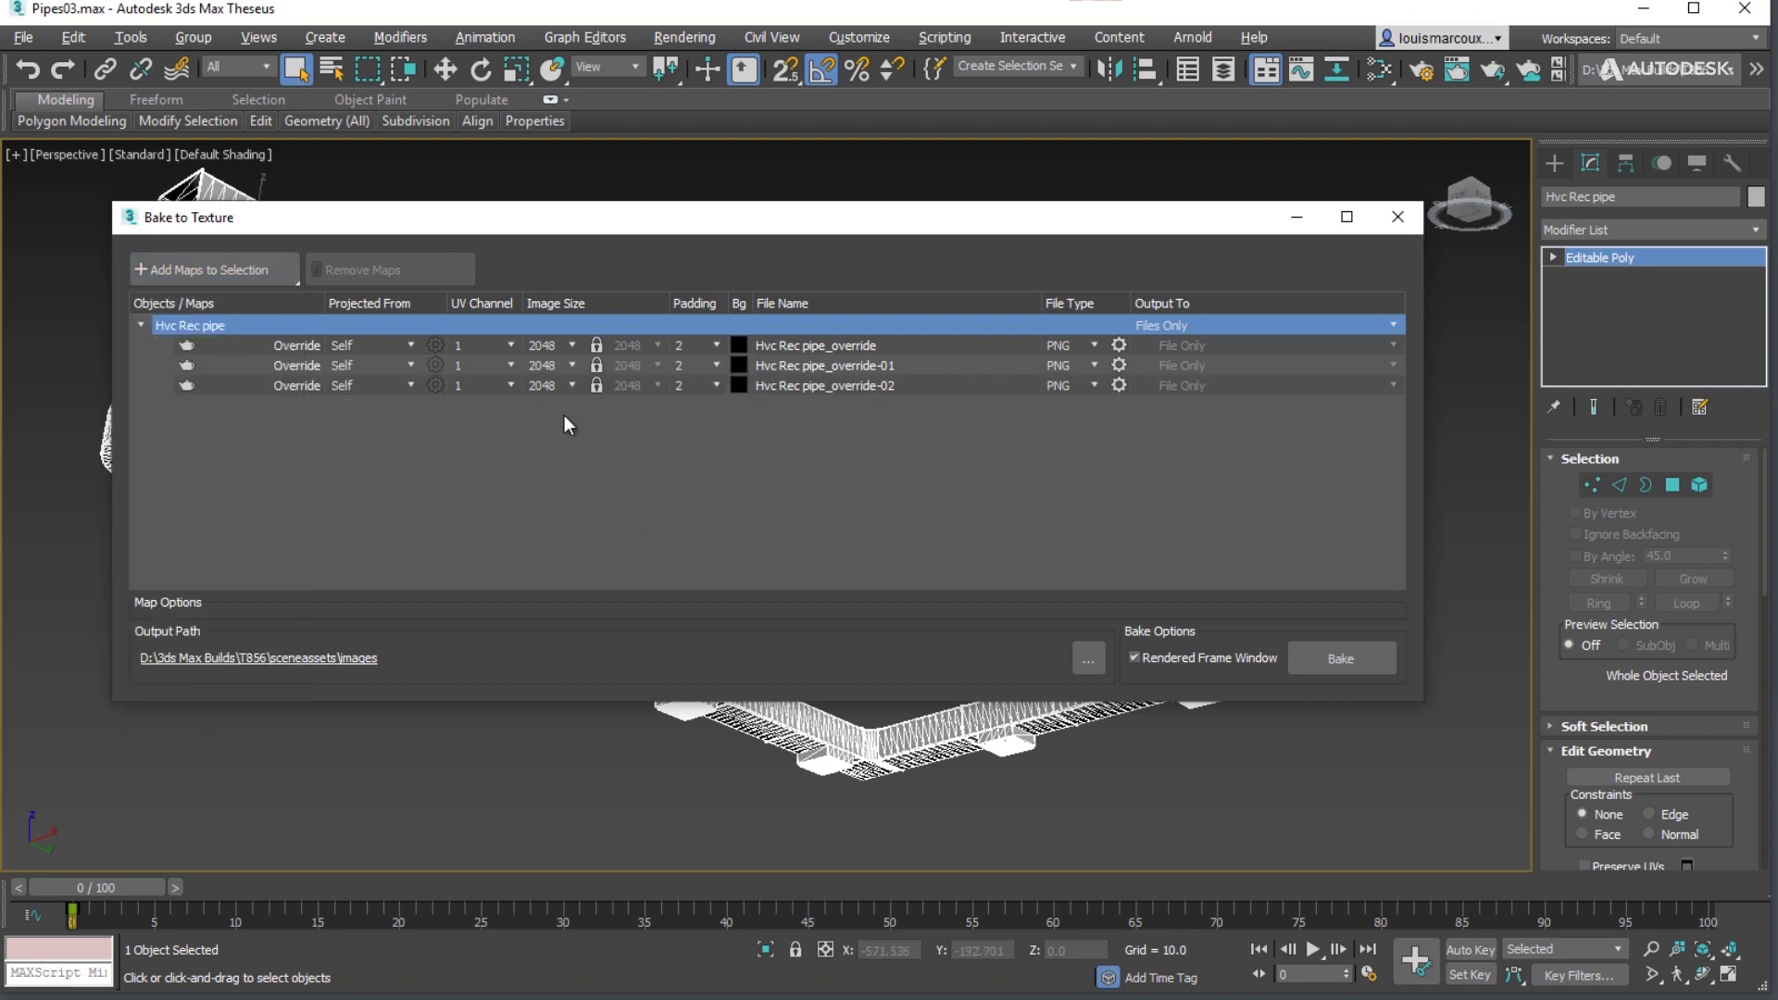
pyautogui.moveTo(564, 407); pyautogui.dragTo(565, 347)
pyautogui.click(560, 385)
pyautogui.click(543, 465)
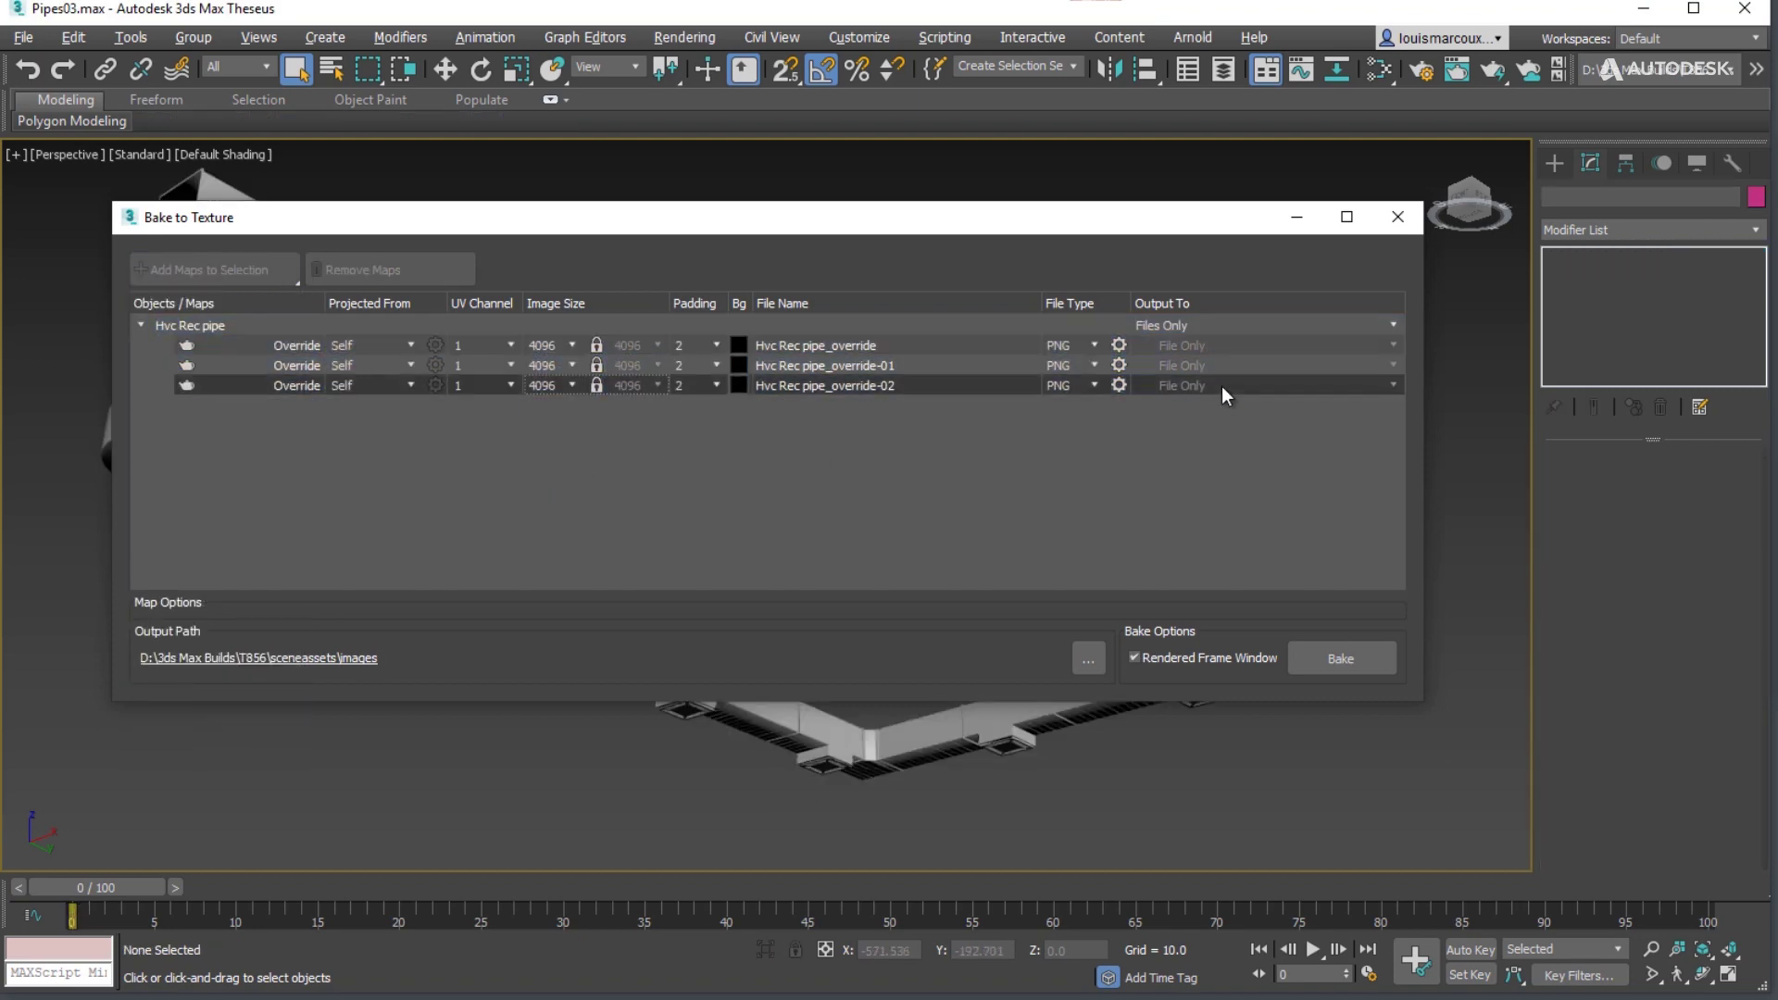
# Step: Output to a new PBR Metal/Rough material, routing maps to base color, metalness and roughness
pyautogui.click(1198, 327)
pyautogui.click(1198, 327)
pyautogui.click(1198, 370)
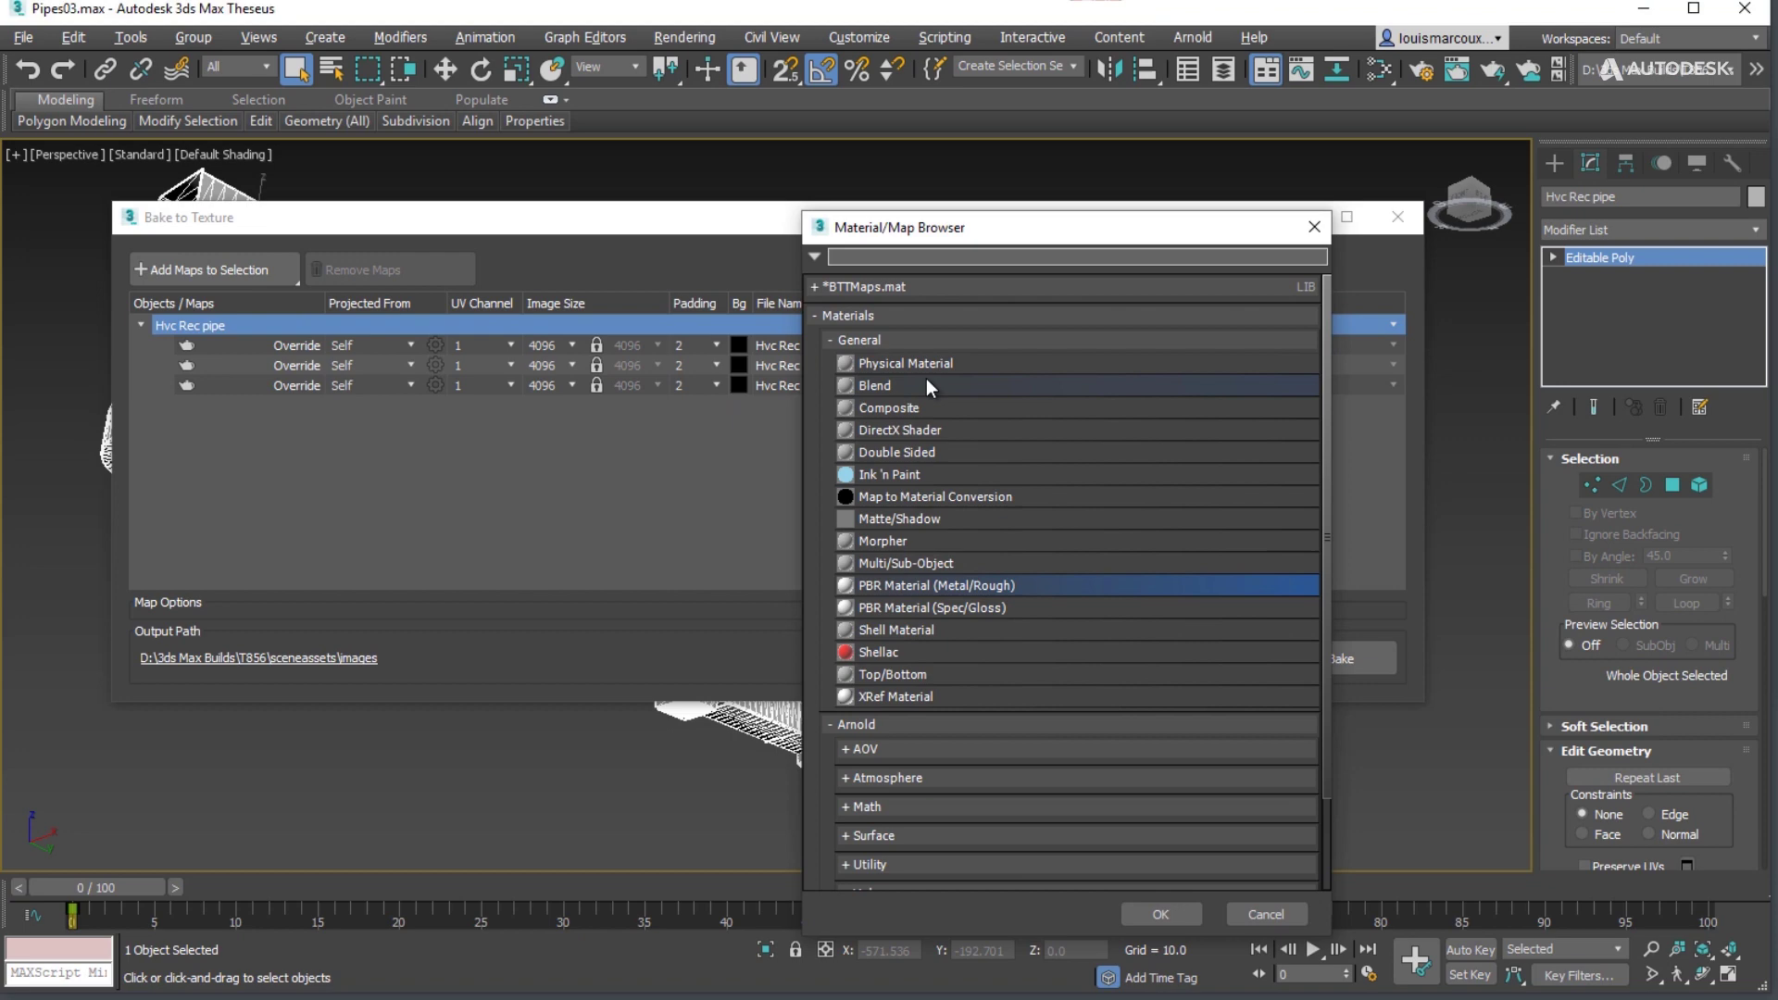
pyautogui.click(1160, 914)
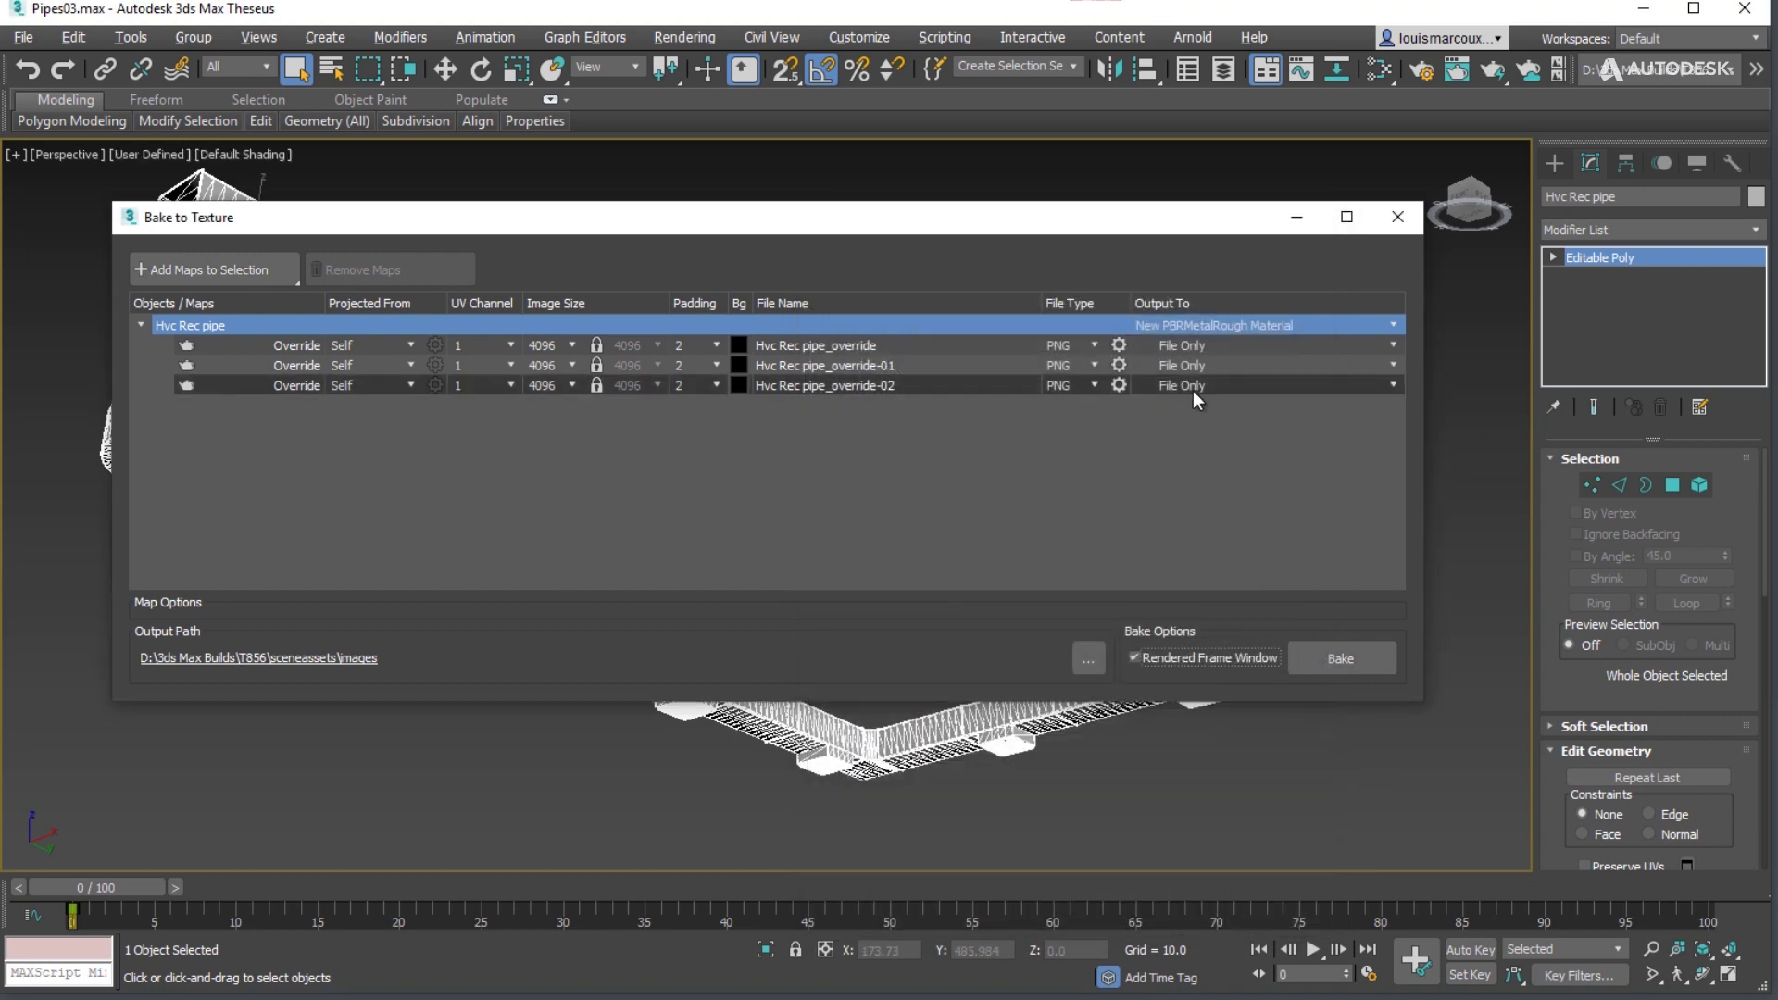
pyautogui.click(1203, 346)
pyautogui.click(1203, 345)
pyautogui.click(1203, 385)
pyautogui.click(1209, 367)
pyautogui.click(1209, 367)
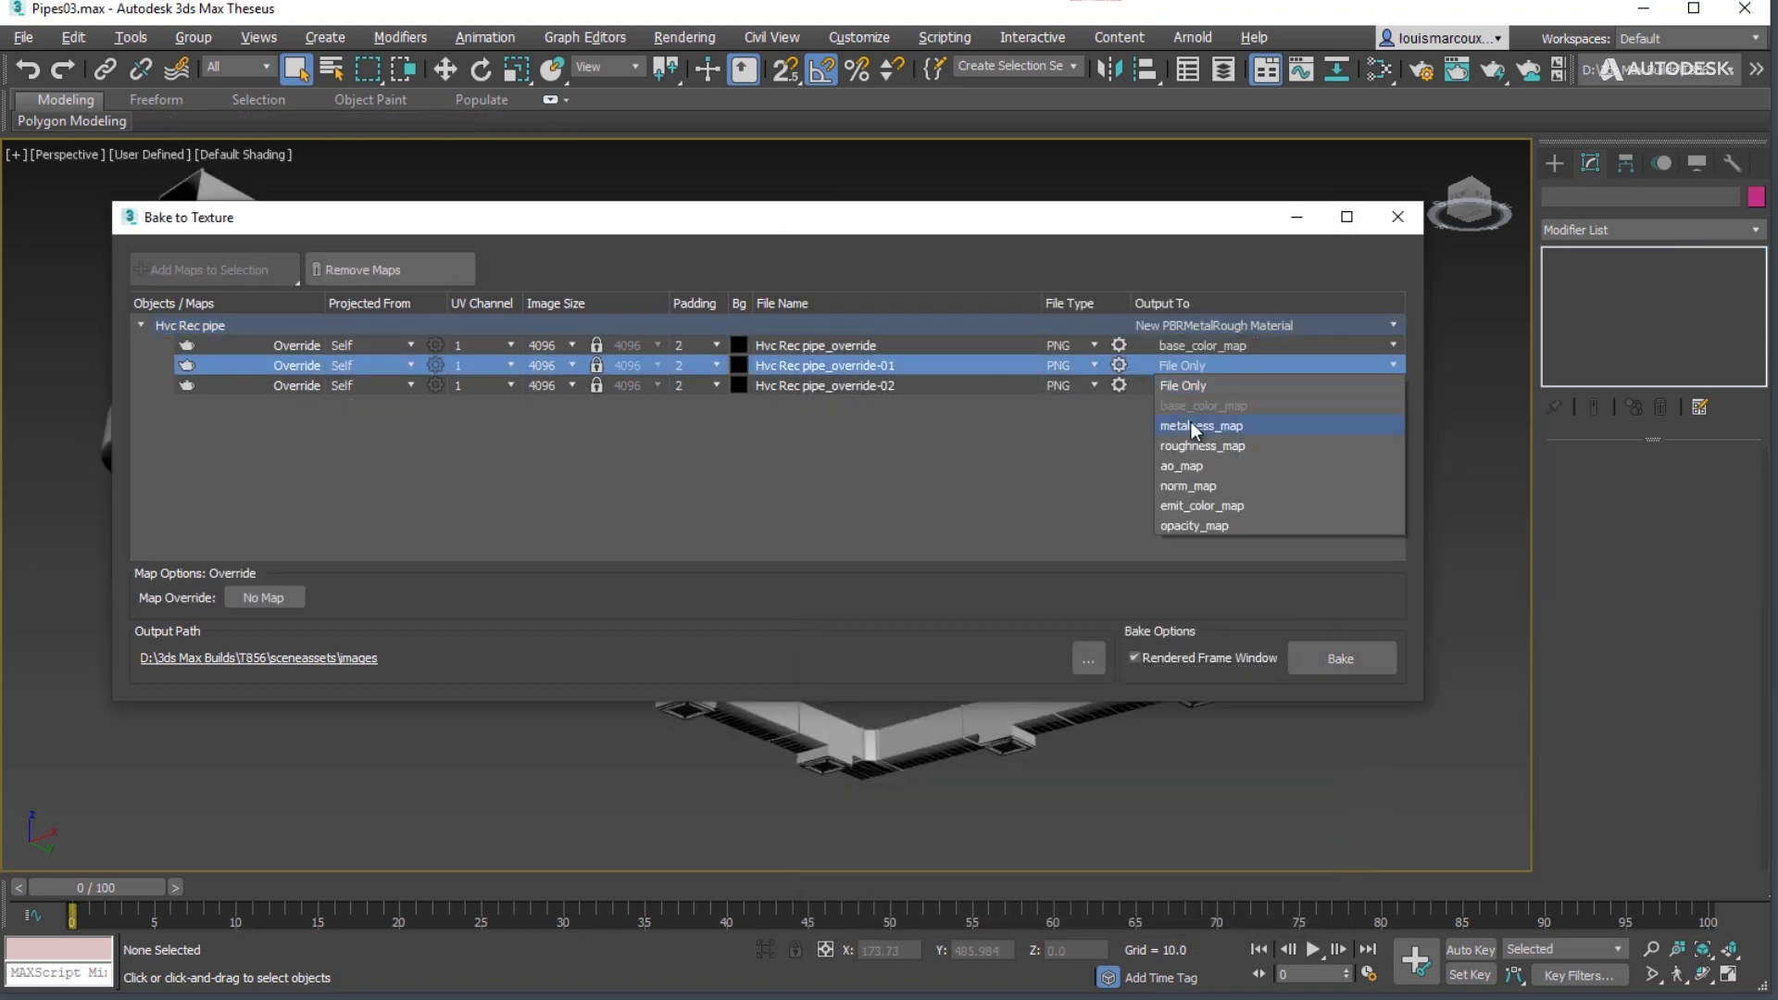
pyautogui.click(1194, 425)
pyautogui.click(1197, 386)
pyautogui.click(1187, 465)
# Step: Rename the three map files to end in _color, _metal and _rough
pyautogui.doubleClick(980, 344)
pyautogui.press('BackSpace')
pyautogui.press('BackSpace')
pyautogui.press('BackSpace')
pyautogui.press('BackSpace')
pyautogui.press('BackSpace')
pyautogui.press('BackSpace')
pyautogui.press('BackSpace')
pyautogui.press('BackSpace')
pyautogui.write('color')
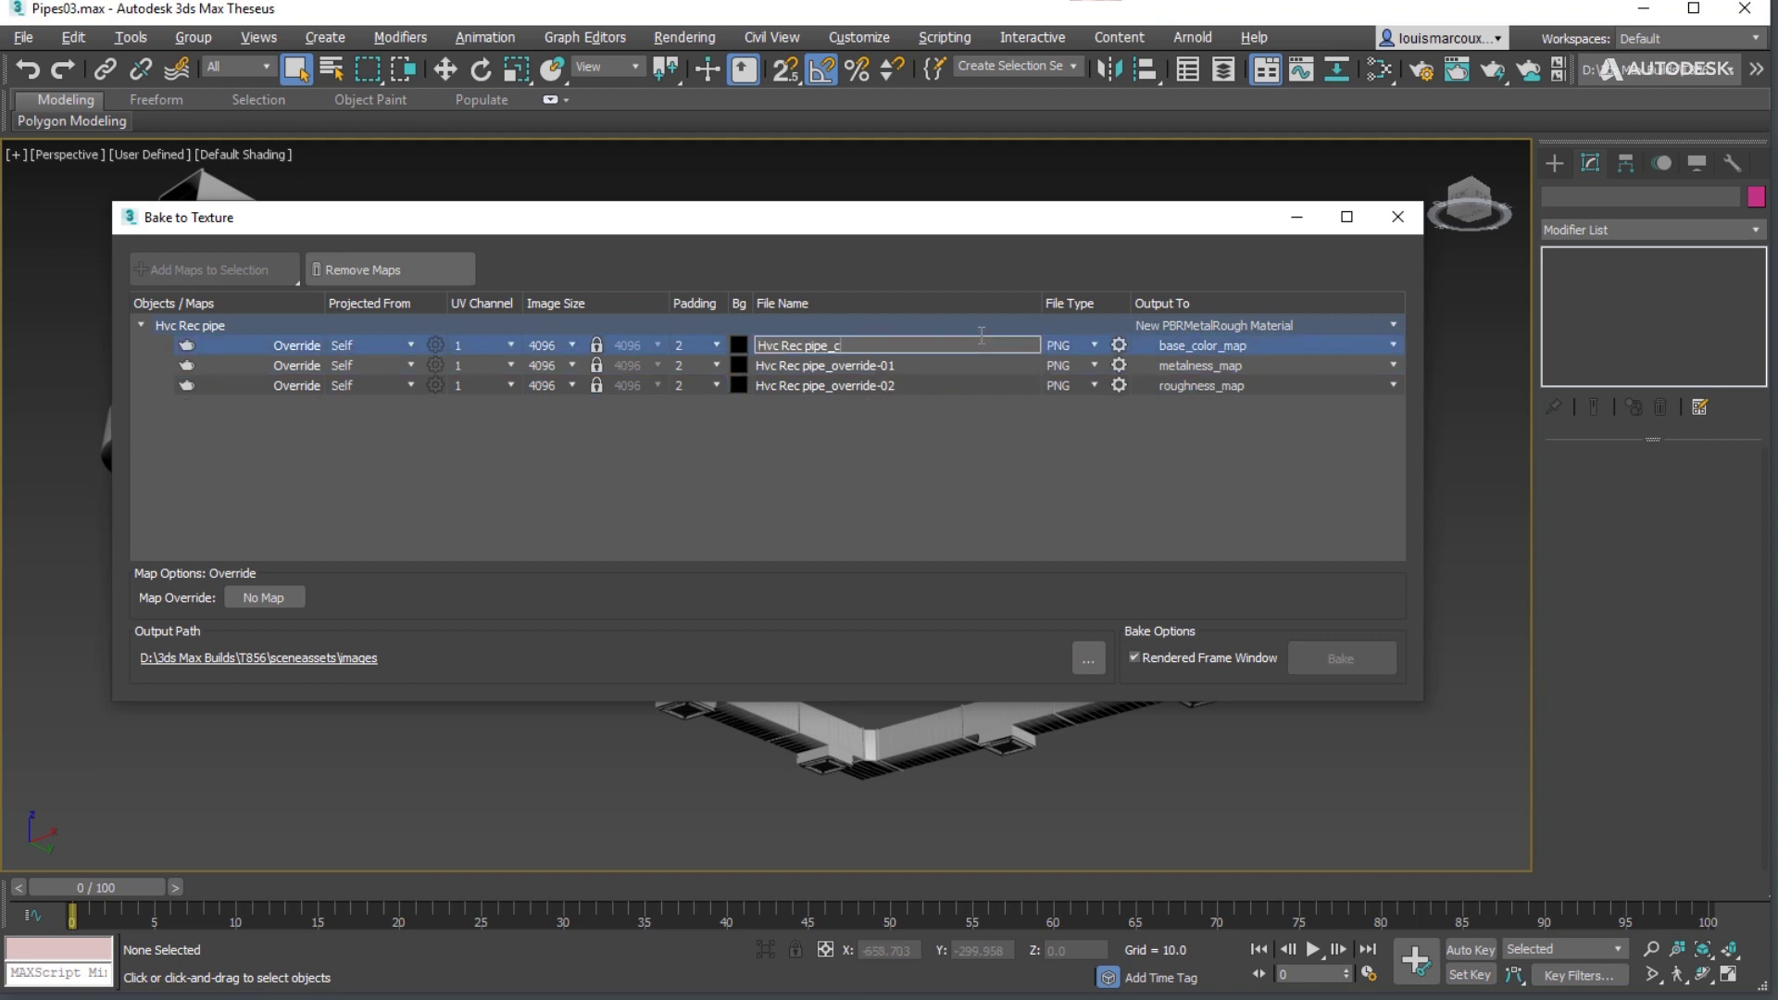
pyautogui.press('Return')
pyautogui.doubleClick(963, 365)
pyautogui.press('BackSpace')
pyautogui.press('BackSpace')
pyautogui.press('BackSpace')
pyautogui.press('BackSpace')
pyautogui.press('BackSpace')
pyautogui.press('BackSpace')
pyautogui.press('BackSpace')
pyautogui.press('BackSpace')
pyautogui.press('BackSpace')
pyautogui.press('BackSpace')
pyautogui.press('BackSpace')
pyautogui.write('metal')
pyautogui.press('Return')
pyautogui.doubleClick(948, 383)
pyautogui.press('BackSpace')
pyautogui.press('BackSpace')
pyautogui.press('BackSpace')
pyautogui.press('BackSpace')
pyautogui.press('BackSpace')
pyautogui.press('BackSpace')
pyautogui.press('BackSpace')
pyautogui.press('BackSpace')
pyautogui.press('BackSpace')
pyautogui.press('BackSpace')
pyautogui.press('BackSpace')
pyautogui.write('rough')
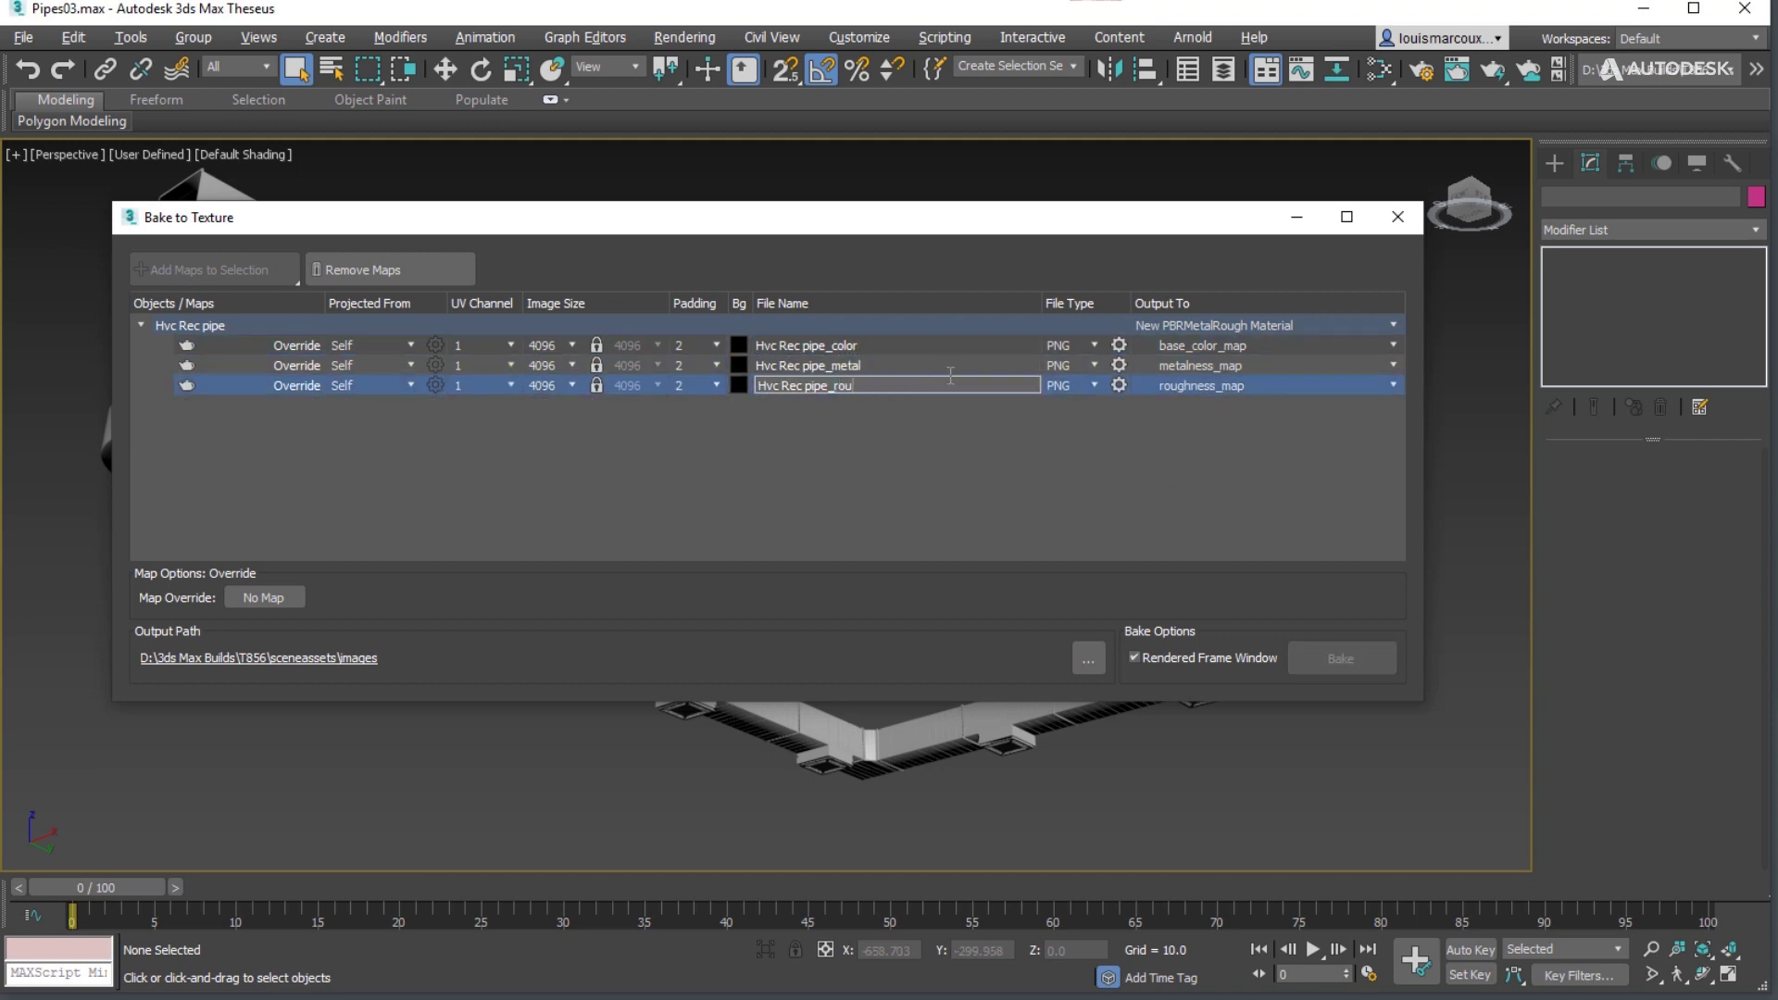
pyautogui.press('Return')
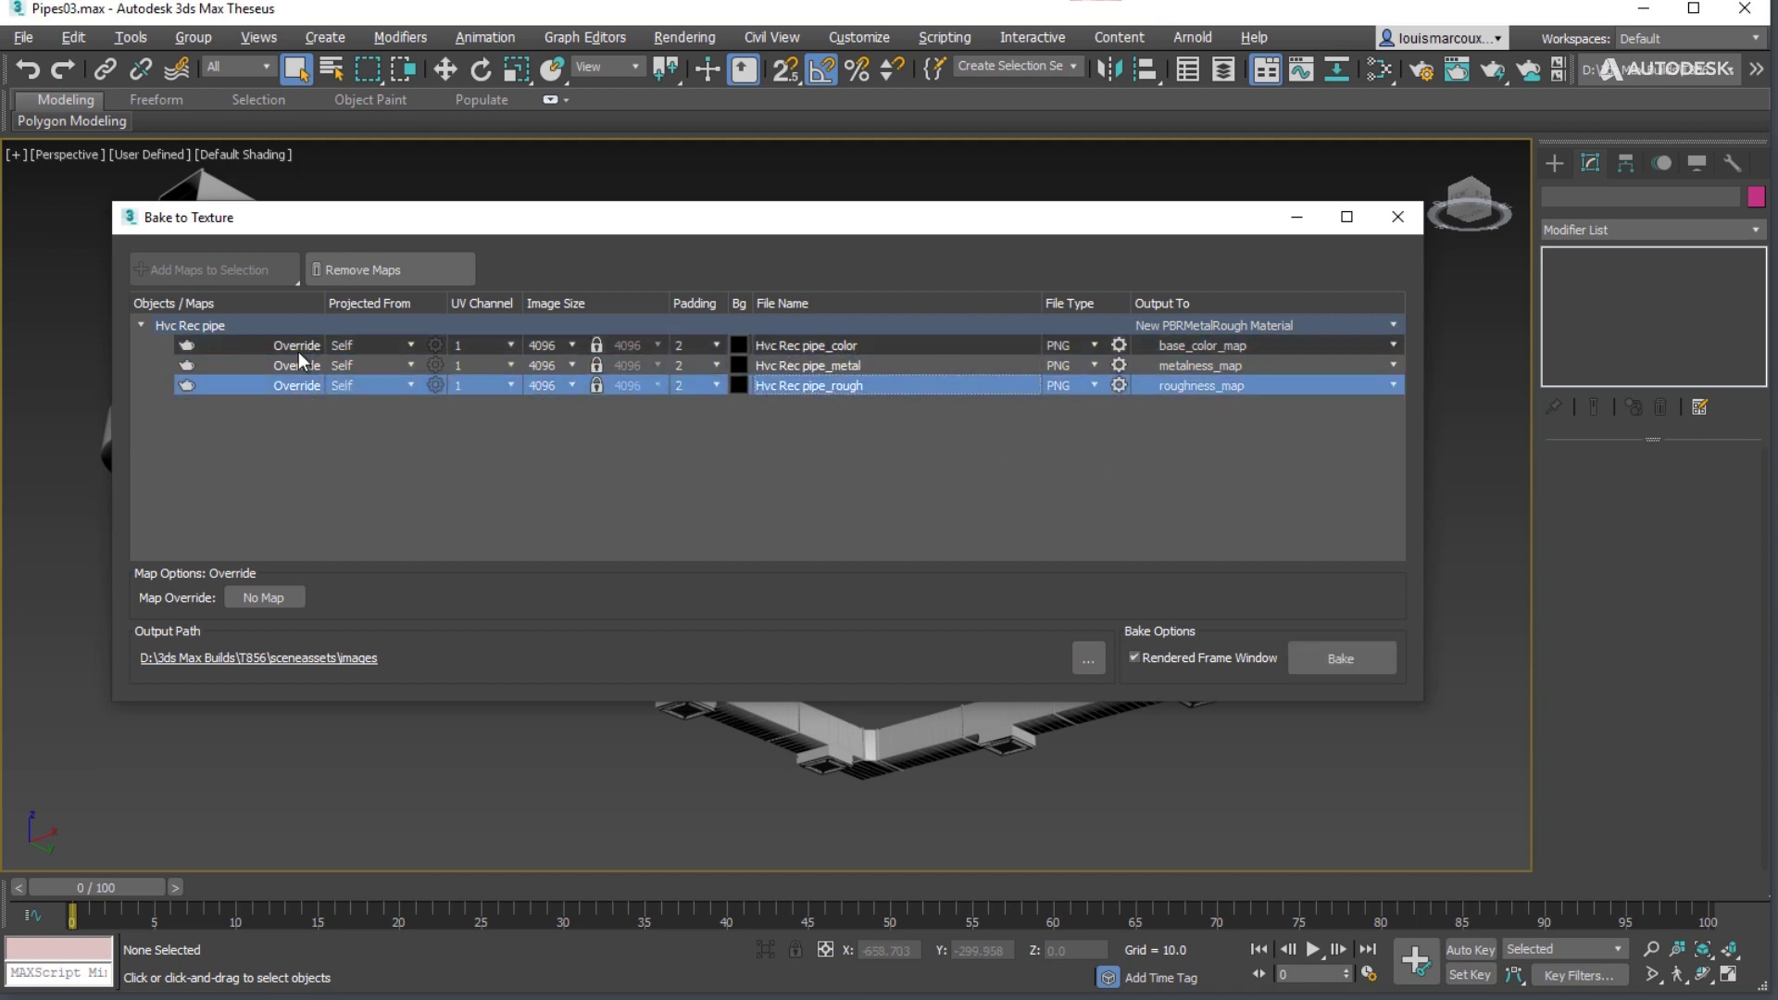
# Step: Set the color row's Map Override to the BTTMaps.mat Color map
pyautogui.click(298, 346)
pyautogui.click(278, 597)
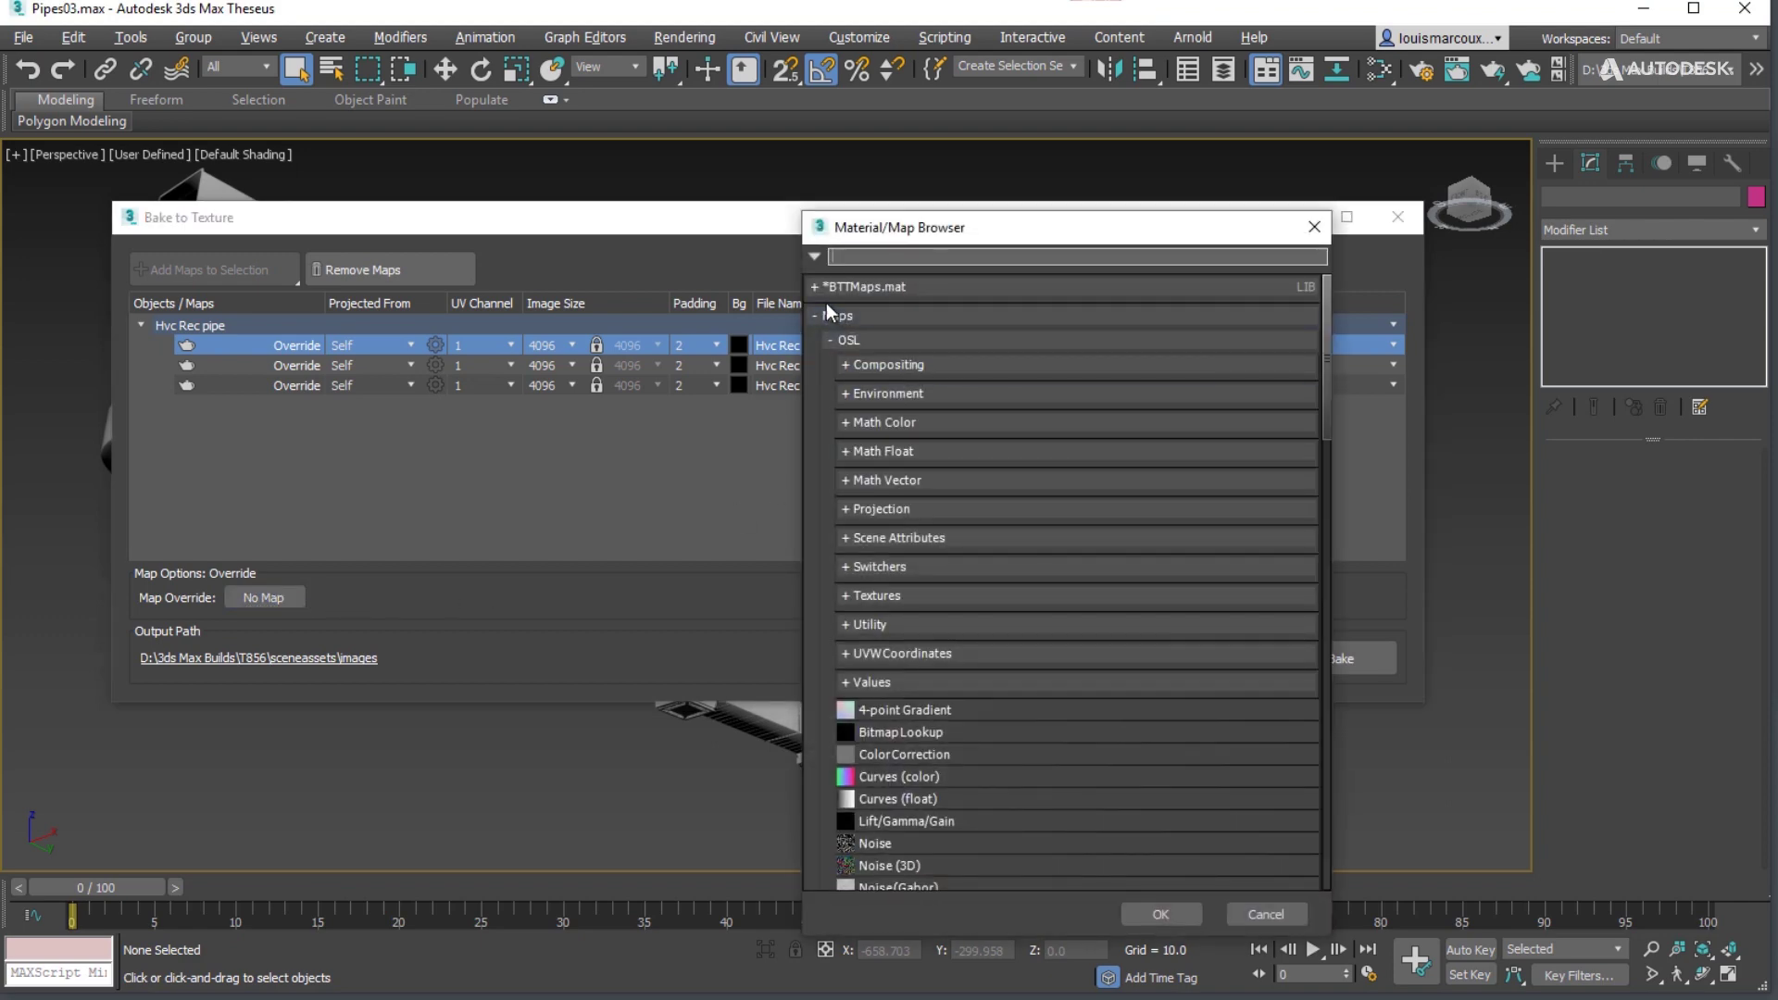
pyautogui.click(826, 293)
pyautogui.click(861, 311)
pyautogui.click(1161, 913)
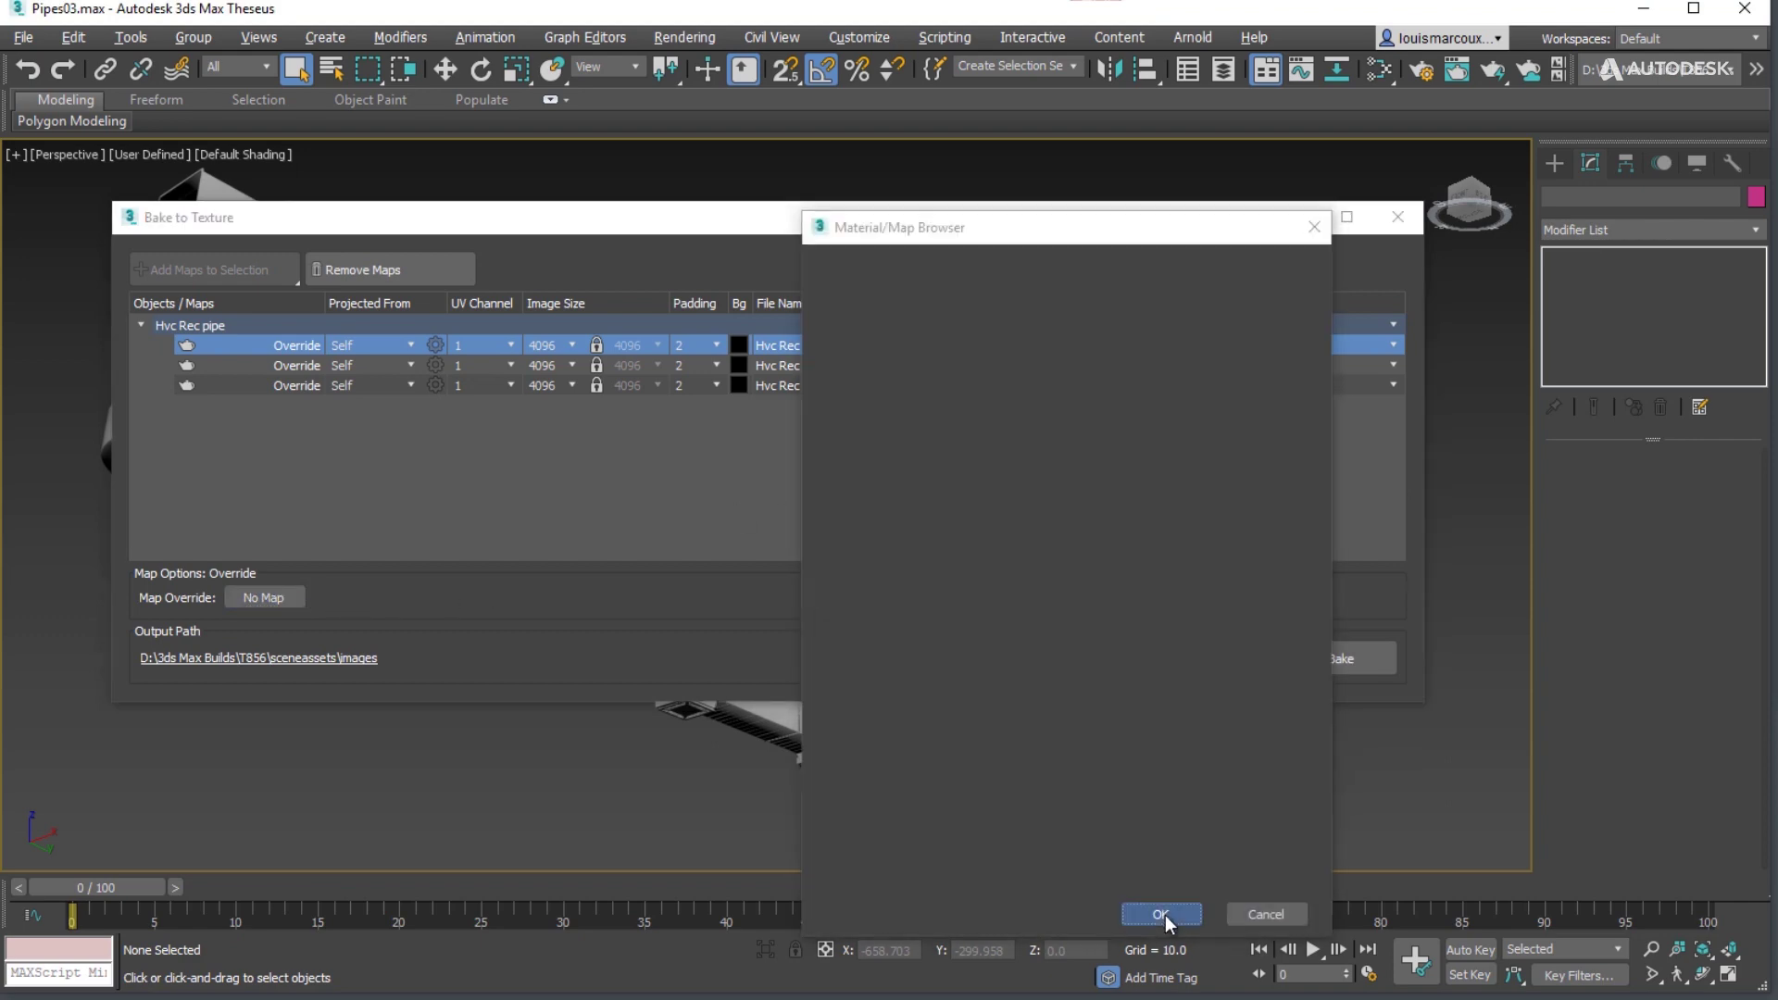
# Step: Set the metal and rough rows' overrides to the library's Metal and Rough maps
pyautogui.click(246, 363)
pyautogui.click(275, 598)
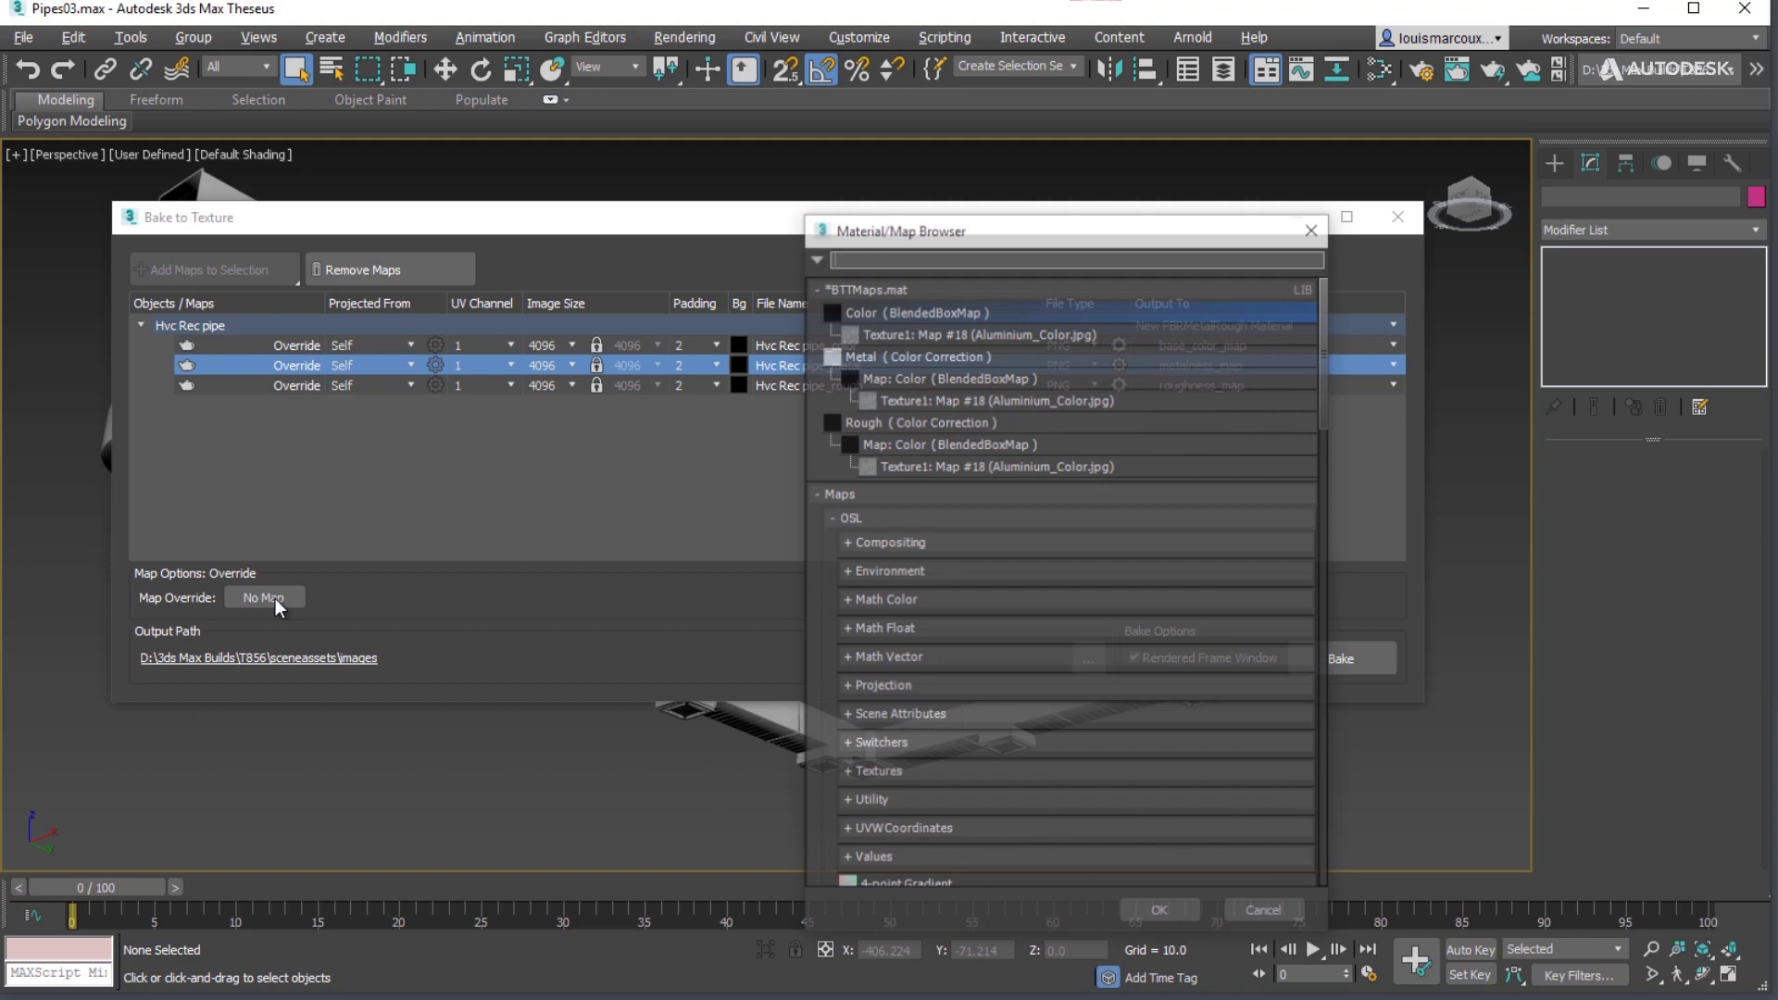
pyautogui.click(908, 355)
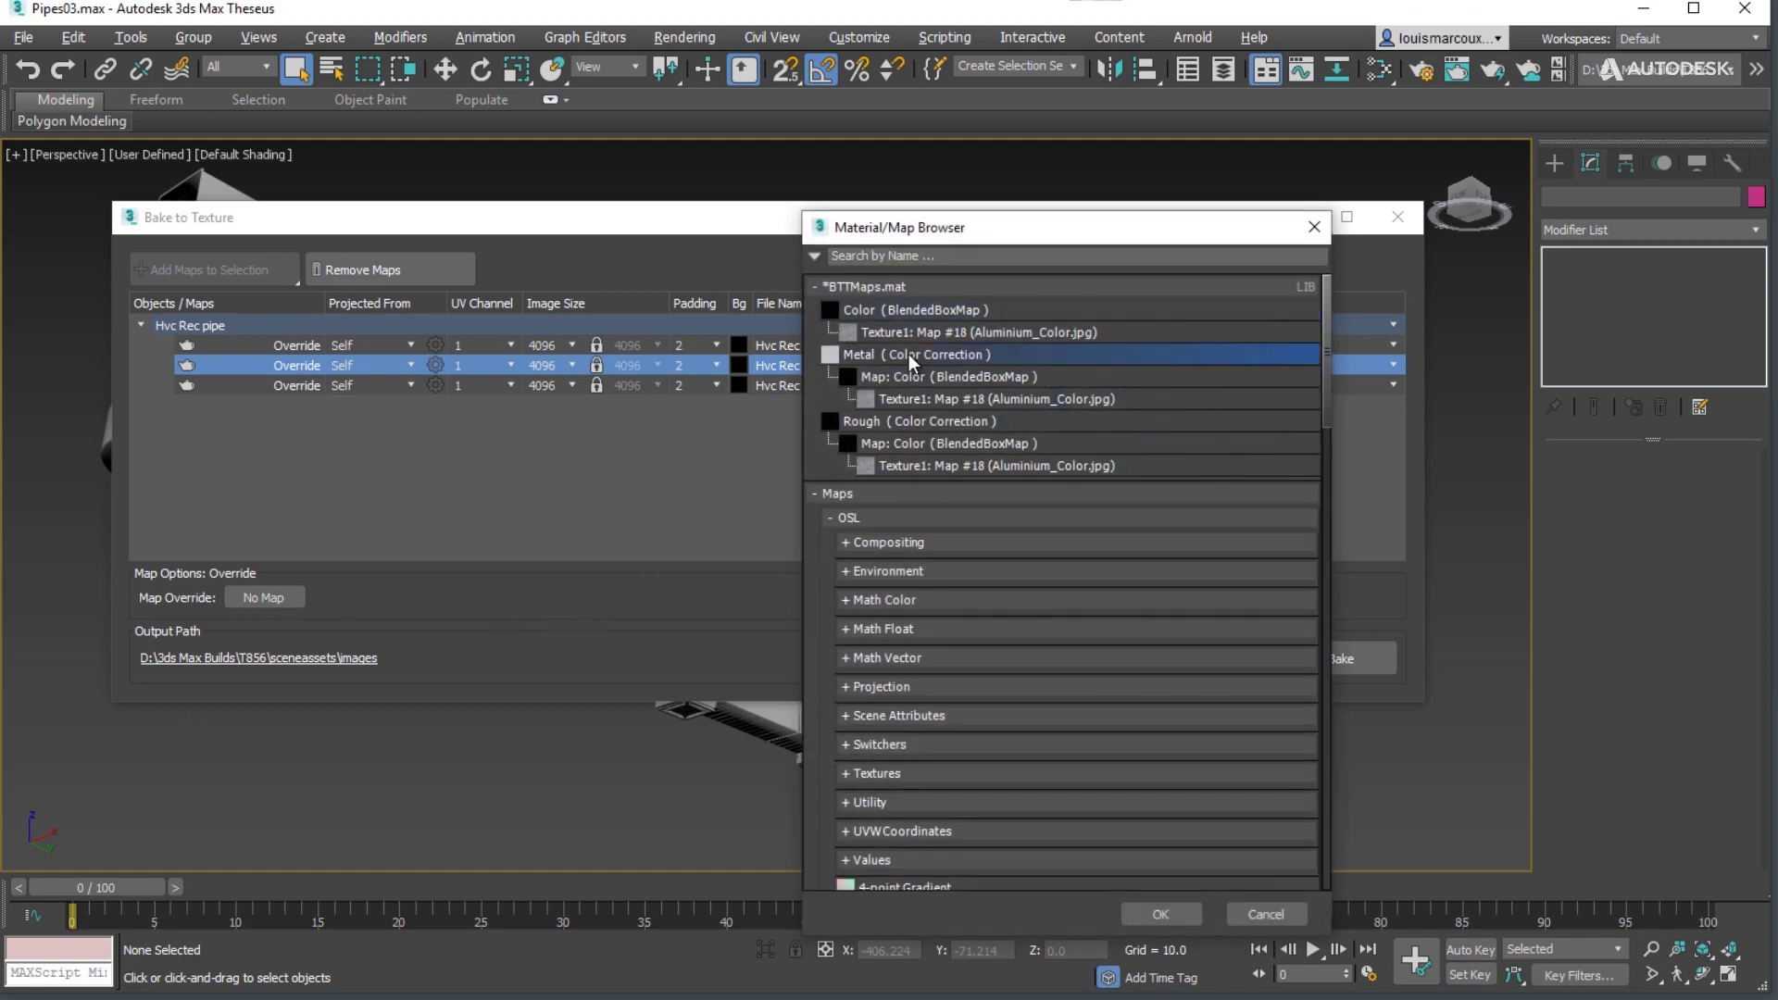
pyautogui.click(1160, 914)
pyautogui.click(282, 386)
pyautogui.click(264, 597)
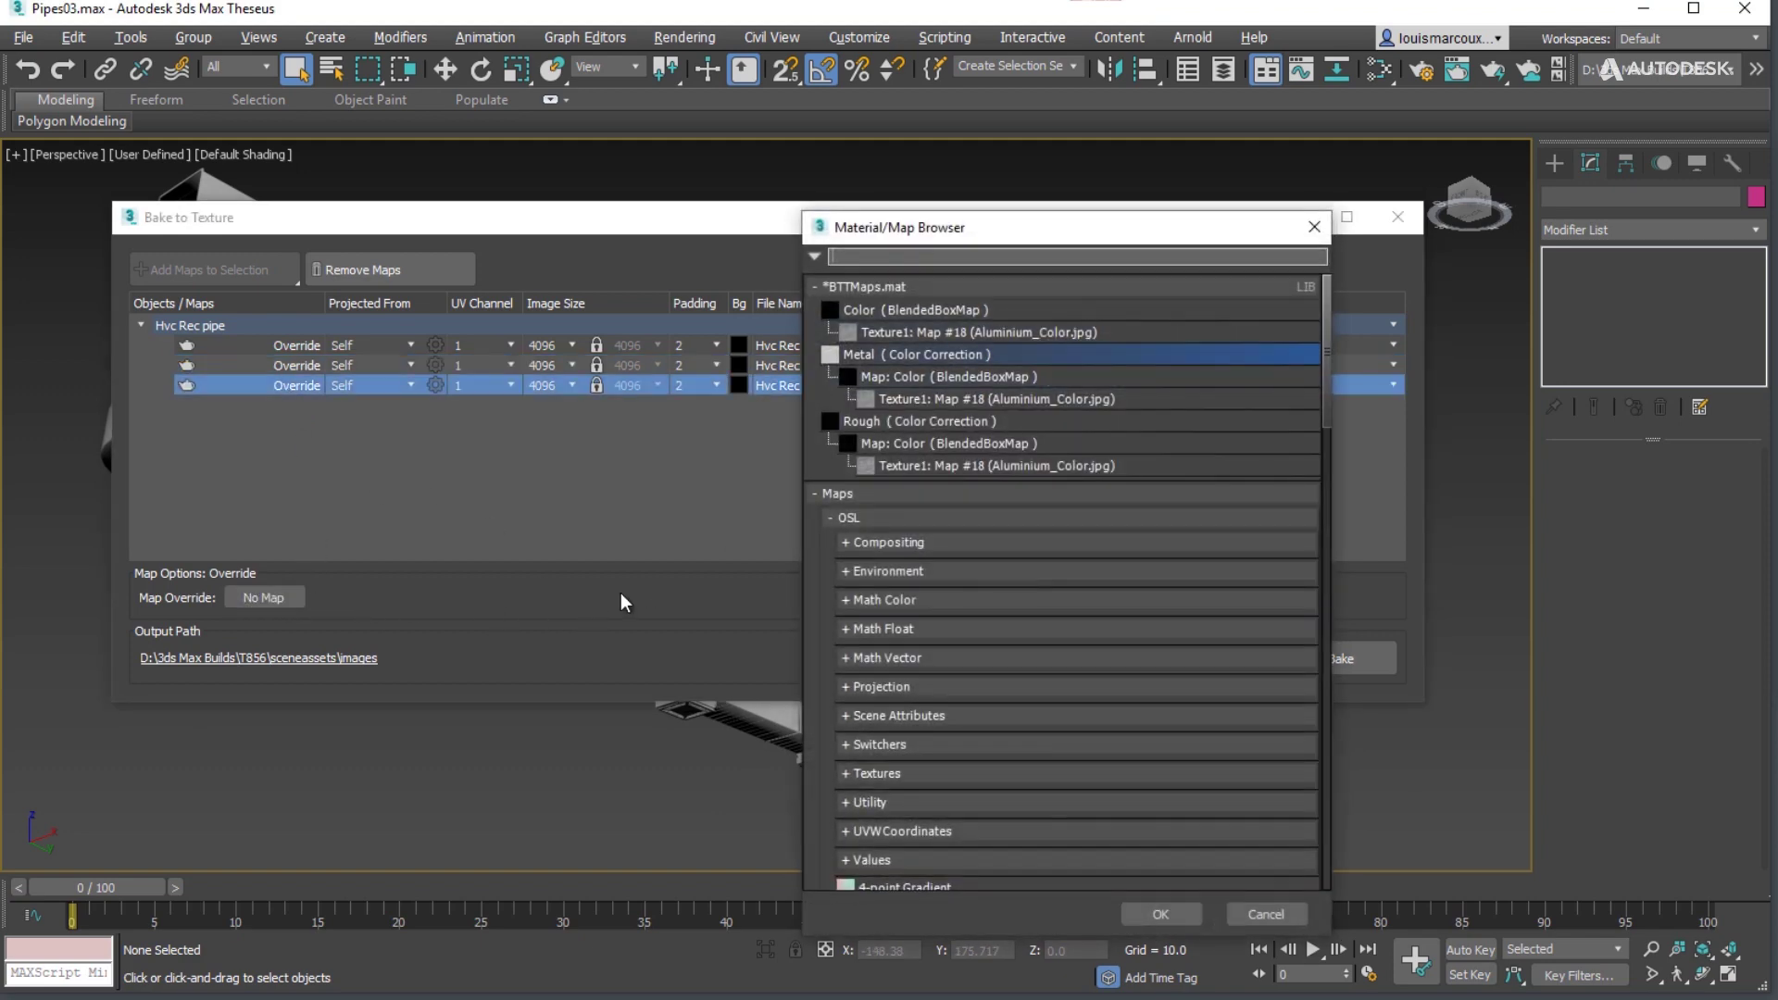
pyautogui.click(870, 421)
pyautogui.click(1168, 912)
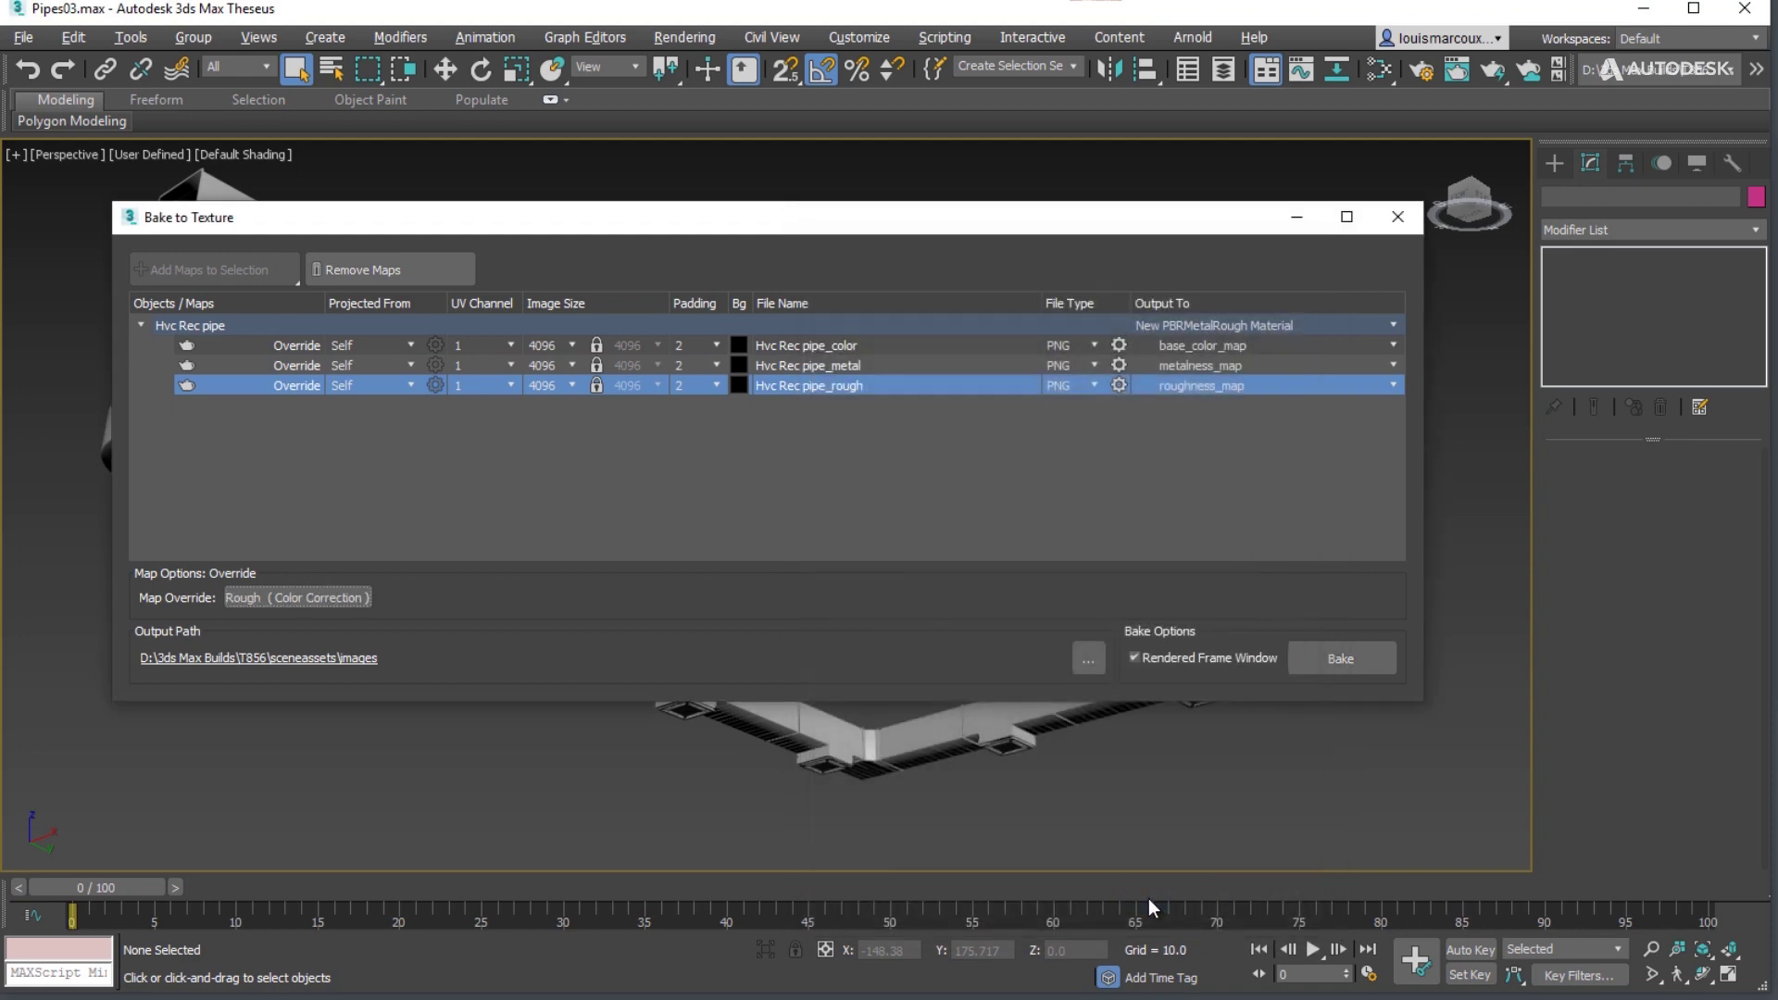
# Step: Set the output path to D:\Temp\Pipes and bake the three maps
pyautogui.click(1088, 659)
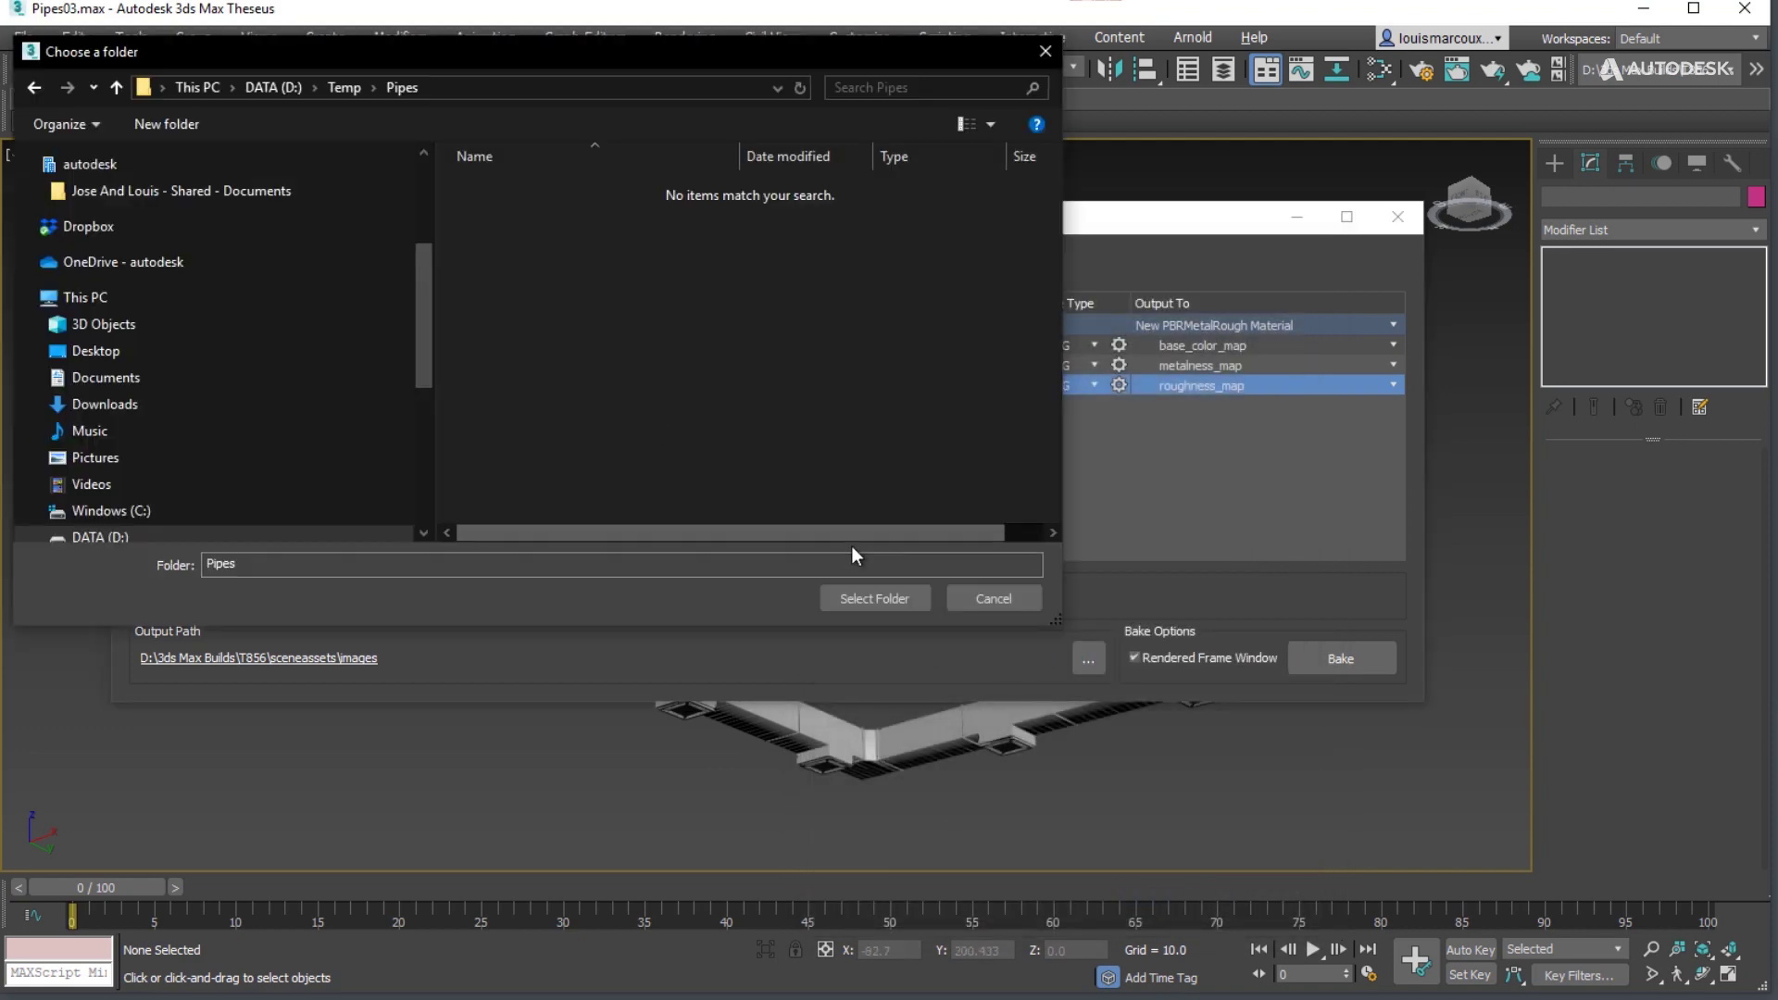
pyautogui.click(873, 599)
pyautogui.click(1354, 666)
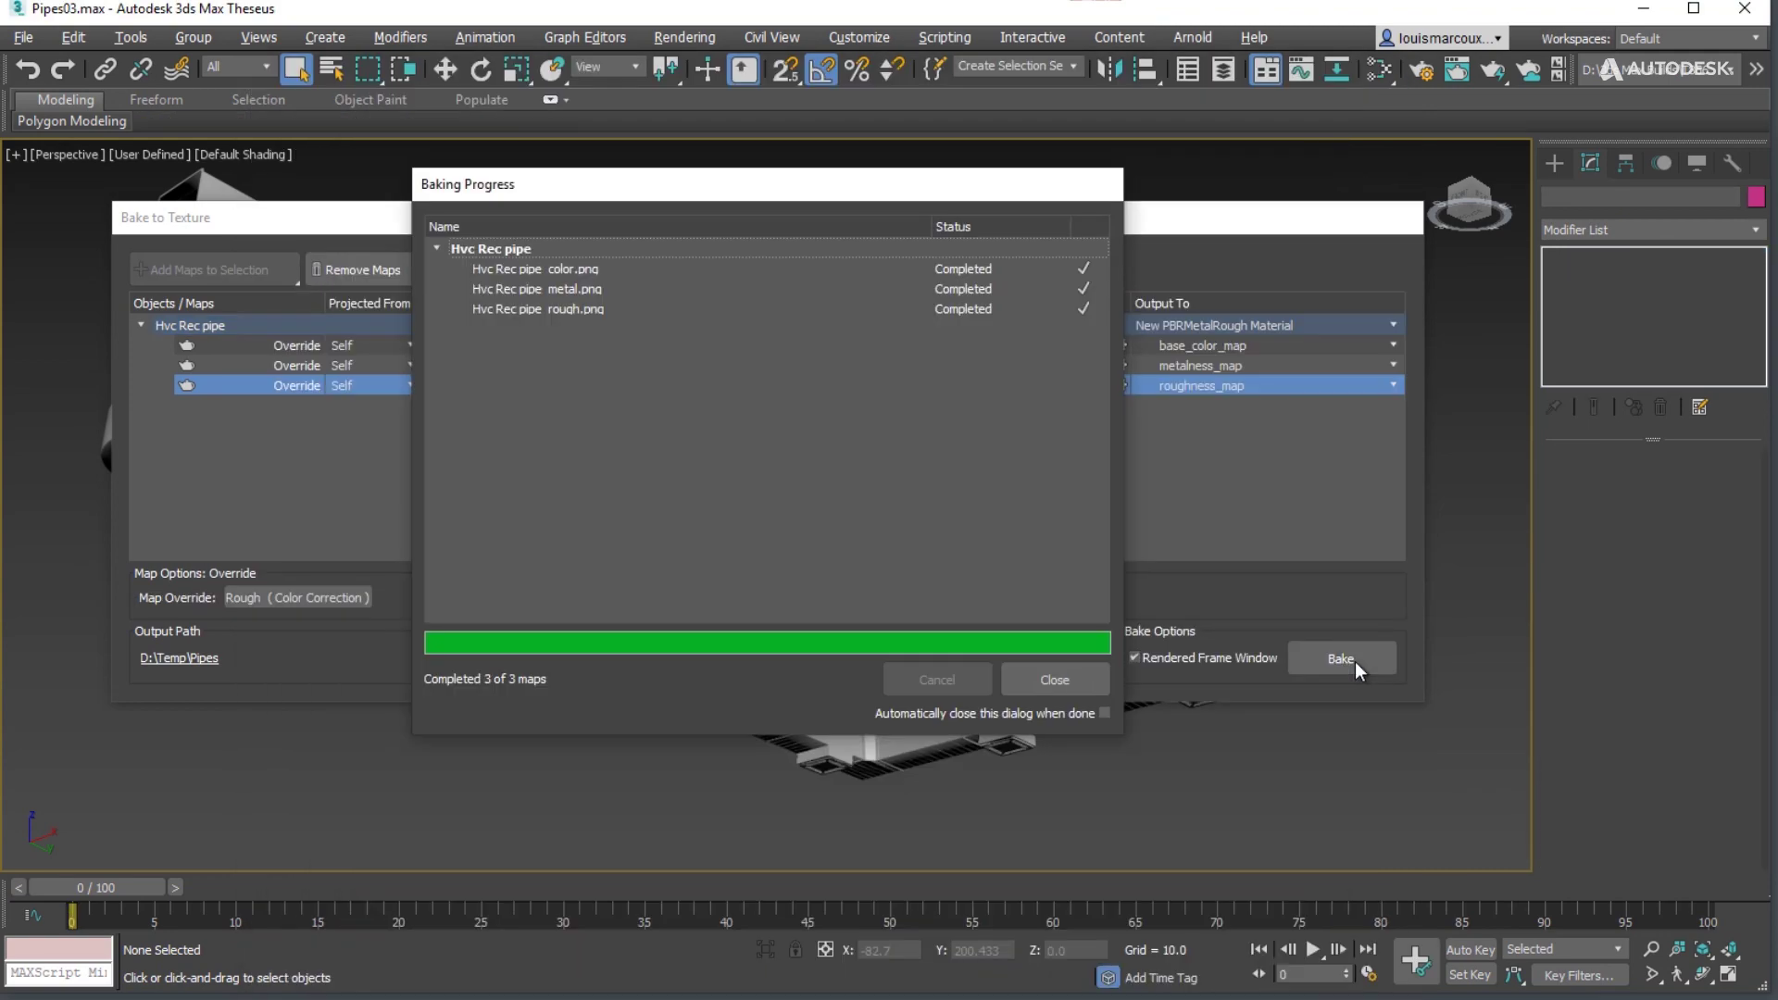
# Step: Close Baking Progress and Bake to Texture, switch to High Quality shading, and orbit the baked duct
pyautogui.click(1065, 680)
pyautogui.click(1400, 219)
pyautogui.click(141, 152)
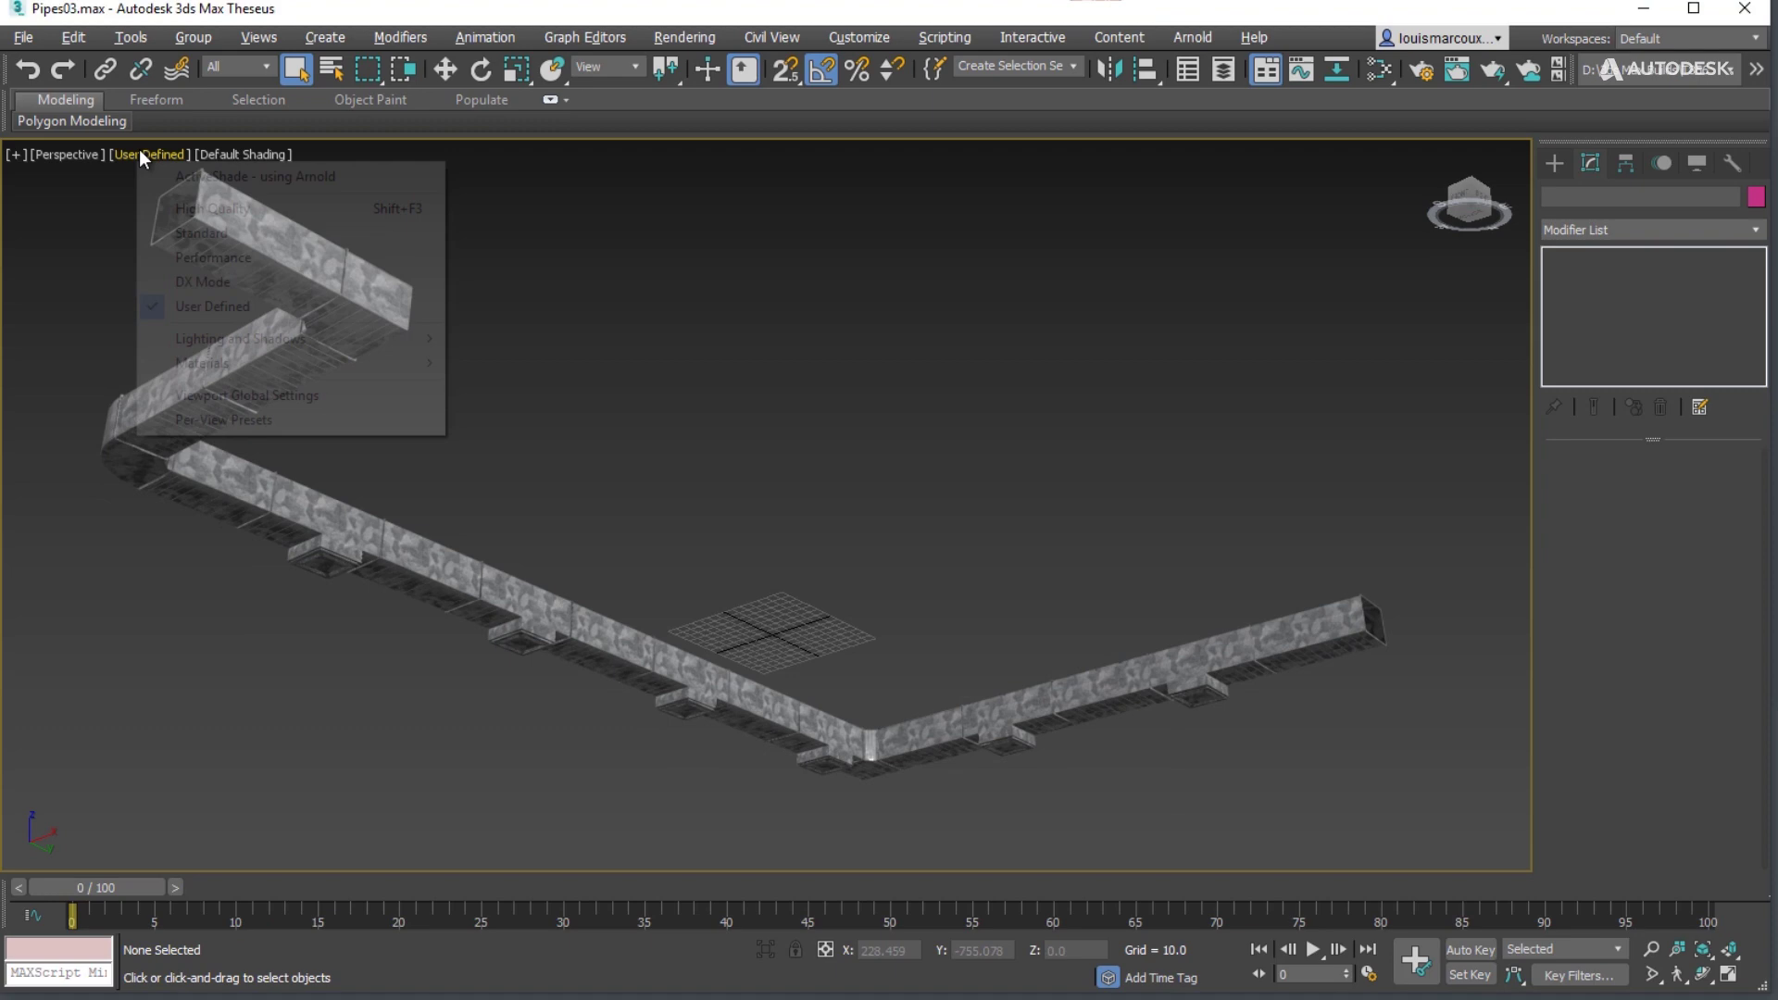
pyautogui.click(197, 209)
pyautogui.moveTo(562, 528)
pyautogui.keyDown('alt'); pyautogui.mouseDown(button='middle')
pyautogui.moveTo(605, 609)
pyautogui.moveTo(559, 552)
pyautogui.moveTo(560, 417)
pyautogui.moveTo(582, 425)
pyautogui.moveTo(677, 346)
pyautogui.mouseUp(button='middle'); pyautogui.keyUp('alt')
pyautogui.scroll(5, 582, 425)
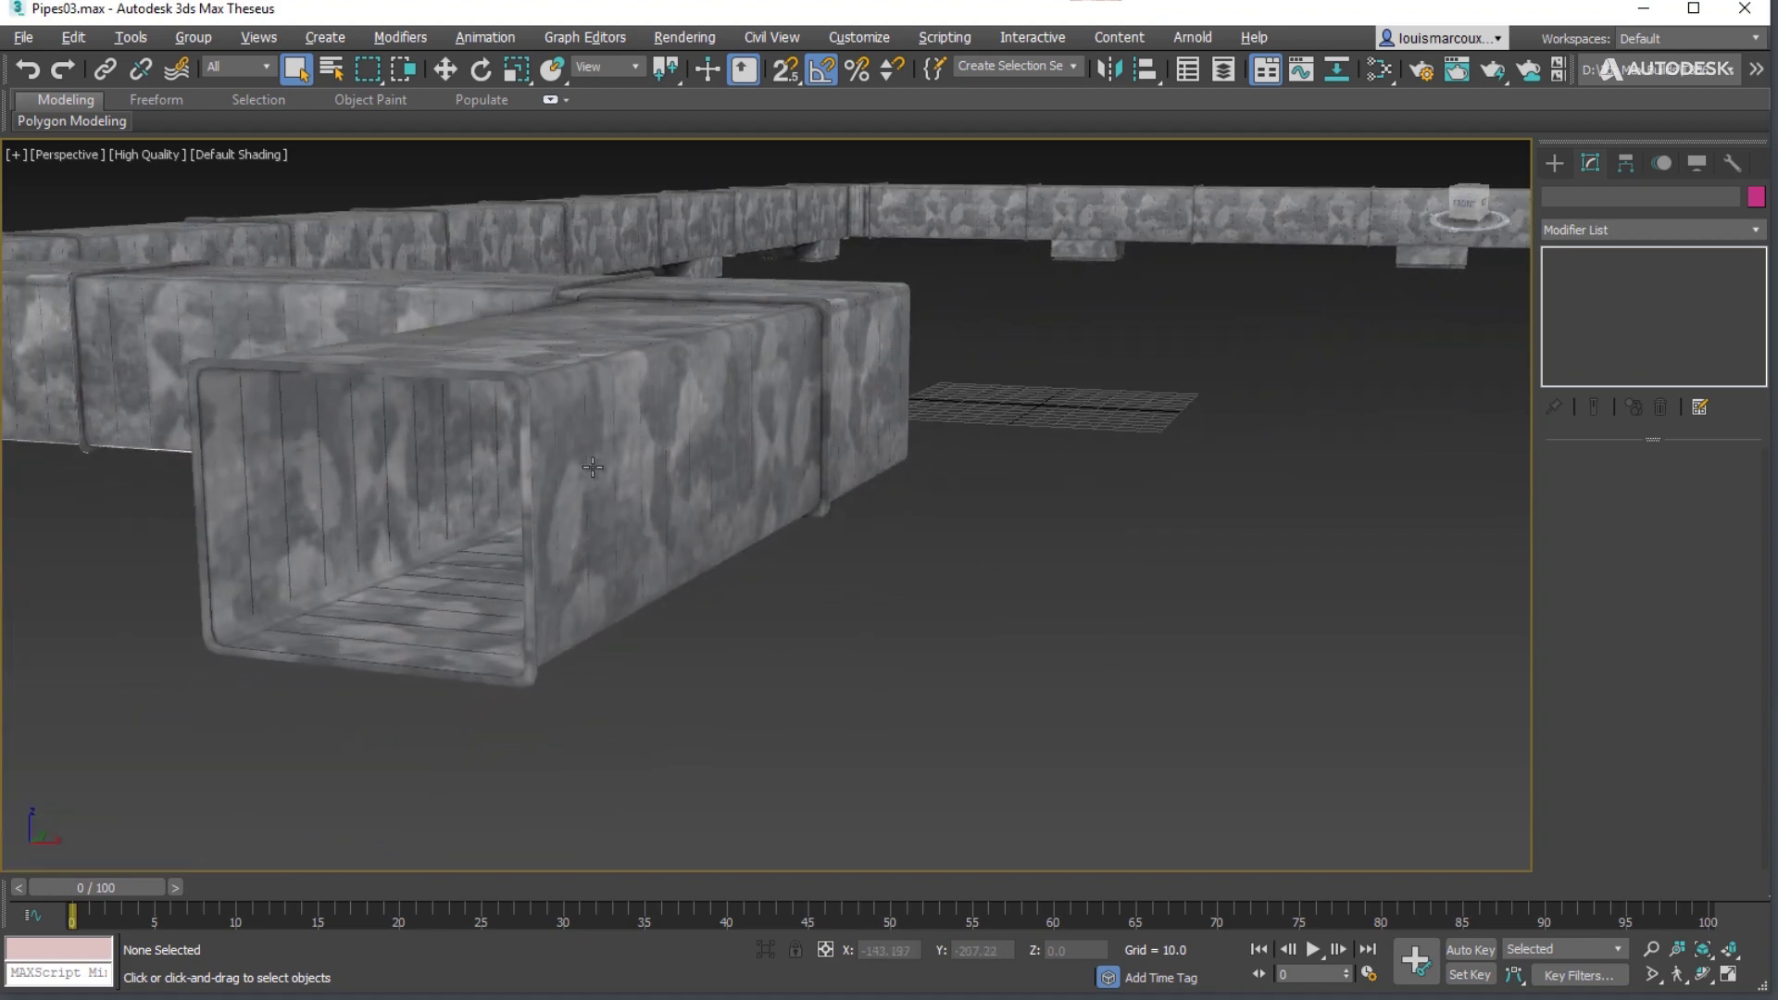